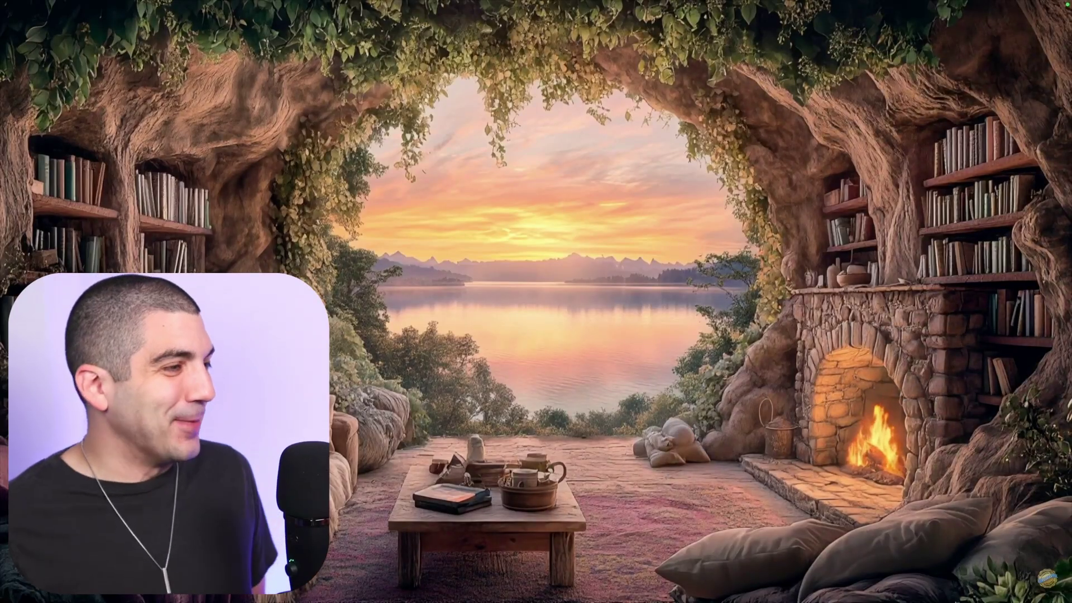
Leave full-screen playback and look through the example ambience videos open in the browser
key("Escape")
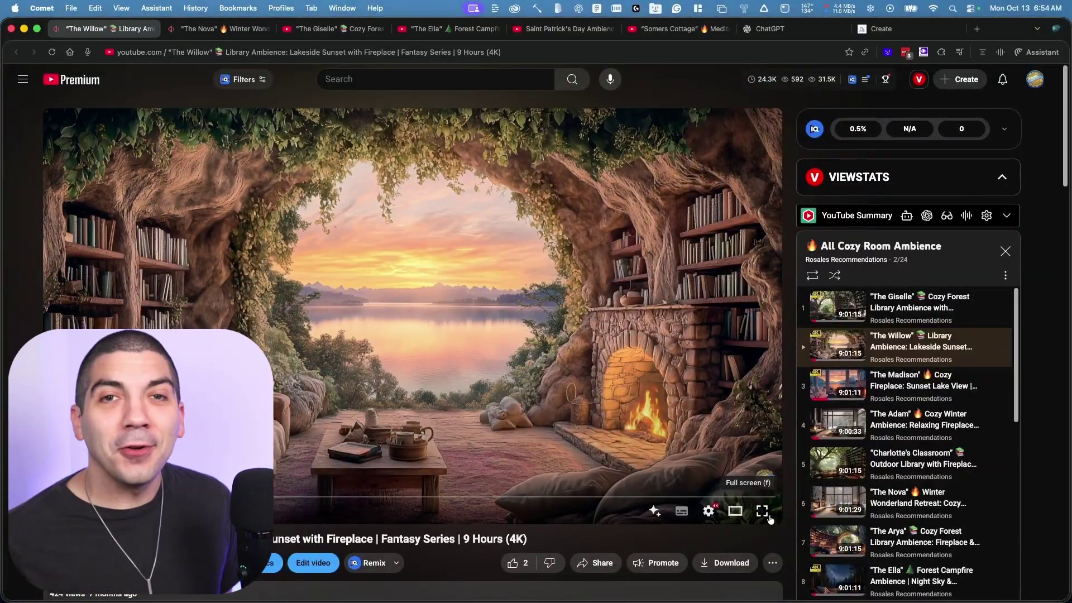
key("ctrl+Tab")
key("ctrl+Tab")
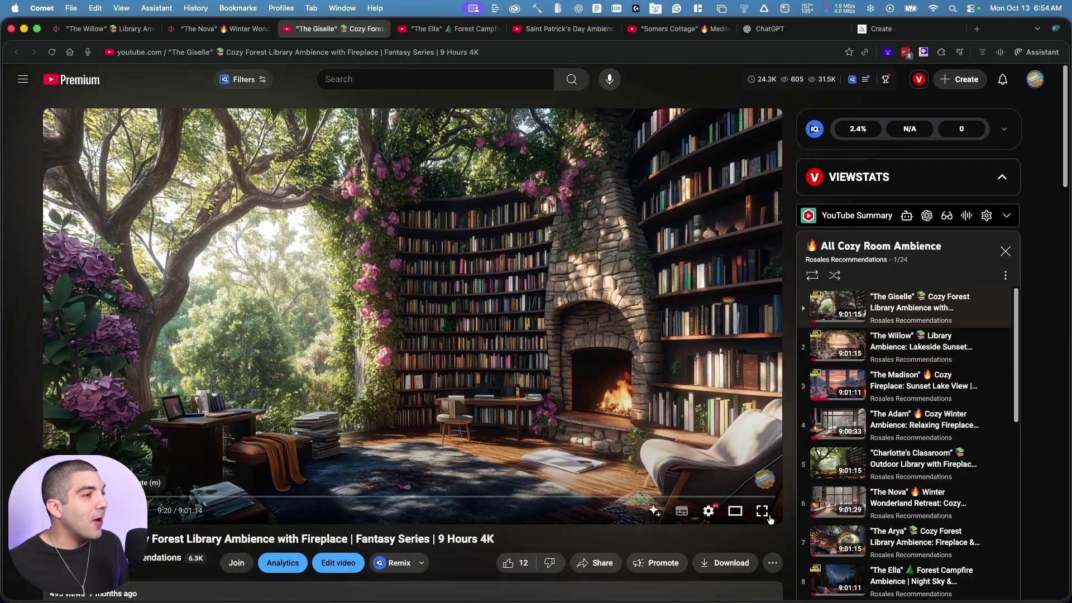
key("ctrl+Tab")
key("ctrl+Tab")
key("ctrl+Tab")
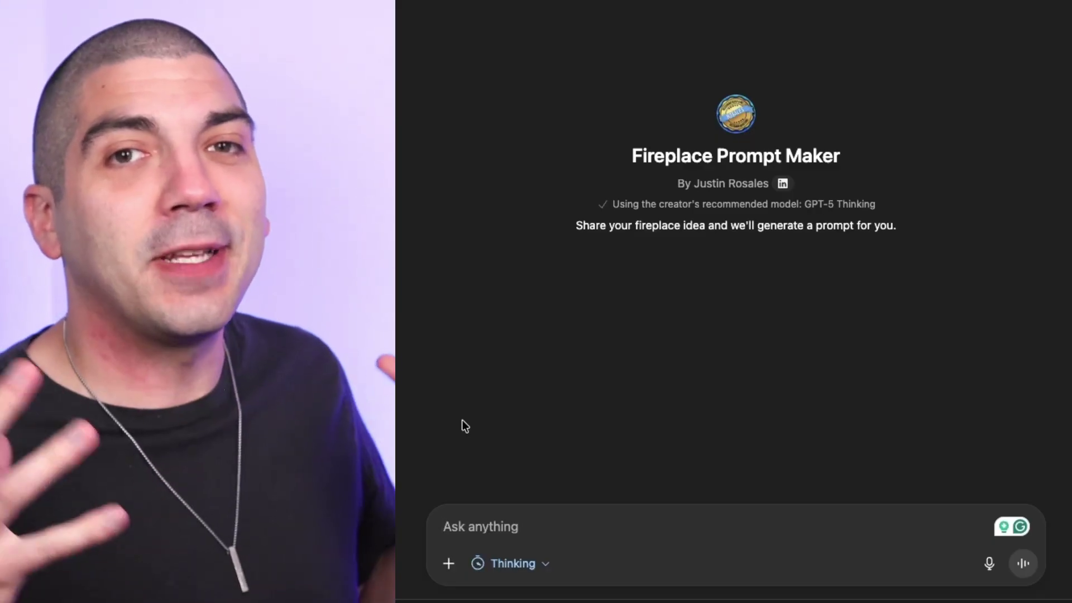
Generate an image prompt from the idea "cozy cabin in the mountains sunset winter time" and copy the resulting prompt
type("cozy ")
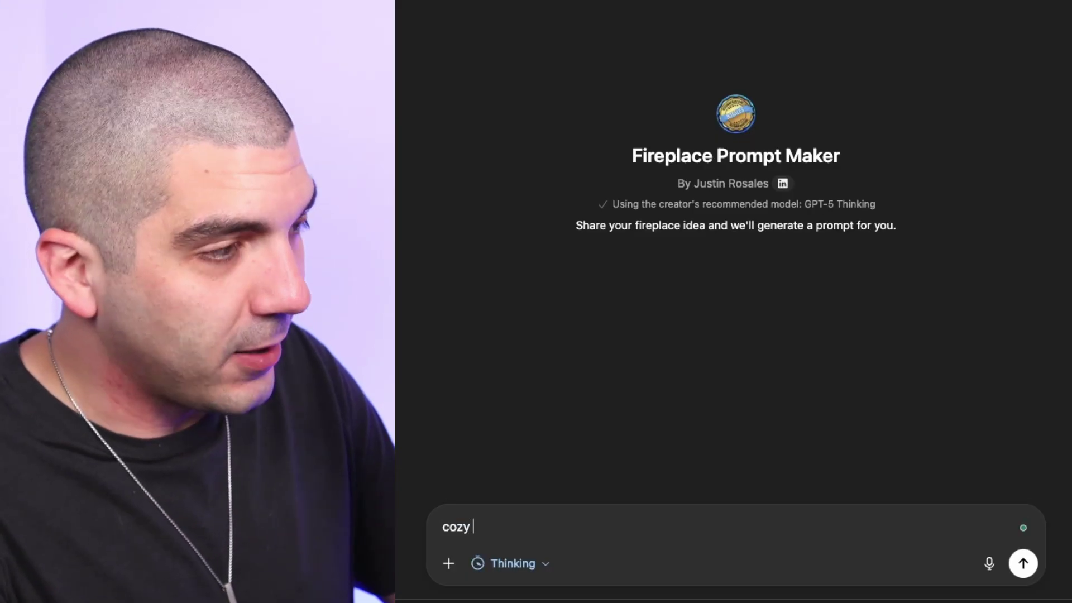
type("cabin in the mountains sunset winter time")
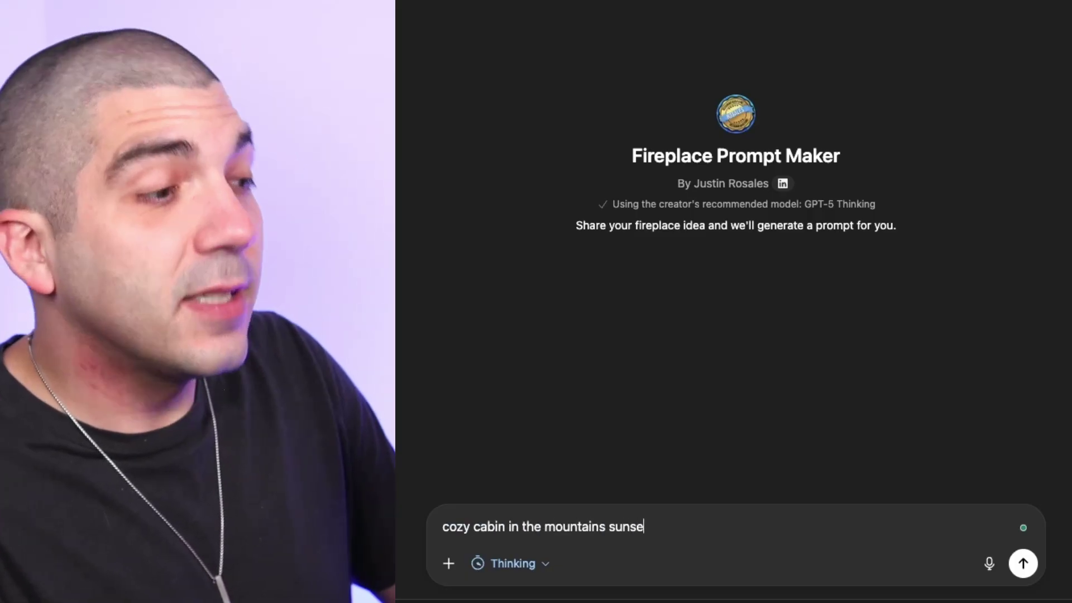
key("Return")
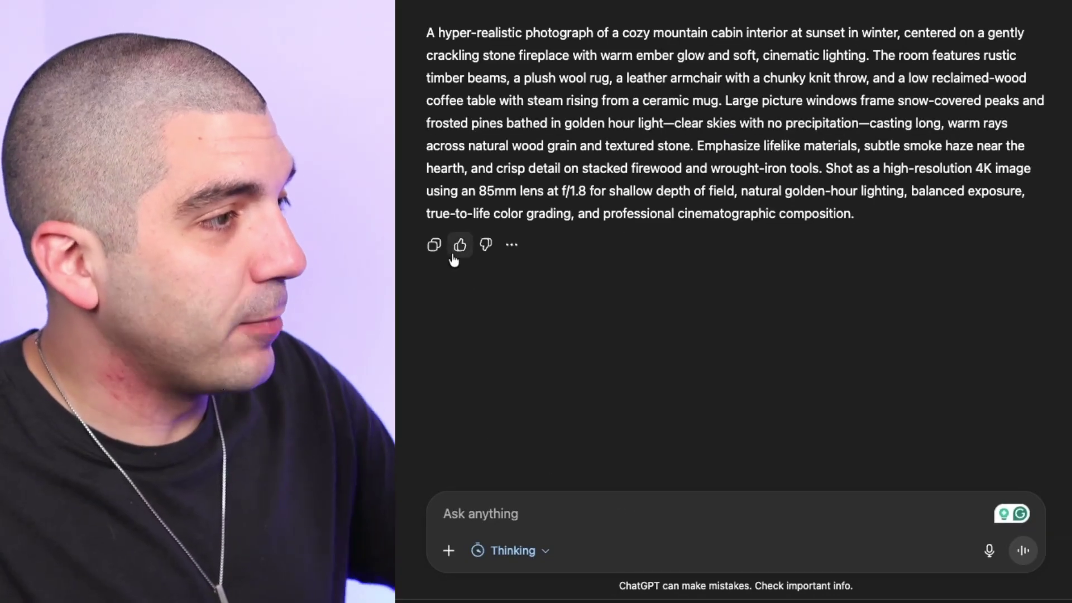
left_click(434, 244)
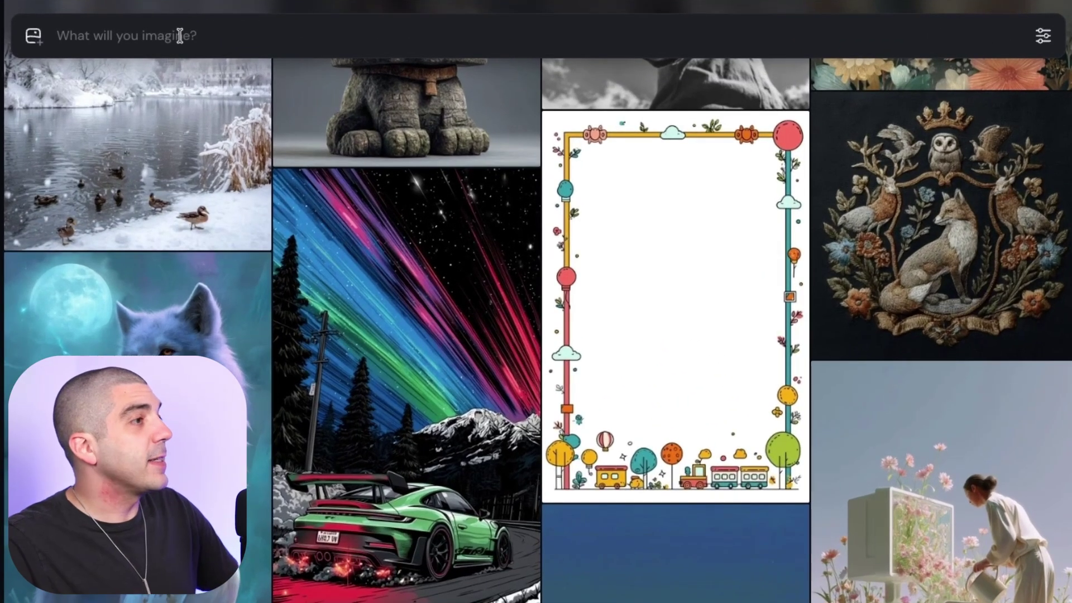
Submit the copied cabin prompt in Midjourney with the image size set to landscape 16:9
right_click(253, 88)
left_click(240, 164)
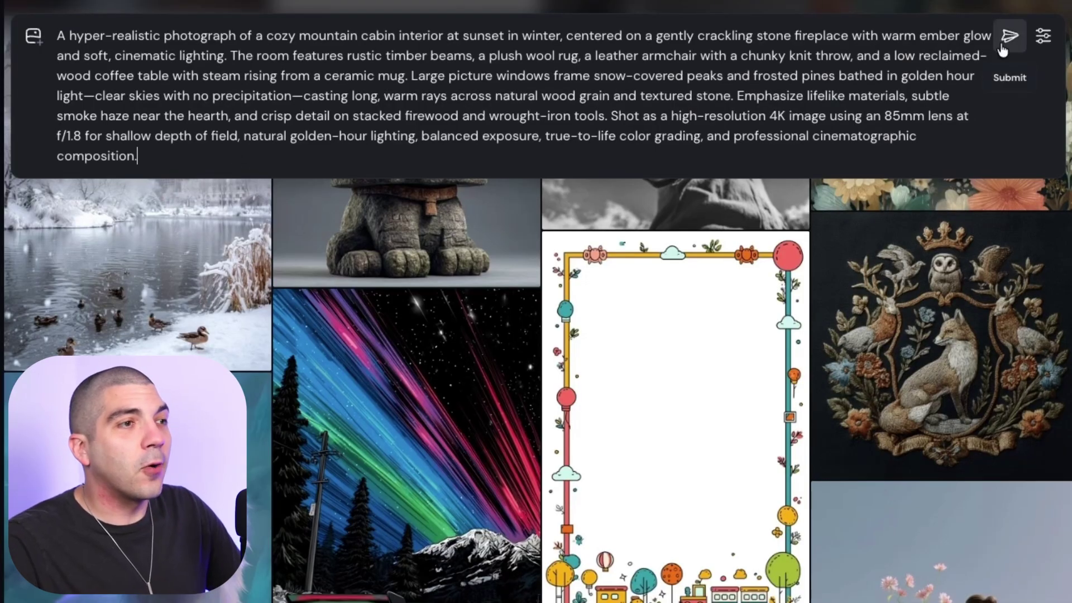
left_click(1042, 37)
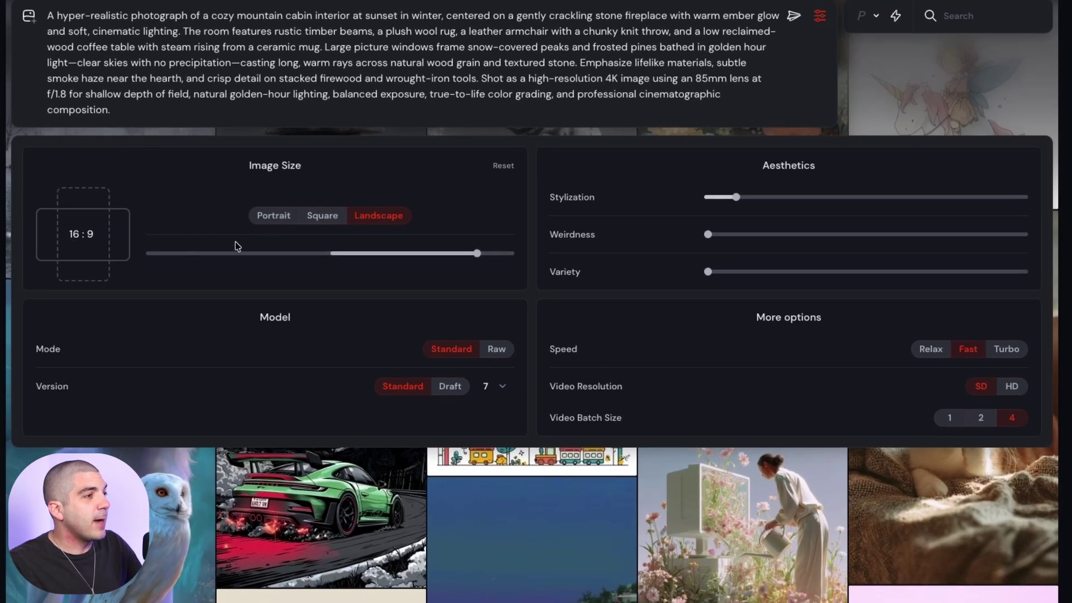
mouse_move(461, 252)
left_mouse_down()
mouse_move(443, 253)
mouse_move(482, 254)
left_mouse_up()
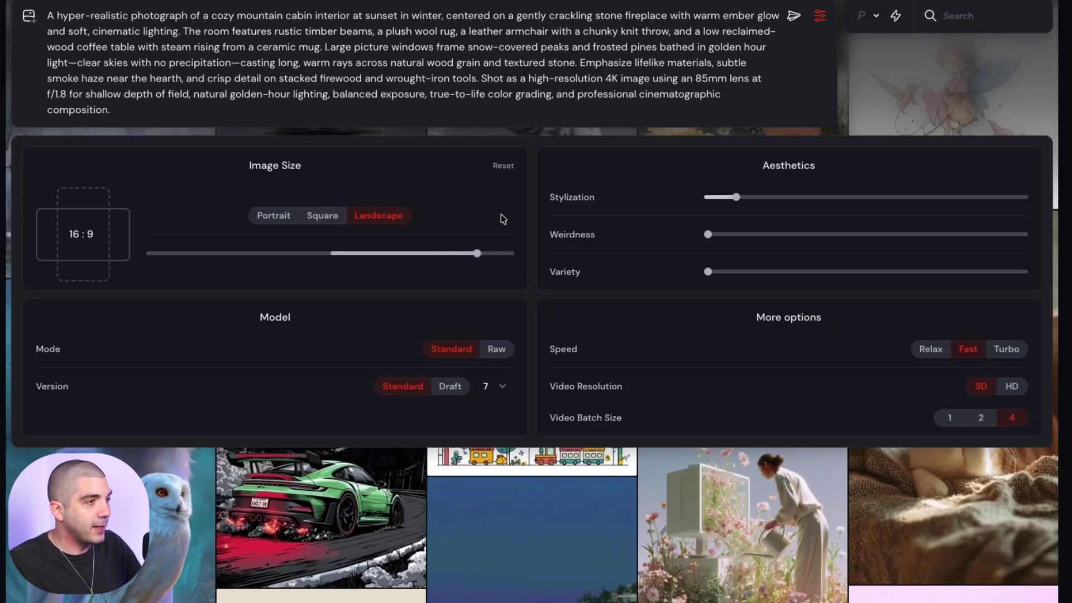
left_click(792, 20)
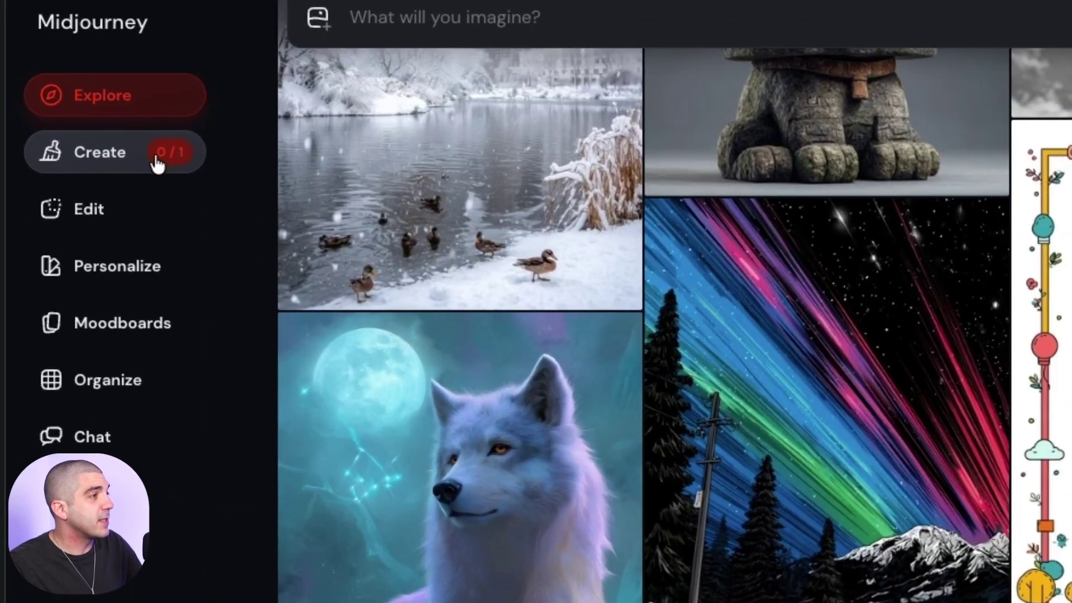
Open the newly created cabin images and compare the variations at large size
left_click(158, 164)
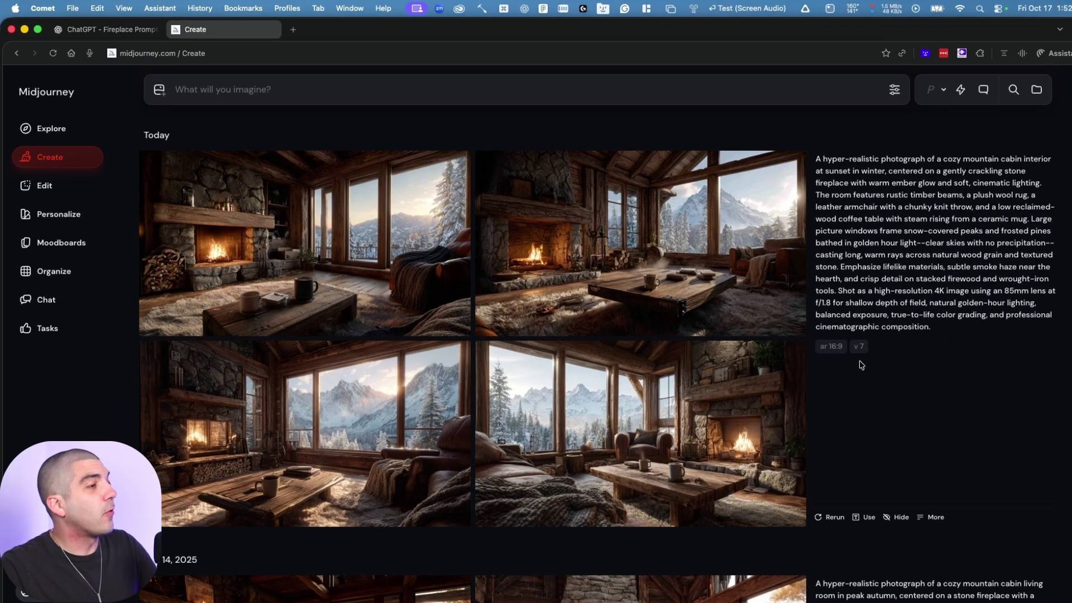
left_click(305, 239)
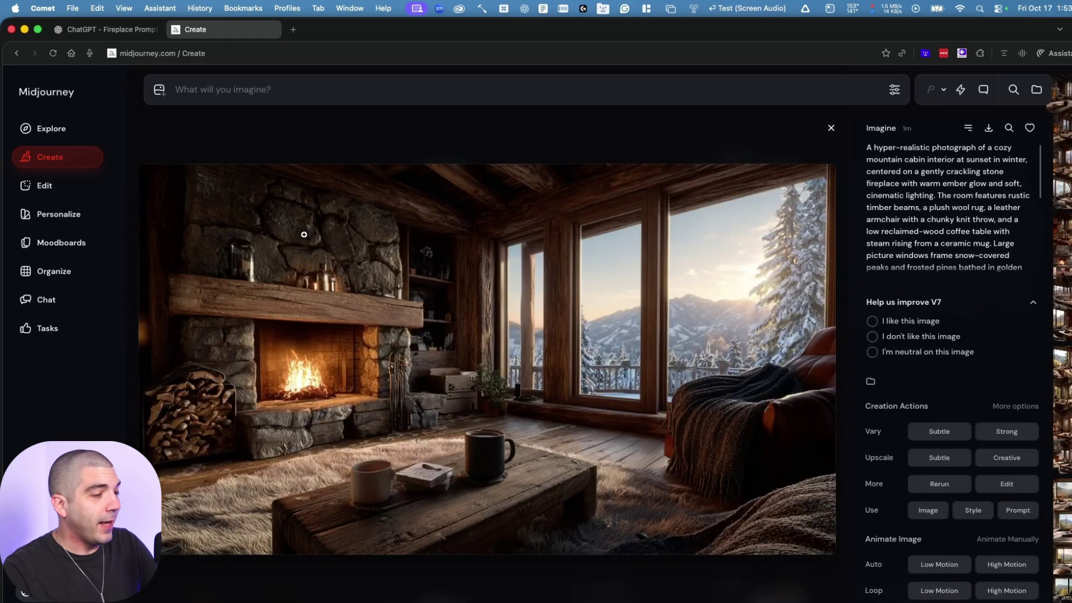
key("Right")
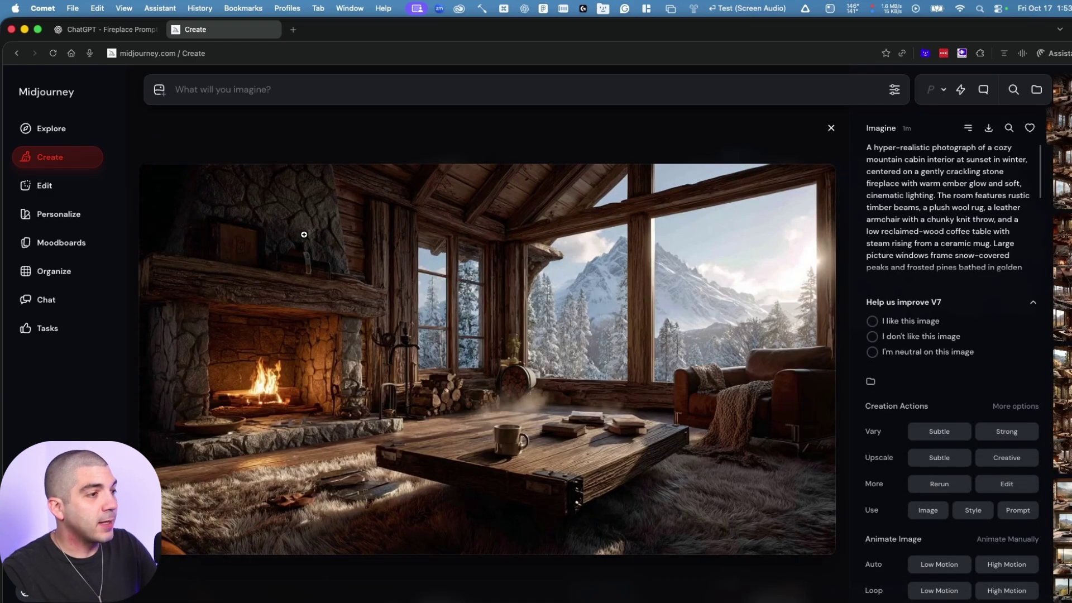
key("Right")
key("Right")
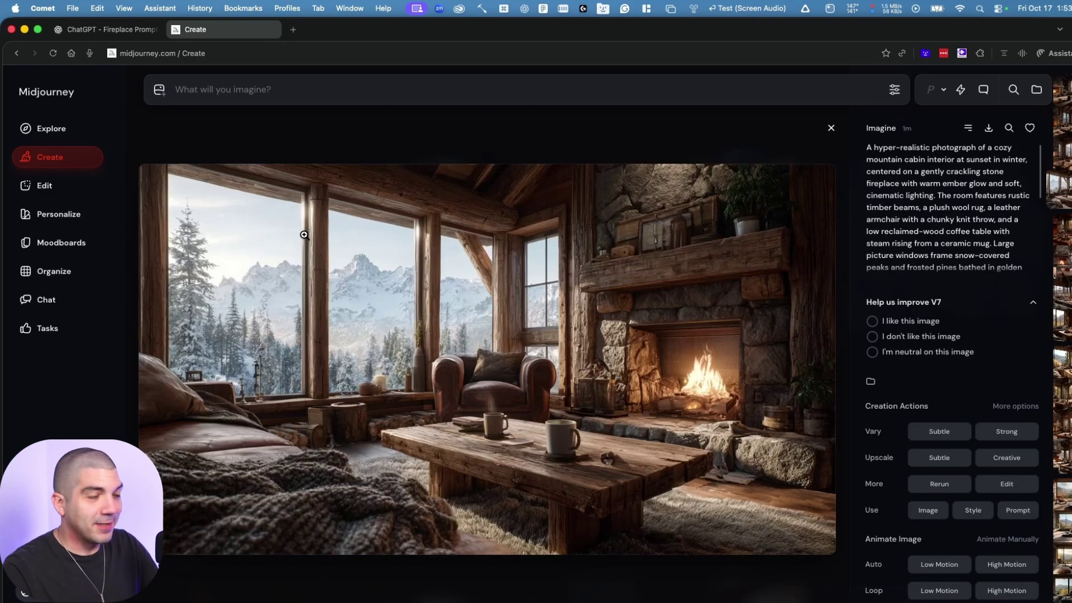
key("Right")
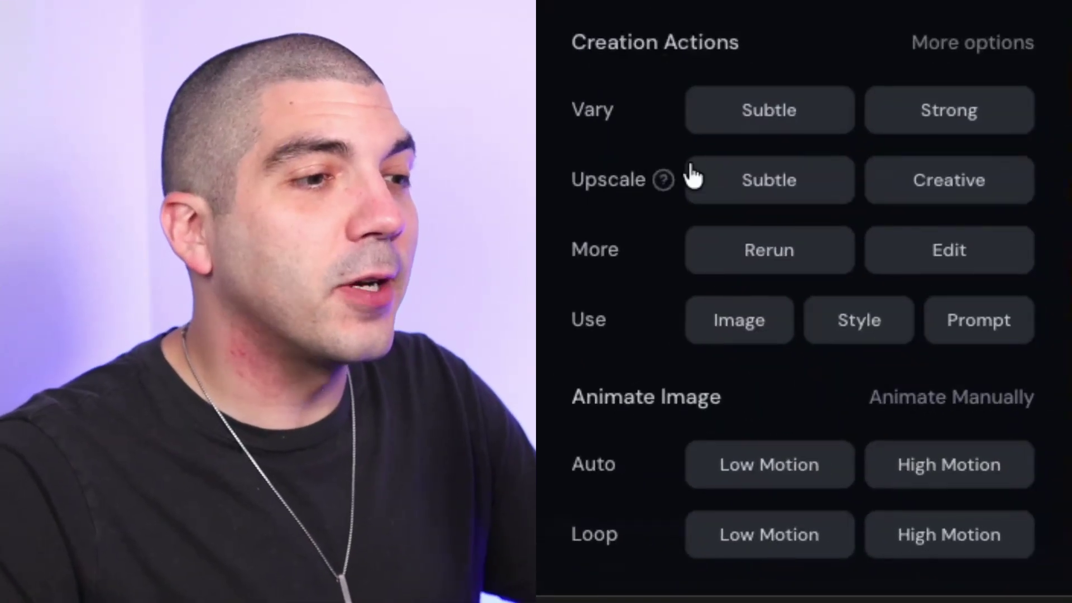
Upscale the cabin image showing the fireplace and firewood beside the windows with the Subtle option, and download the upscaled version
mouse_move(885, 460)
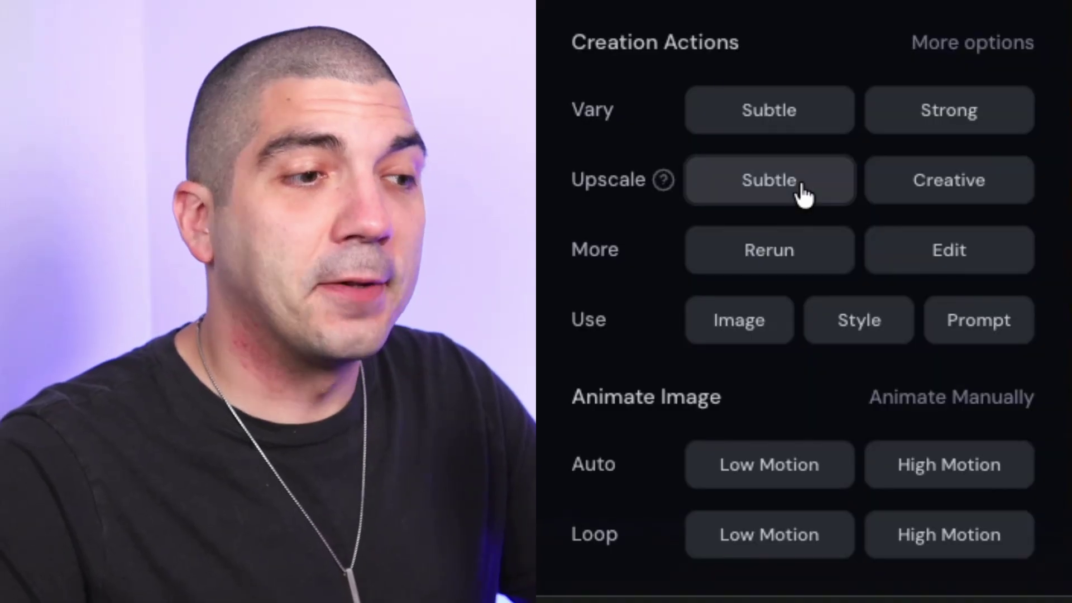
left_click(804, 192)
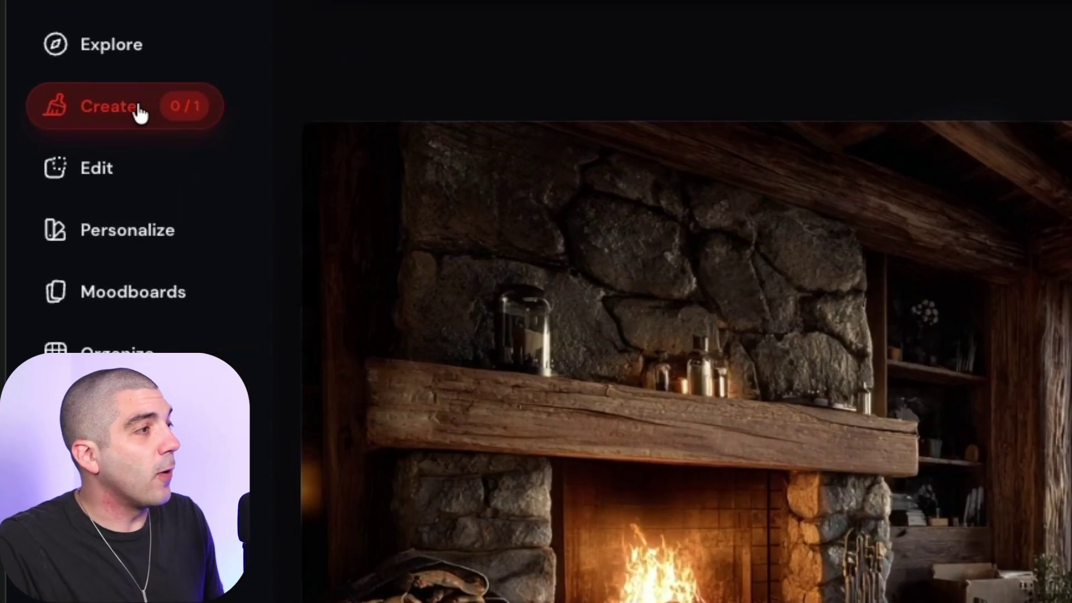
left_click(65, 160)
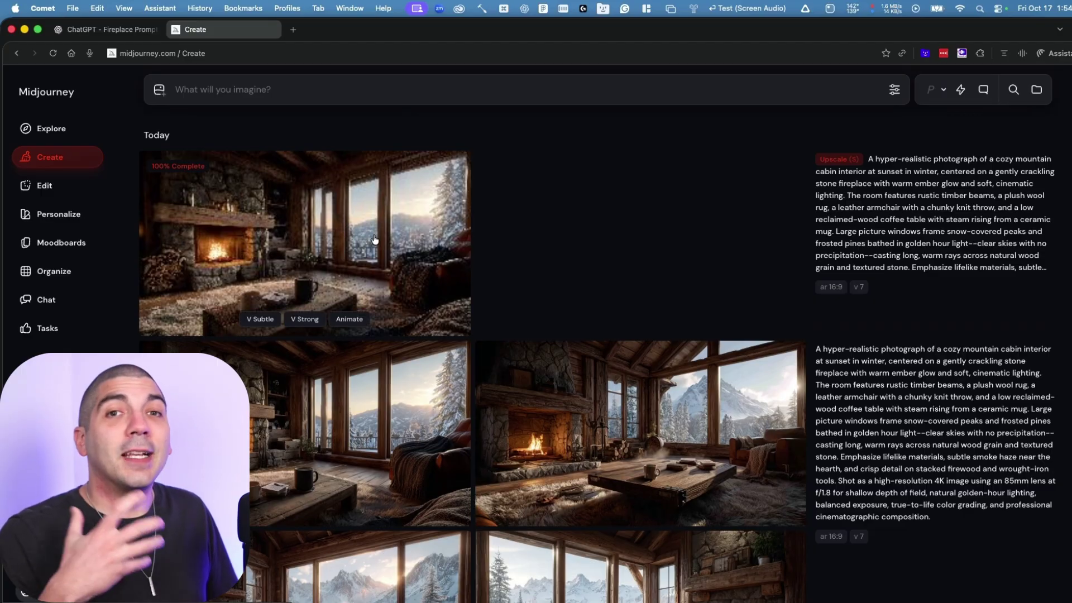
left_click(375, 240)
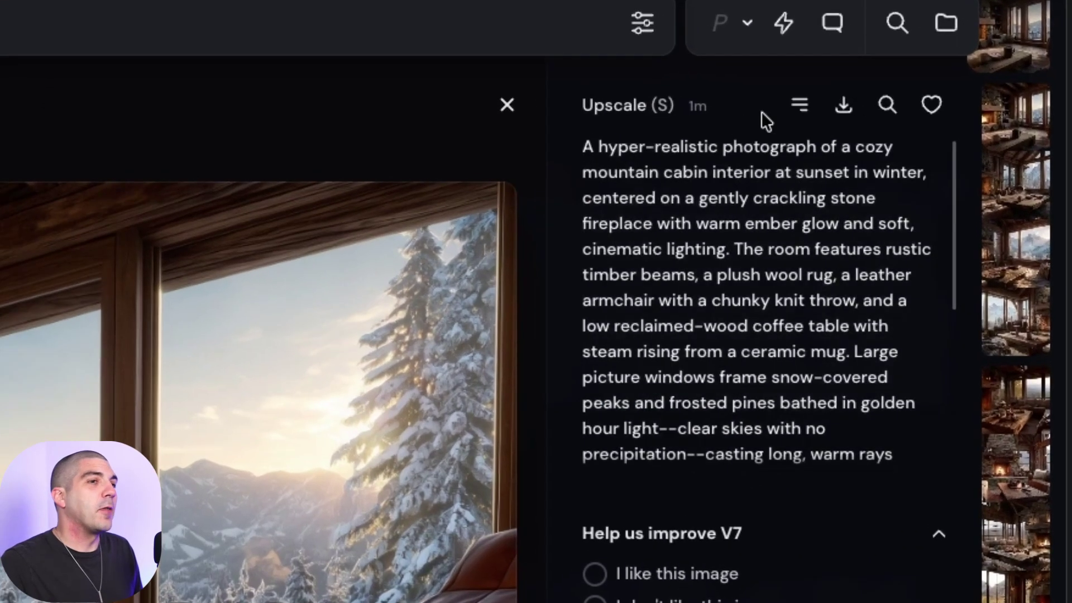
left_click(839, 118)
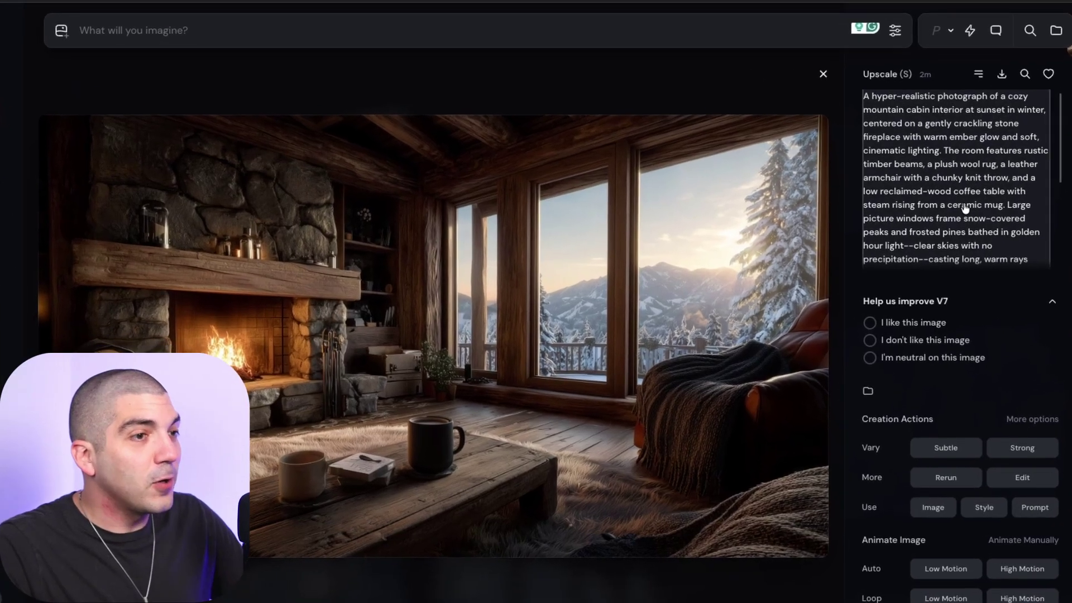
left_click(949, 260)
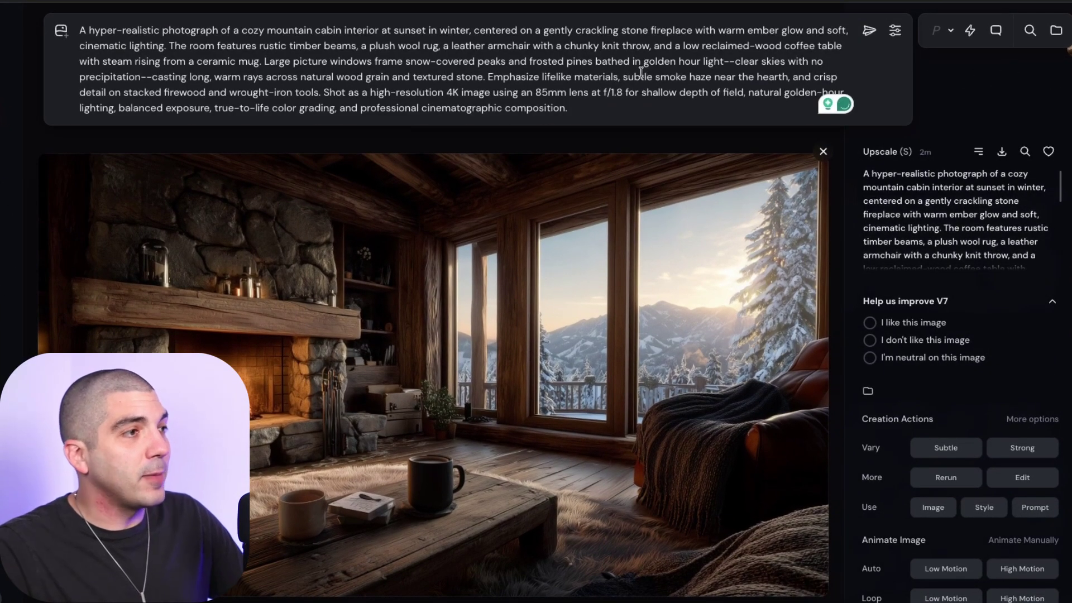
left_click_drag(641, 72, 359, 62)
left_click(440, 78)
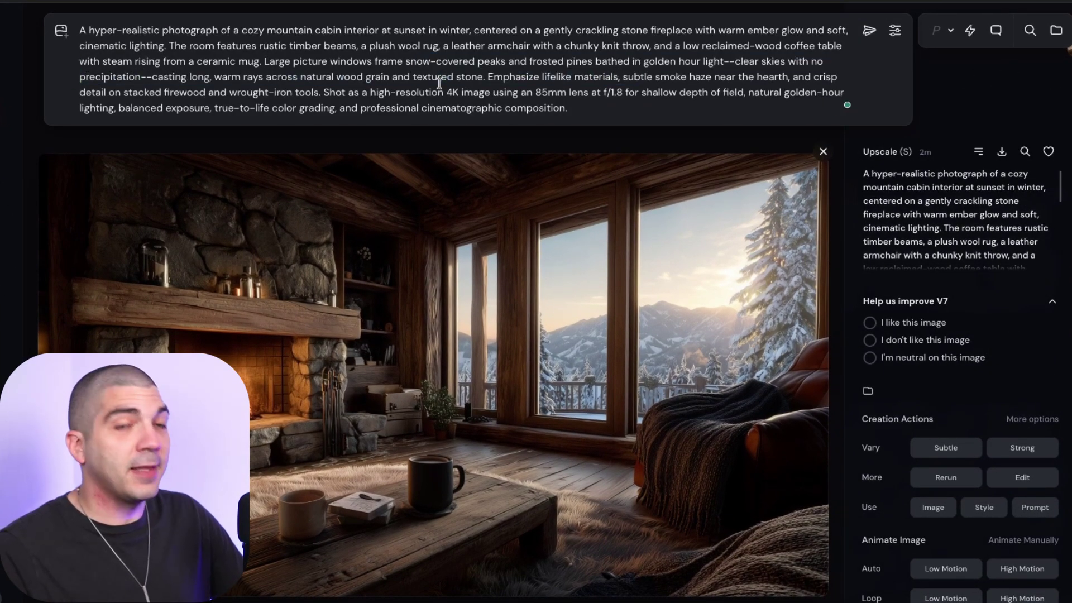
key("ctrl+a")
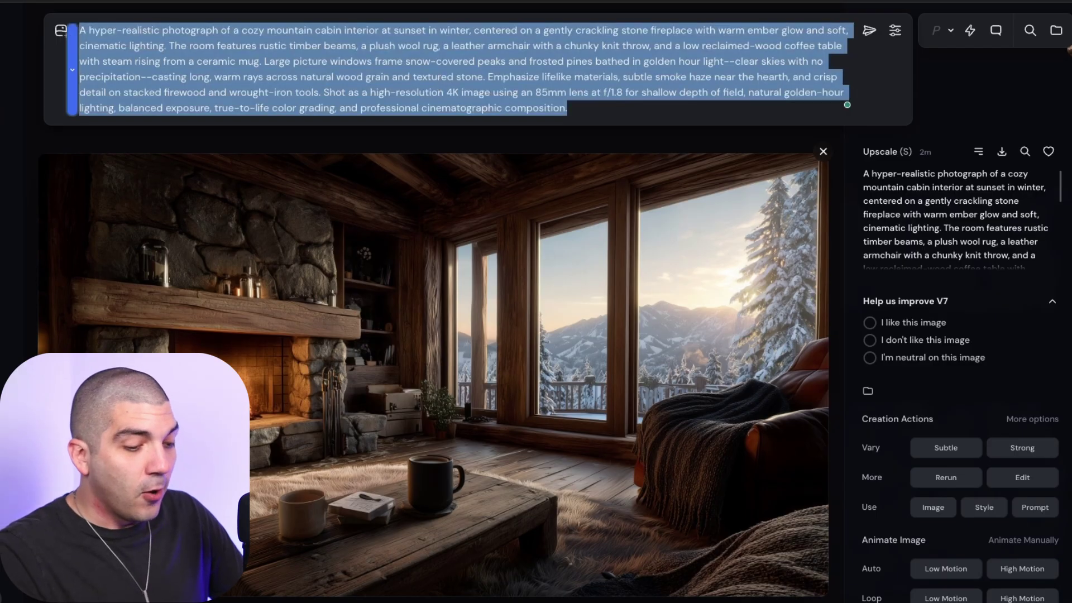
key("BackSpace")
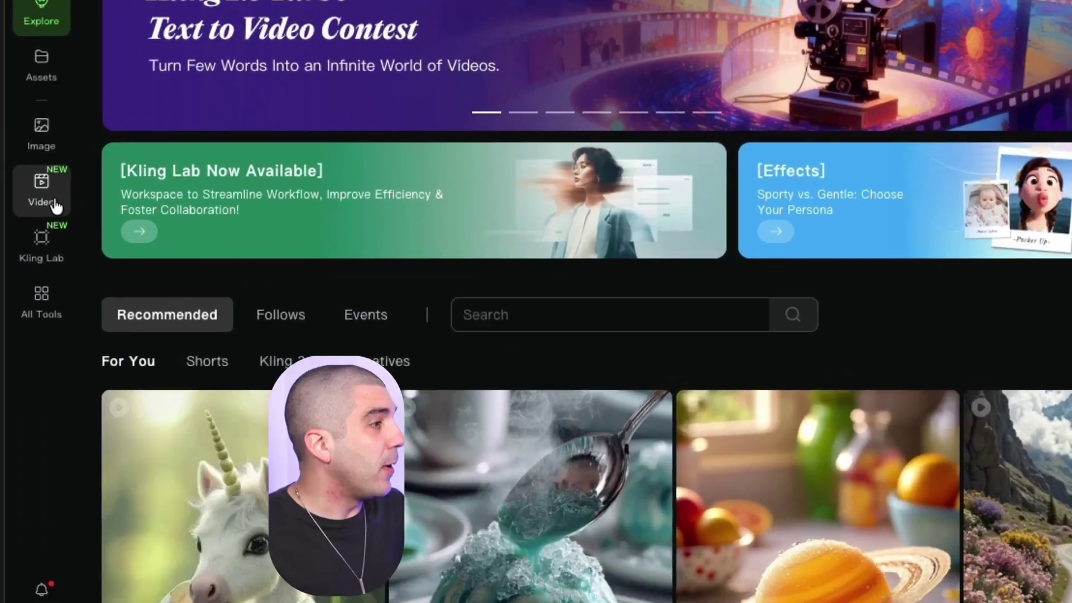
Open Kling's AI Video Generator for image-to-video and choose the VIDEO 2.1 model
left_click(24, 215)
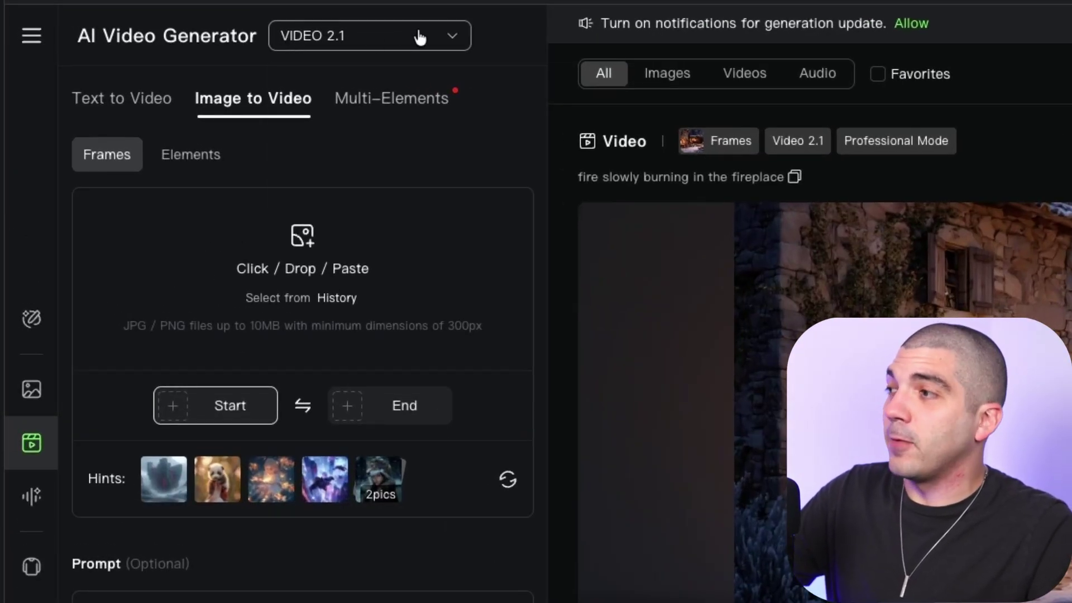
left_click(420, 38)
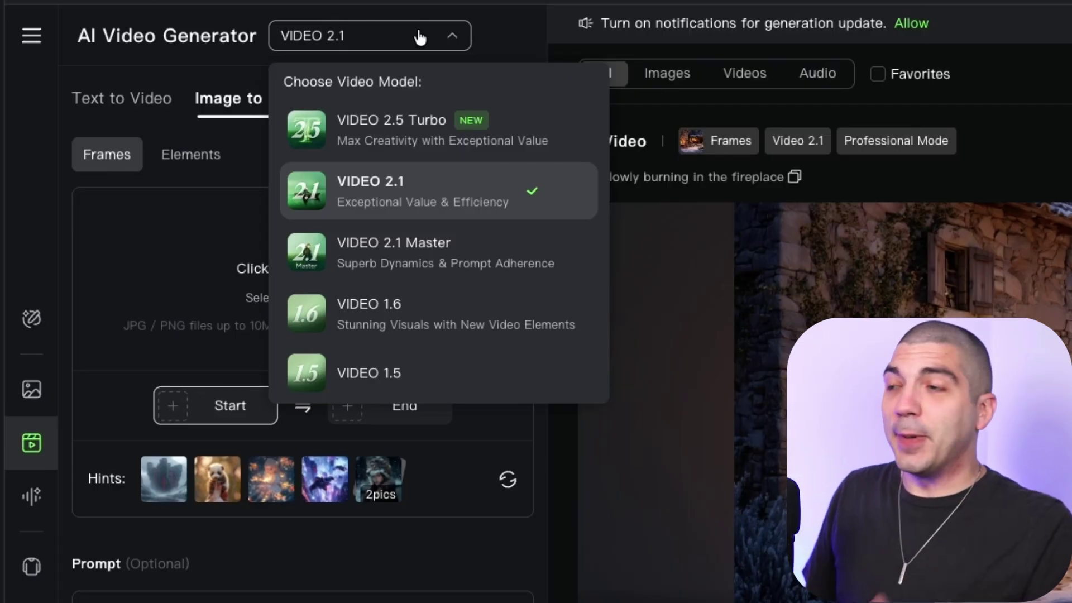
left_click(420, 38)
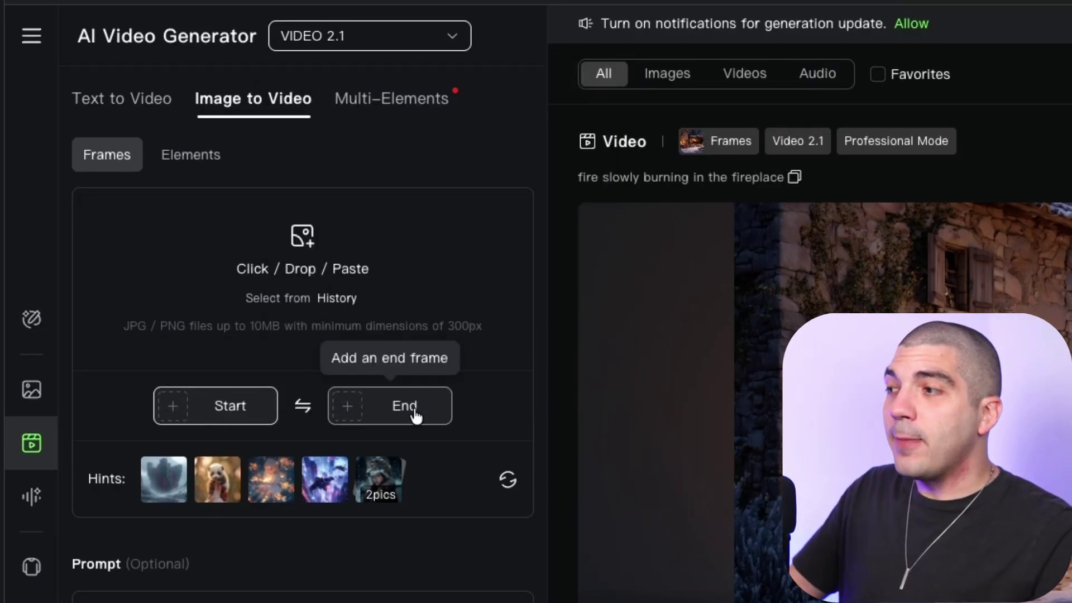
left_click(413, 42)
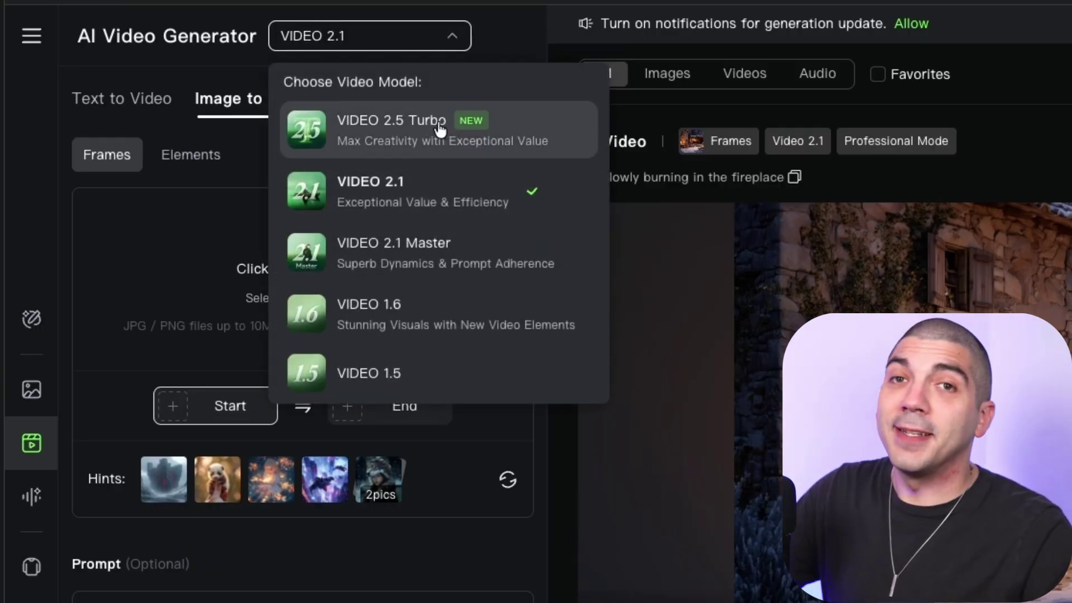
left_click(440, 190)
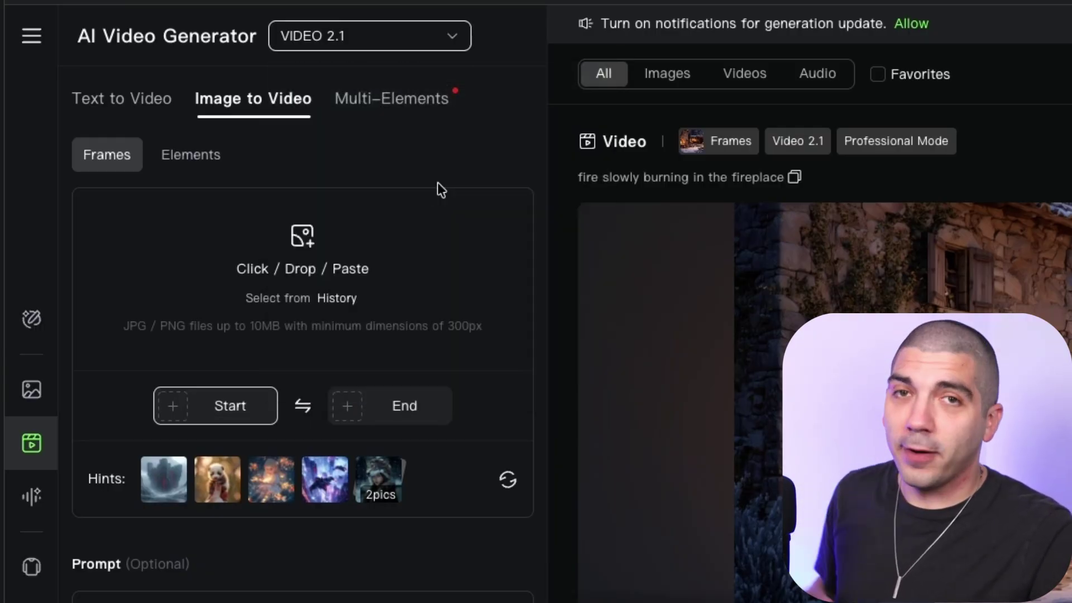
Upload the upscaled cabin PNG from Downloads as the start frame, and upload an image for the end frame
left_click(254, 412)
left_click(244, 462)
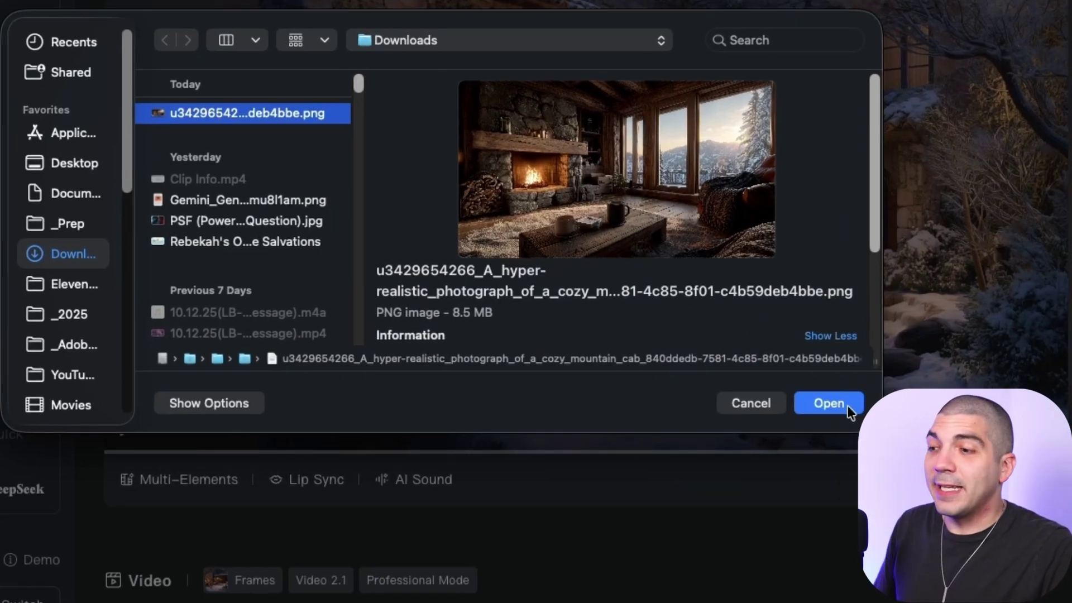
left_click(848, 407)
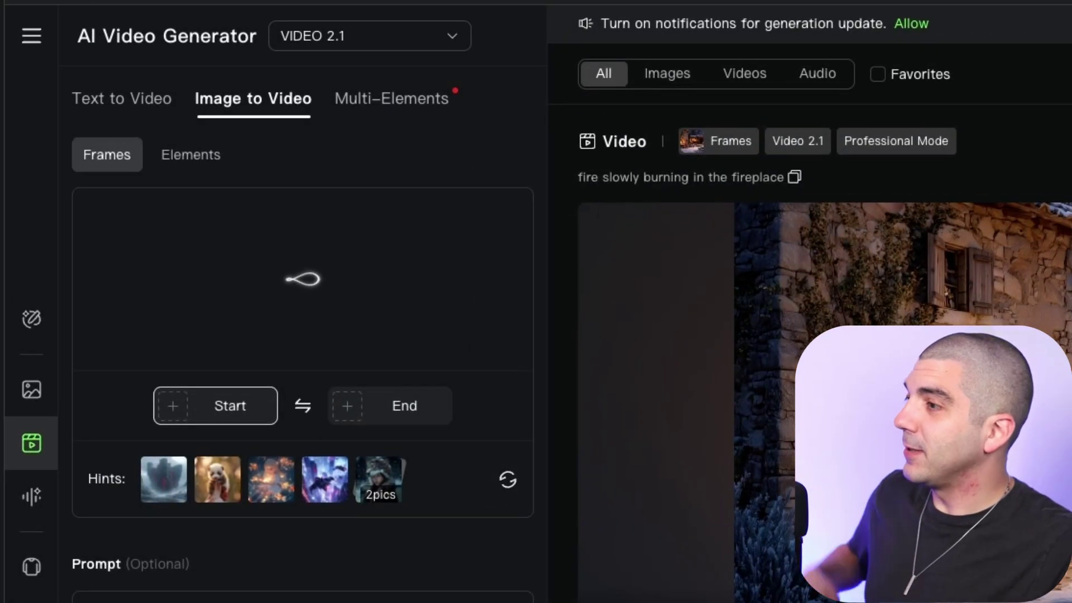
left_click(386, 403)
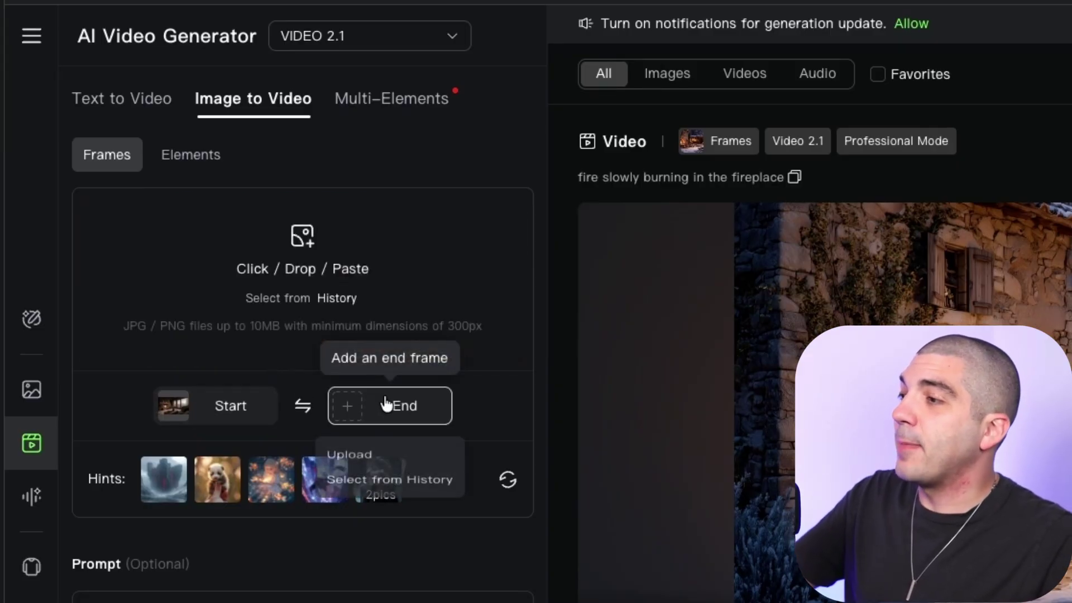
left_click(398, 457)
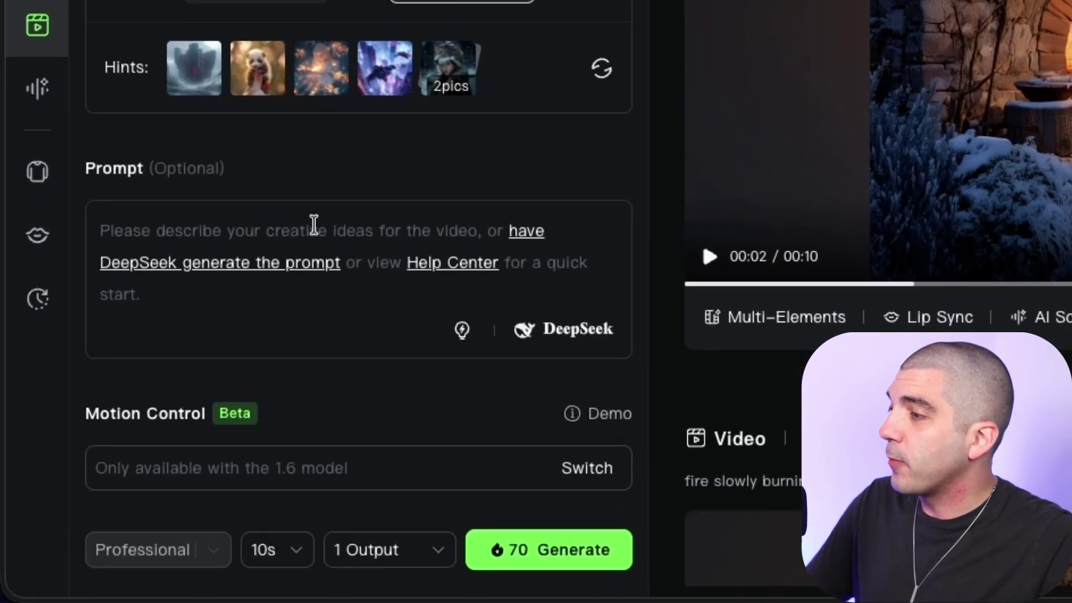
Enter the prompt "fire slowly burning in the fireplace" and expand the advanced sound effects options
left_click(314, 225)
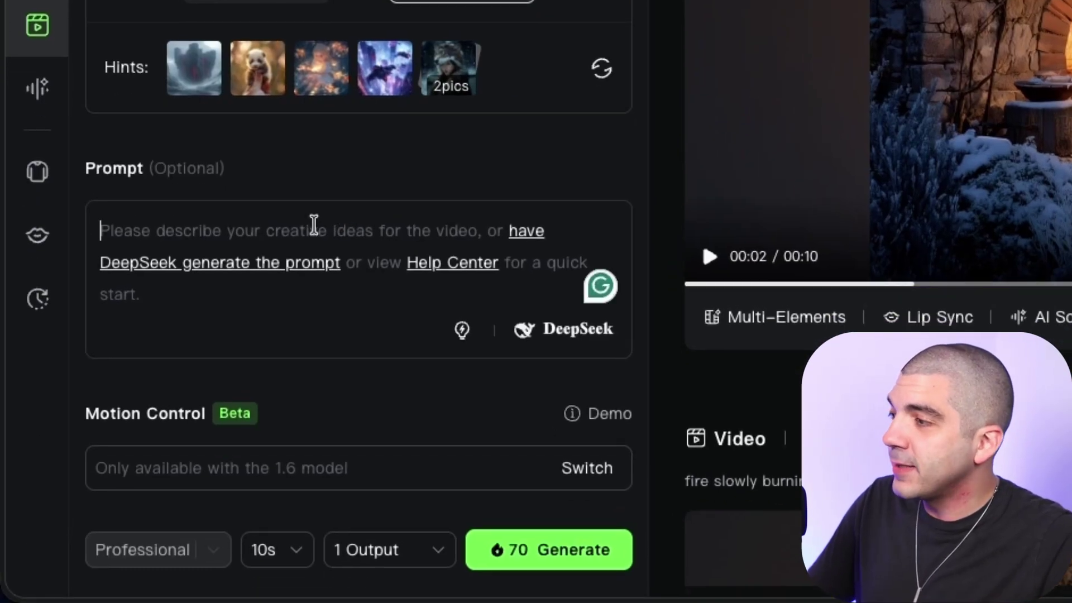
type("fire slowly ")
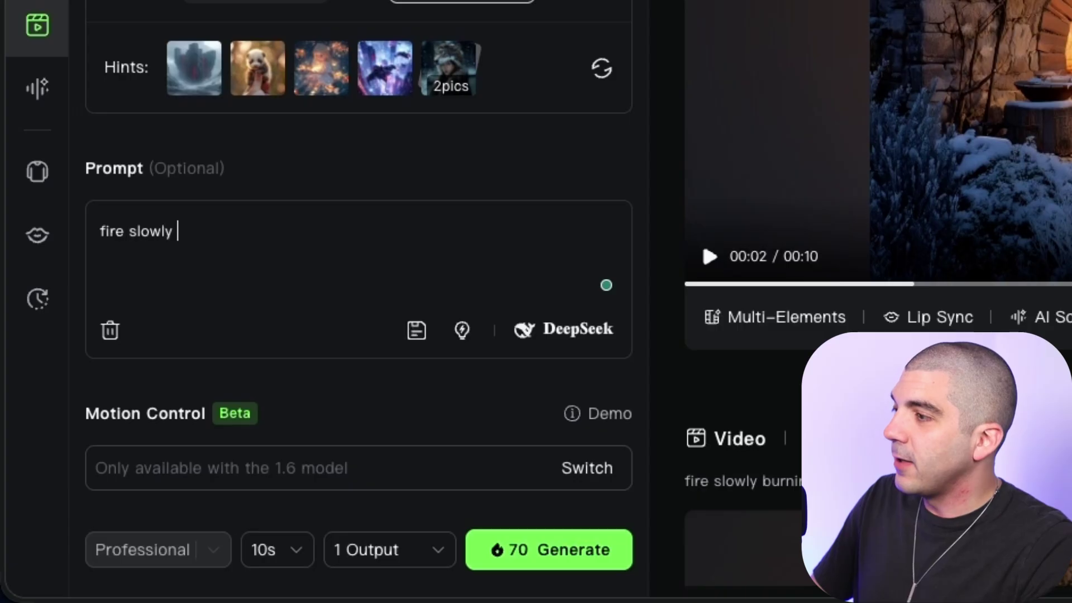
type("burning in the fireplace")
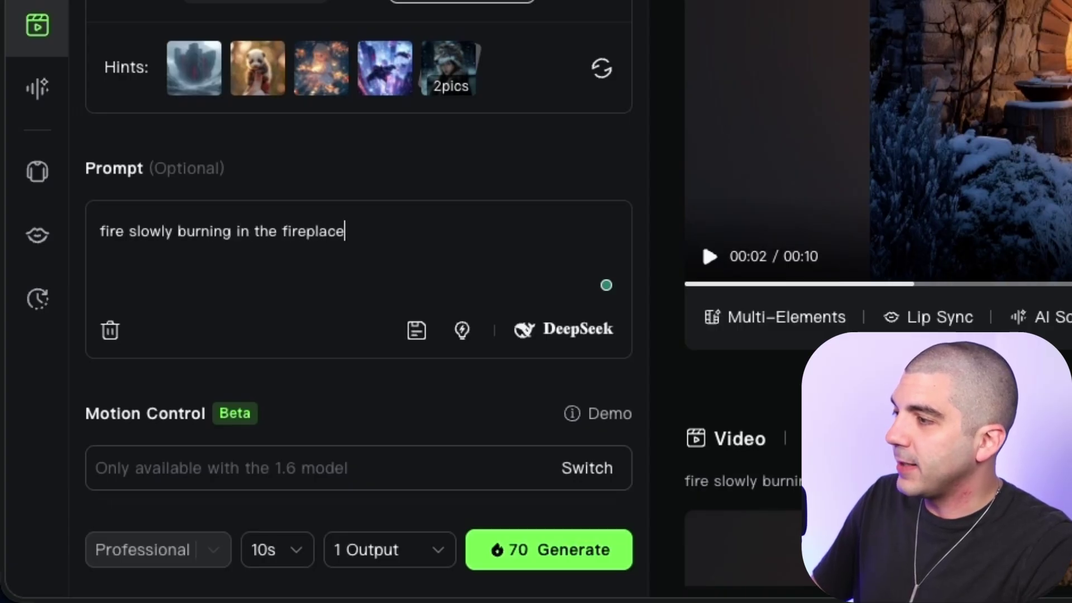
scroll(328, 227, "down", 3)
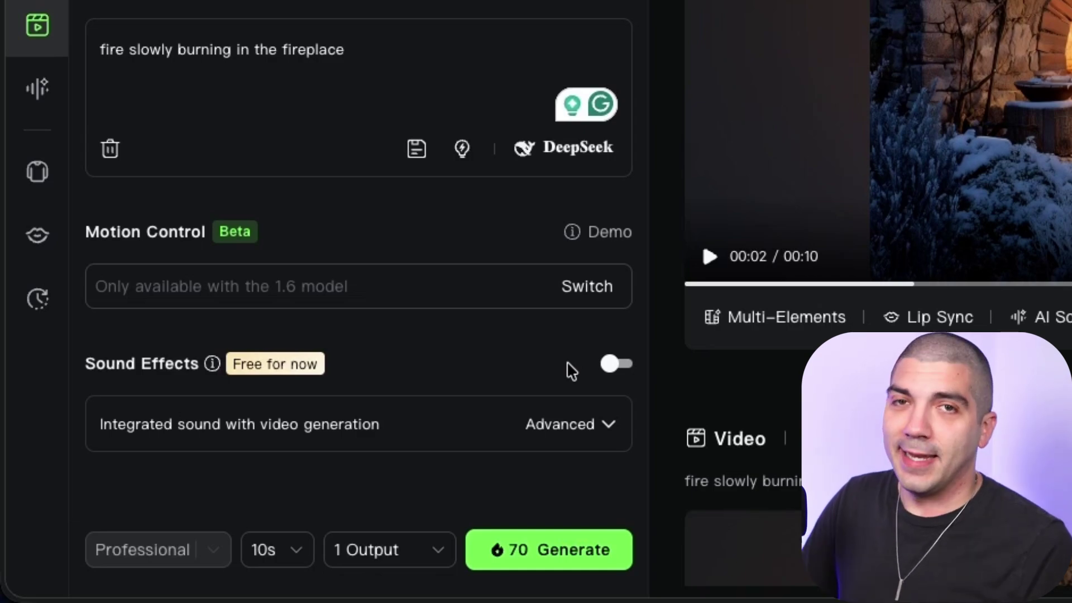
left_click(560, 424)
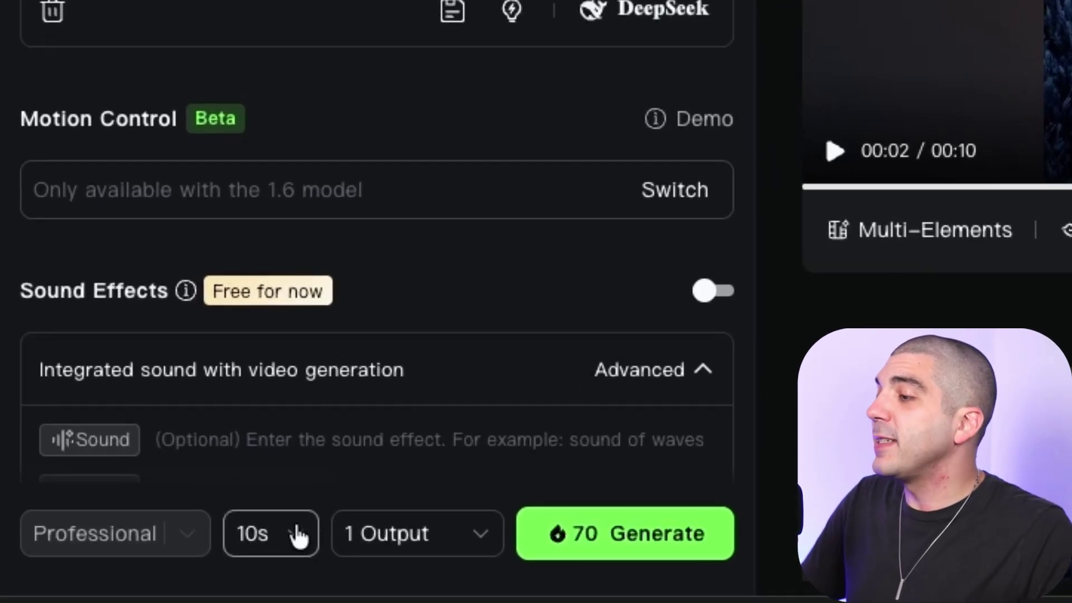
Choose a 10s duration with 1 output and generate the fireplace video
left_click(290, 552)
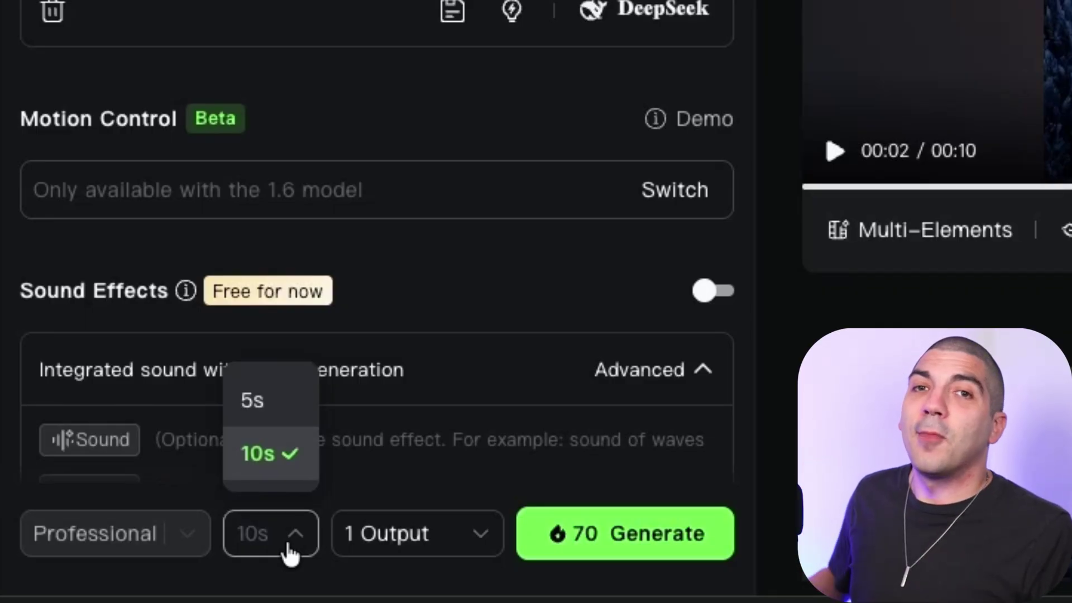
left_click(313, 467)
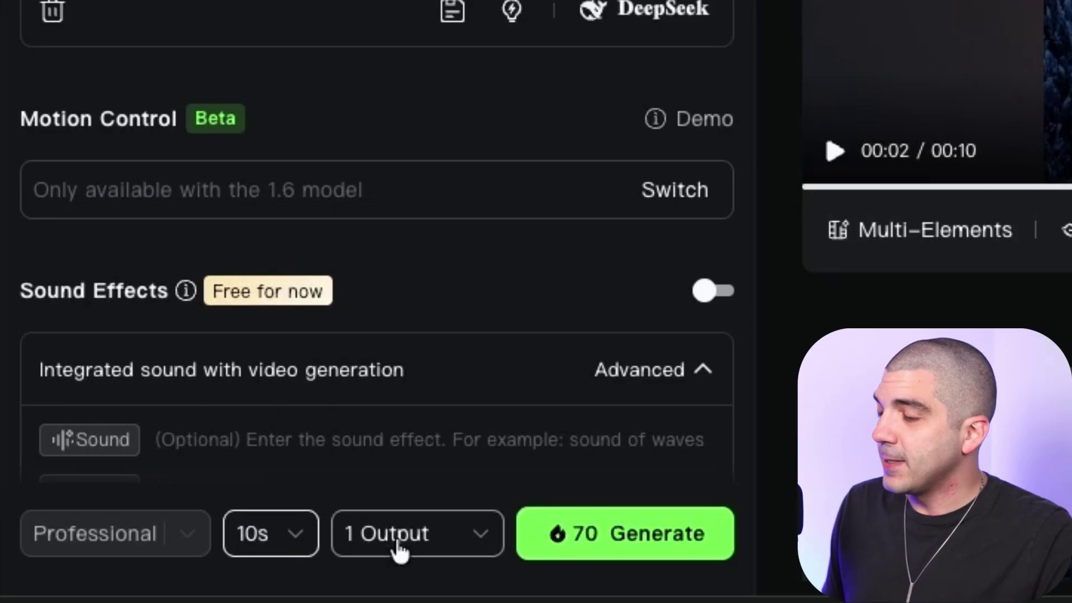
left_click(461, 542)
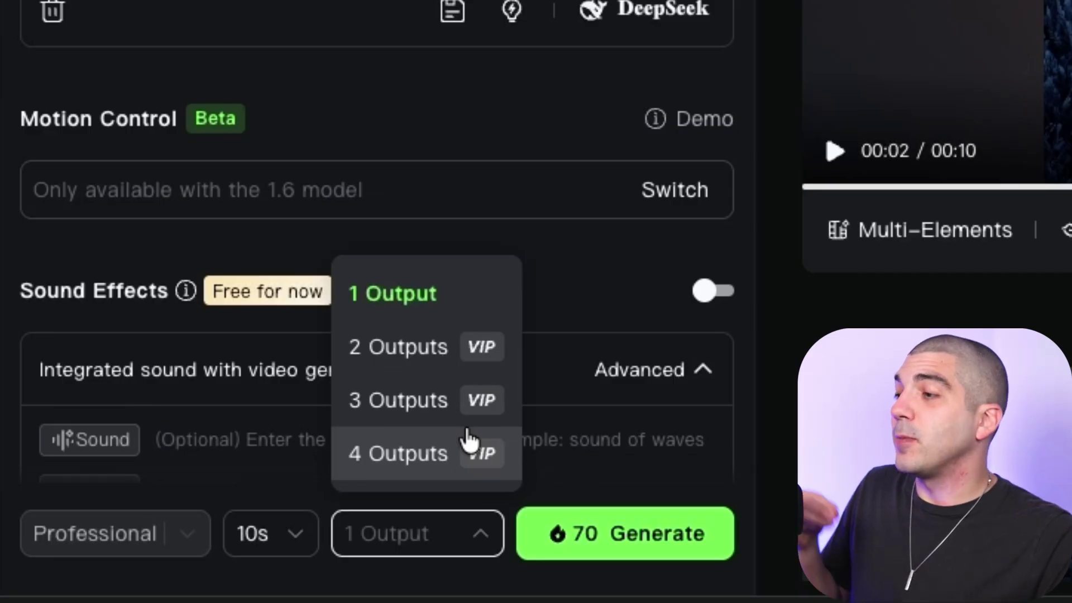
left_click(508, 302)
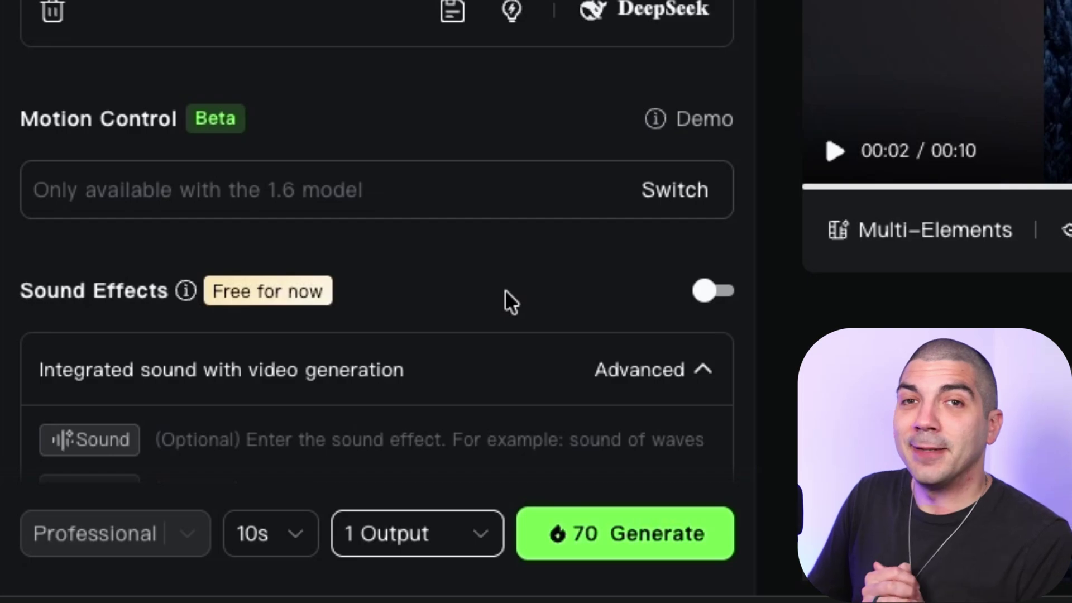
left_click(678, 544)
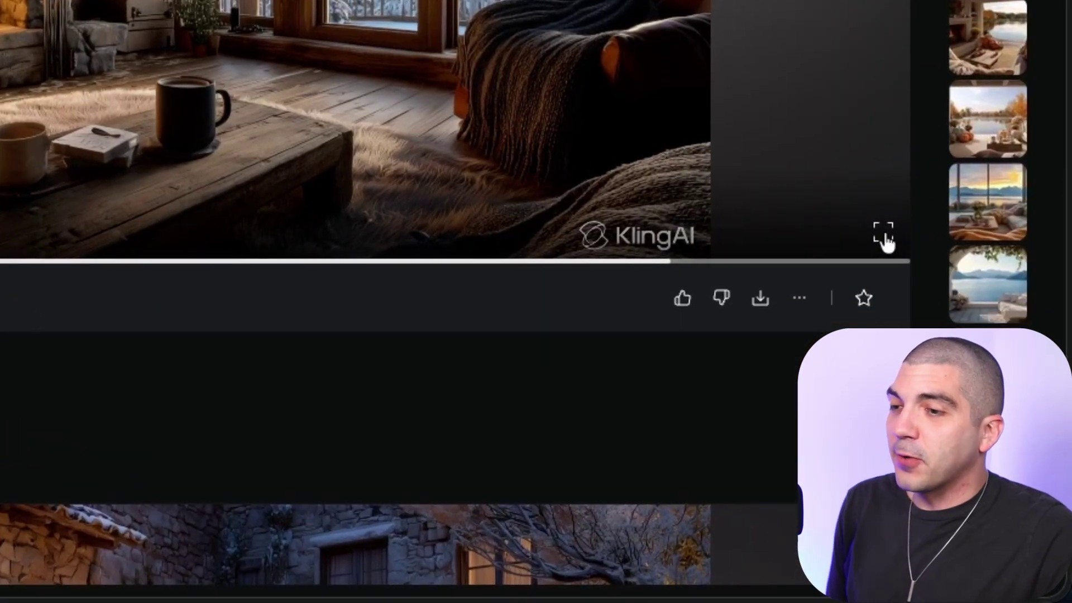
View the generated fireplace clip at full size and download it without the watermark
left_click(885, 235)
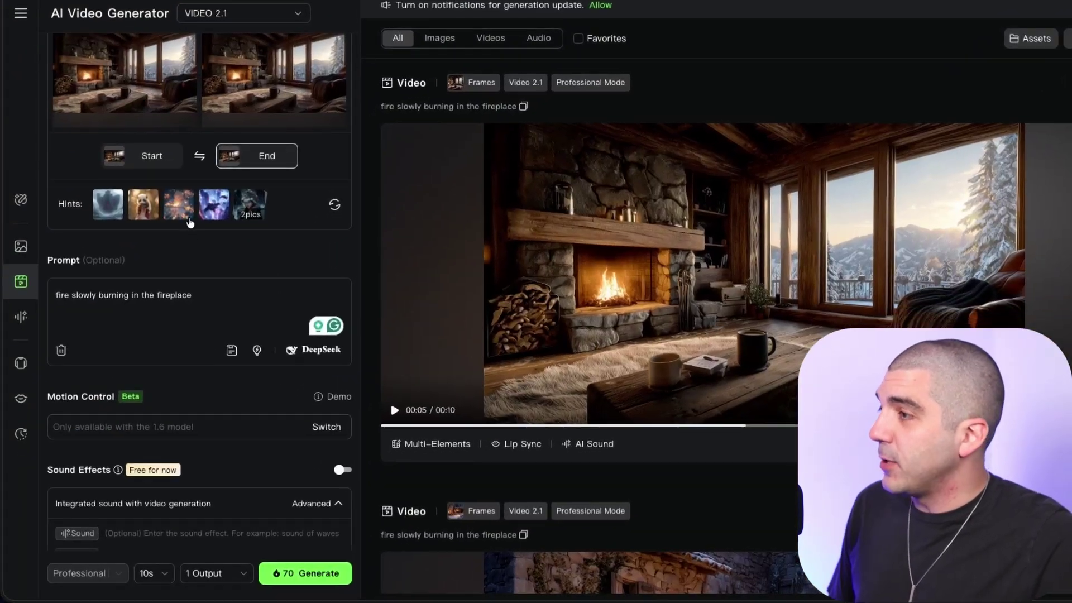
scroll(192, 221, "up", 2)
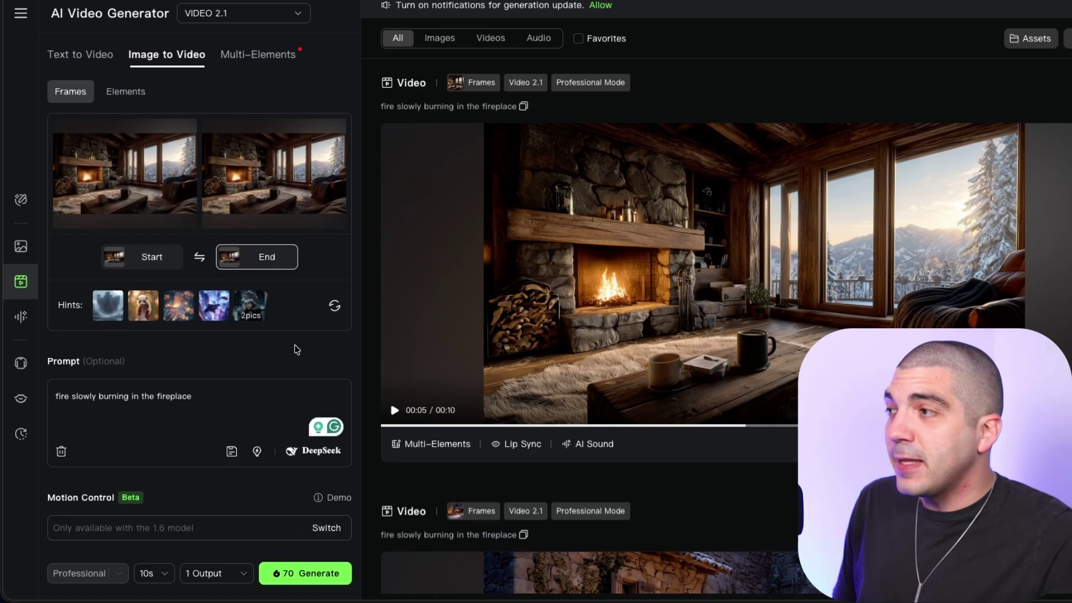
scroll(279, 357, "down", 5)
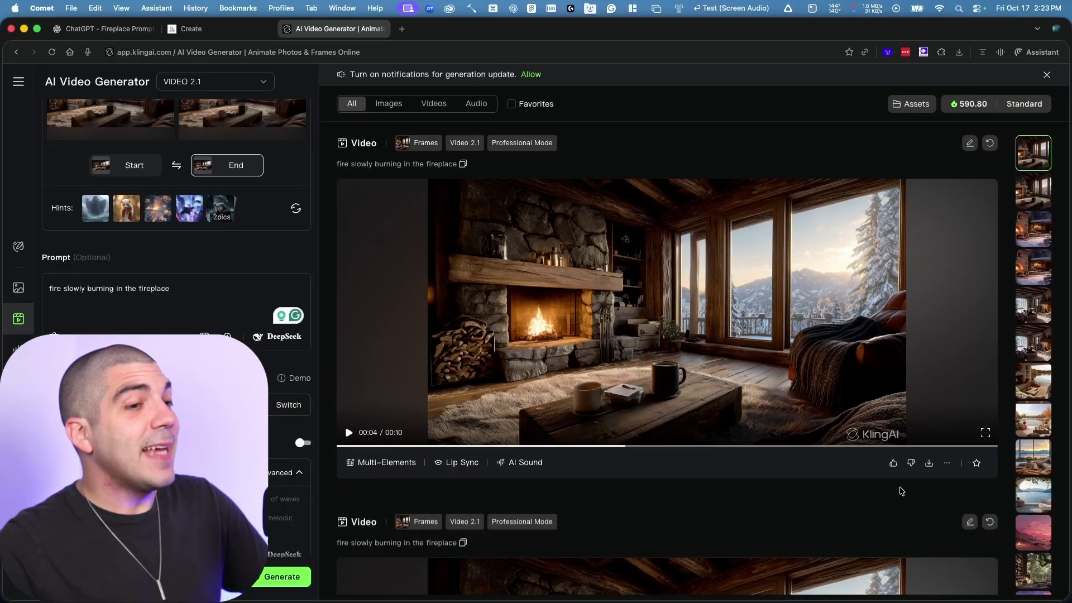
mouse_move(929, 465)
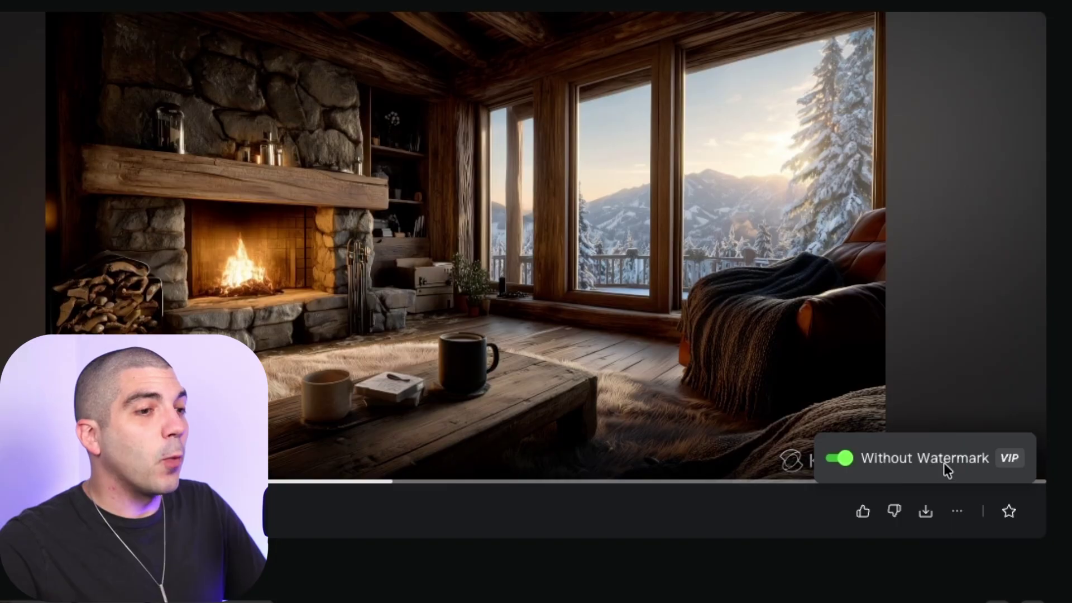
left_click(922, 516)
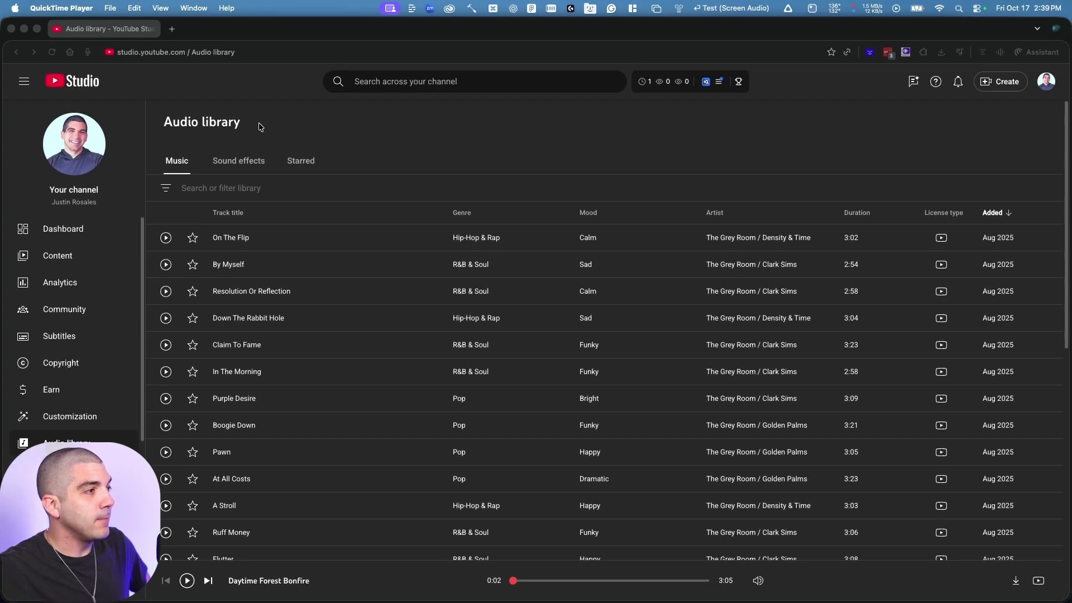
Search the sound effects in YouTube Studio's Audio library for "daytime forrest bonfire"
left_click(239, 166)
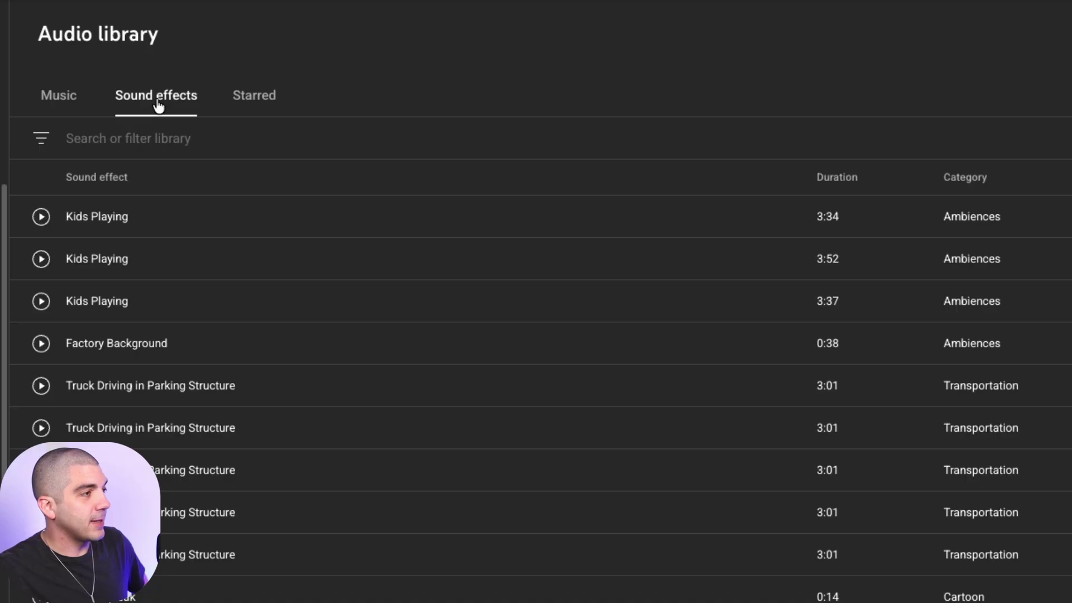
left_click(346, 133)
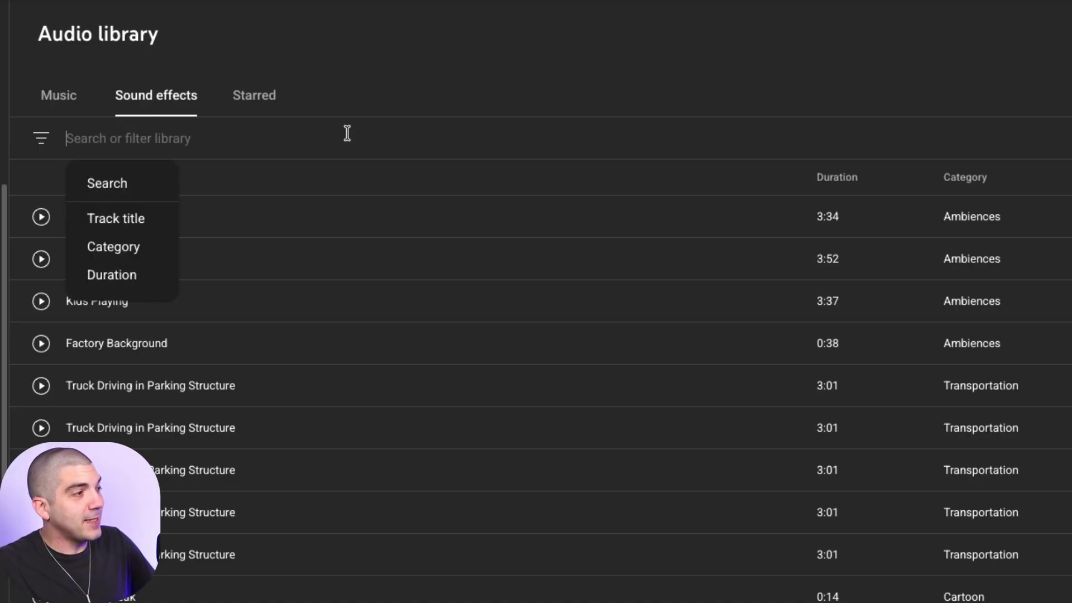
type("daytime forrest bonfire")
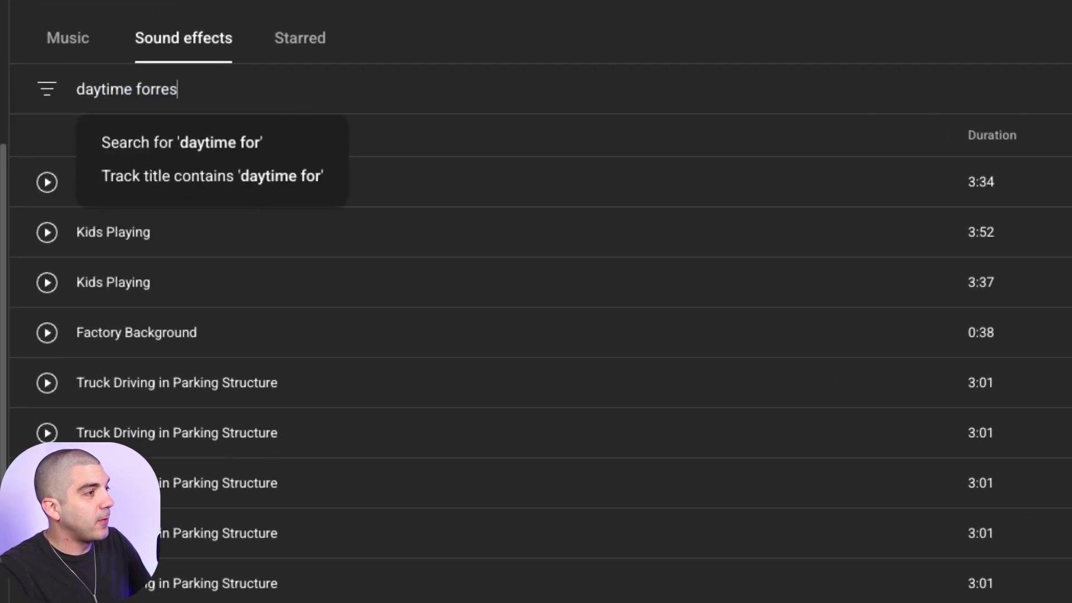
key("Return")
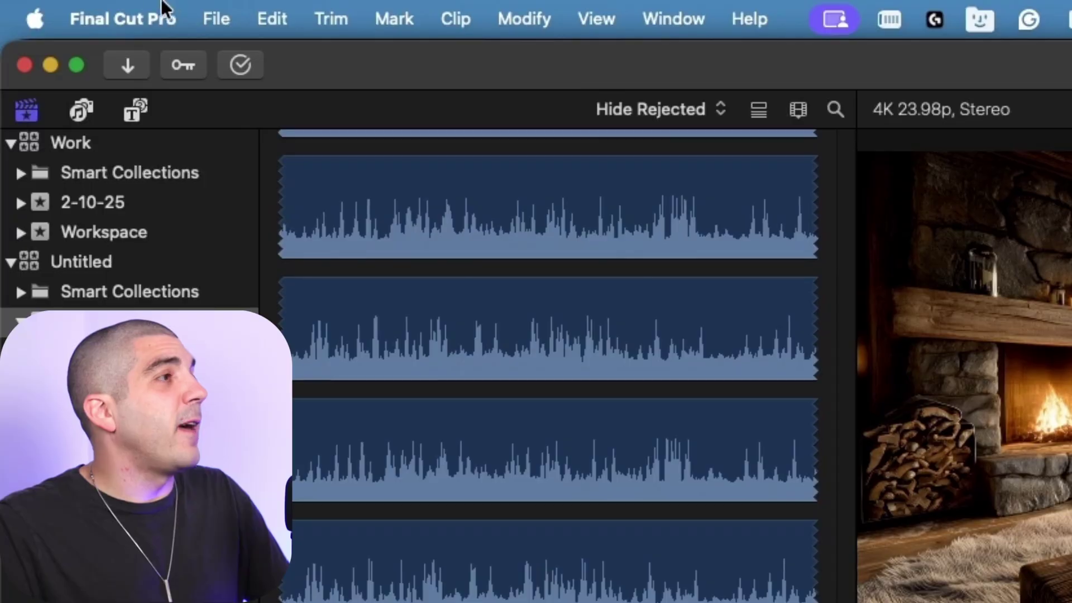
In Final Cut Pro, open the application settings and show the Import preferences
left_click(59, 6)
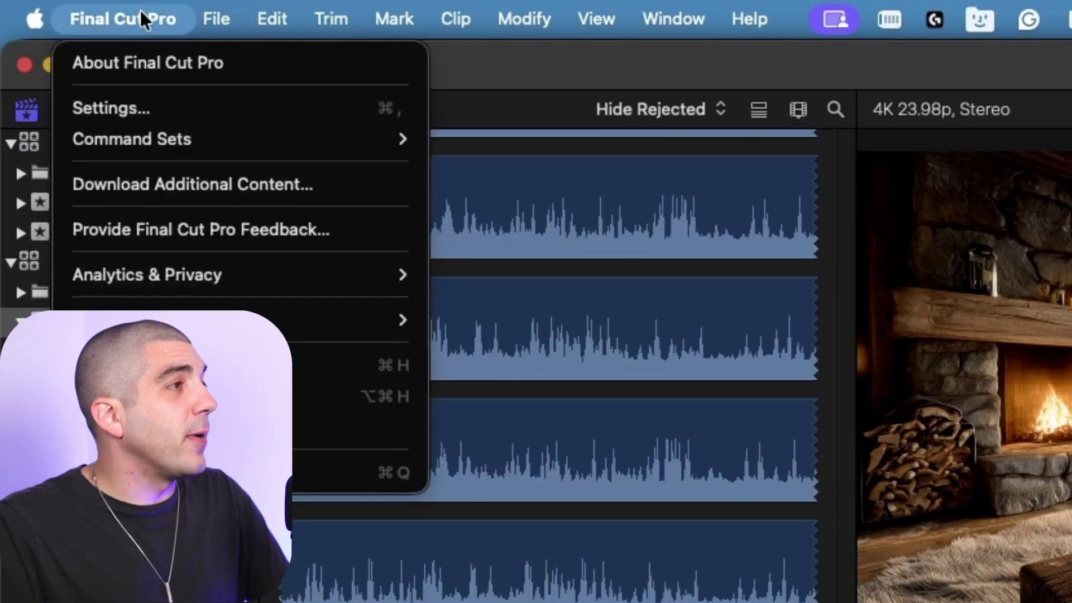
left_click(123, 113)
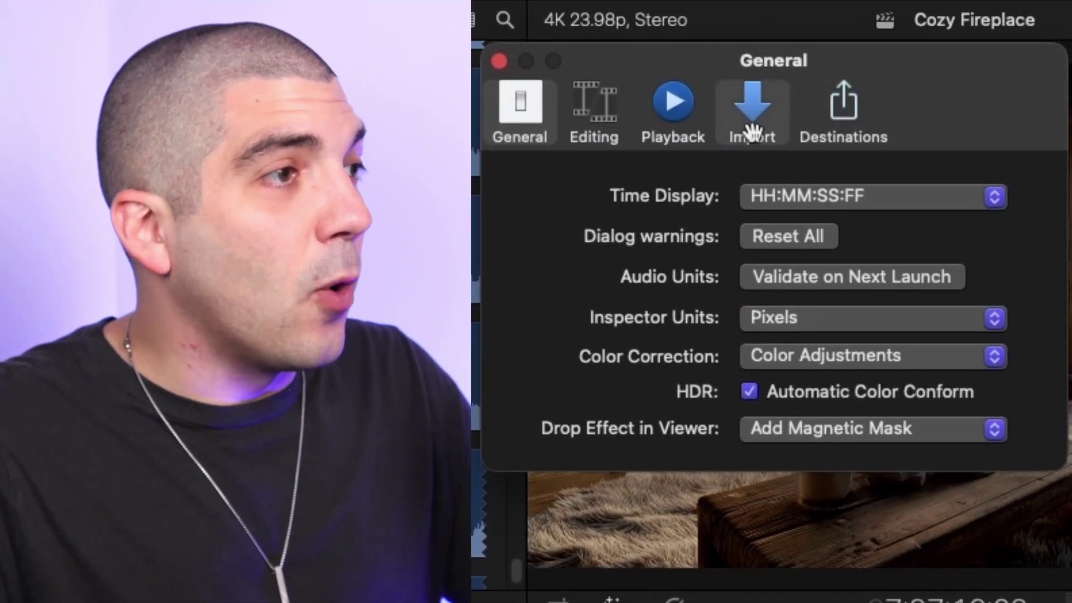
left_click(753, 132)
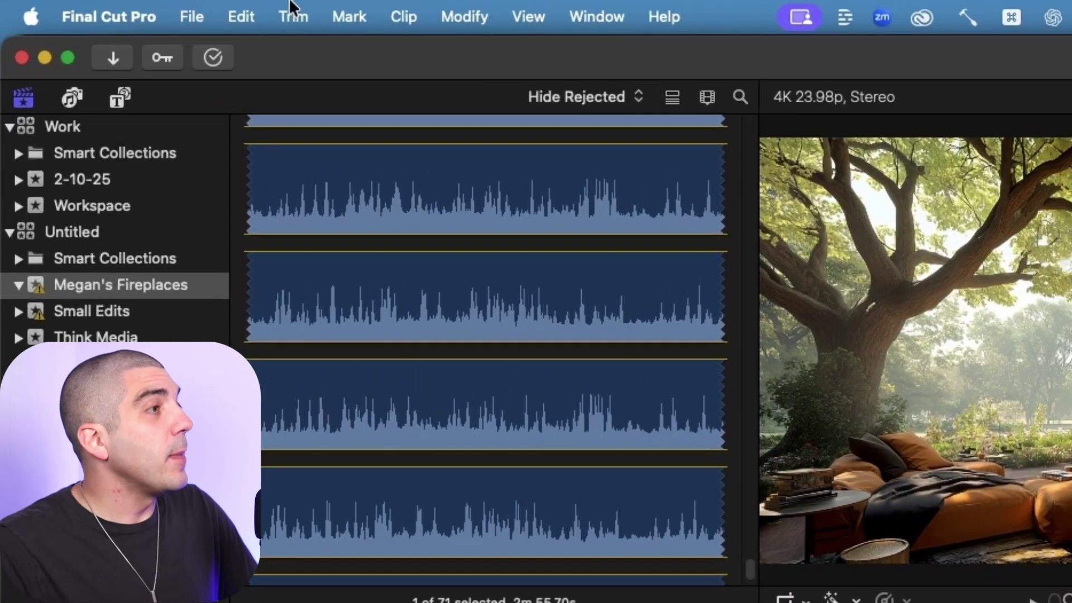
Set up a new project named "Cozy Fireplace" with the 4K video format
left_click(192, 11)
mouse_move(215, 58)
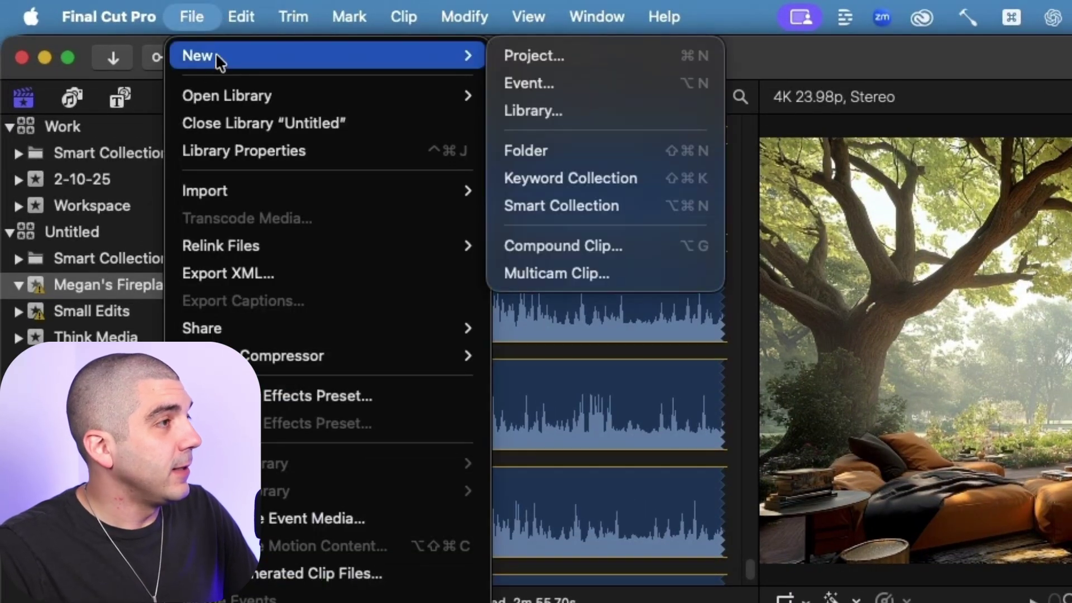
left_click(621, 52)
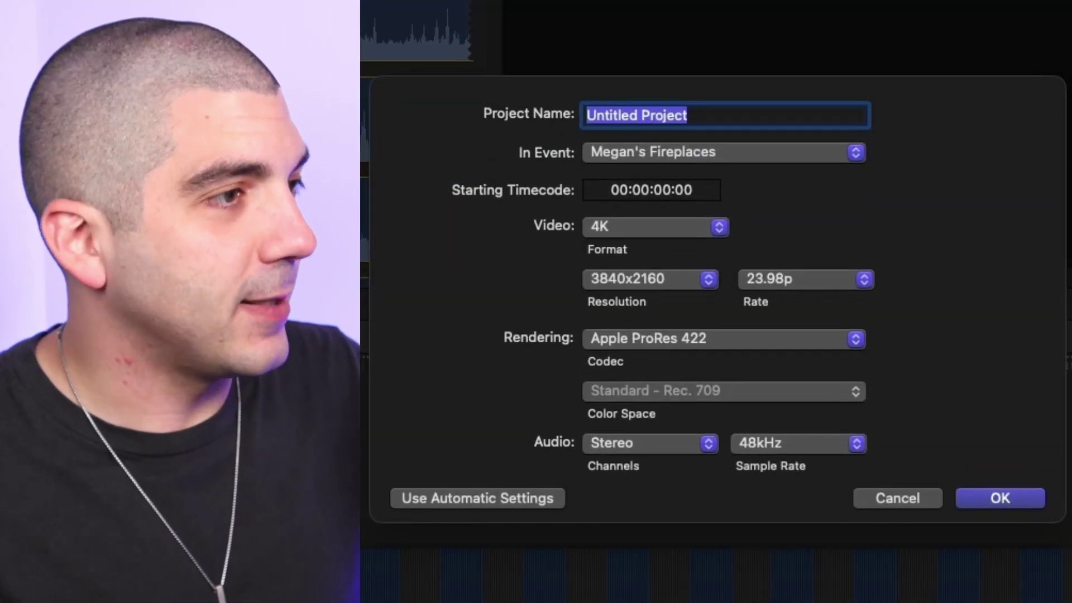
type("Cozy ")
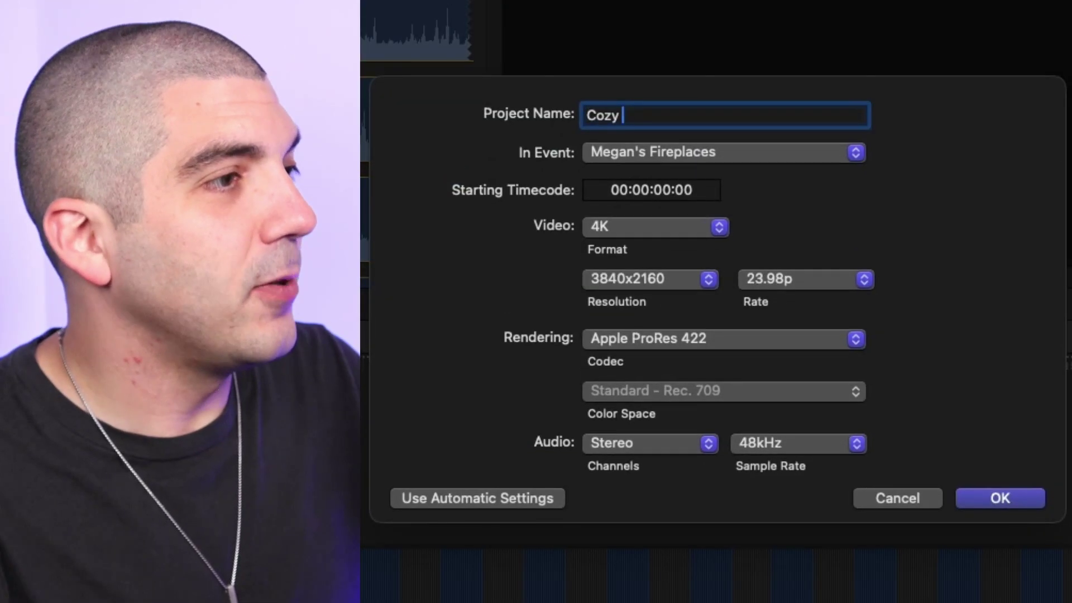
type("Fireplace")
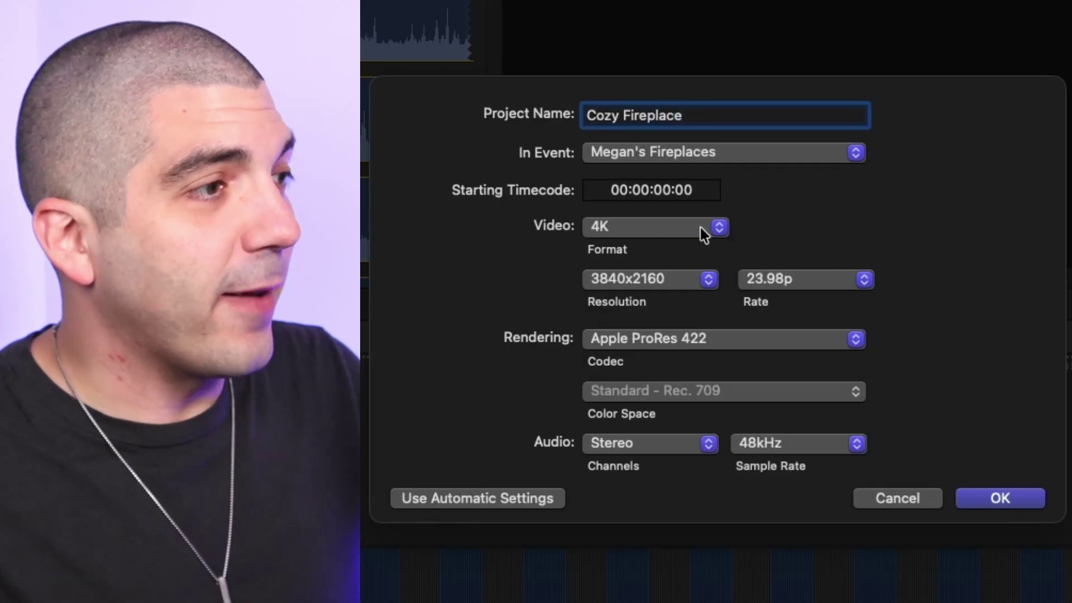
left_click(711, 227)
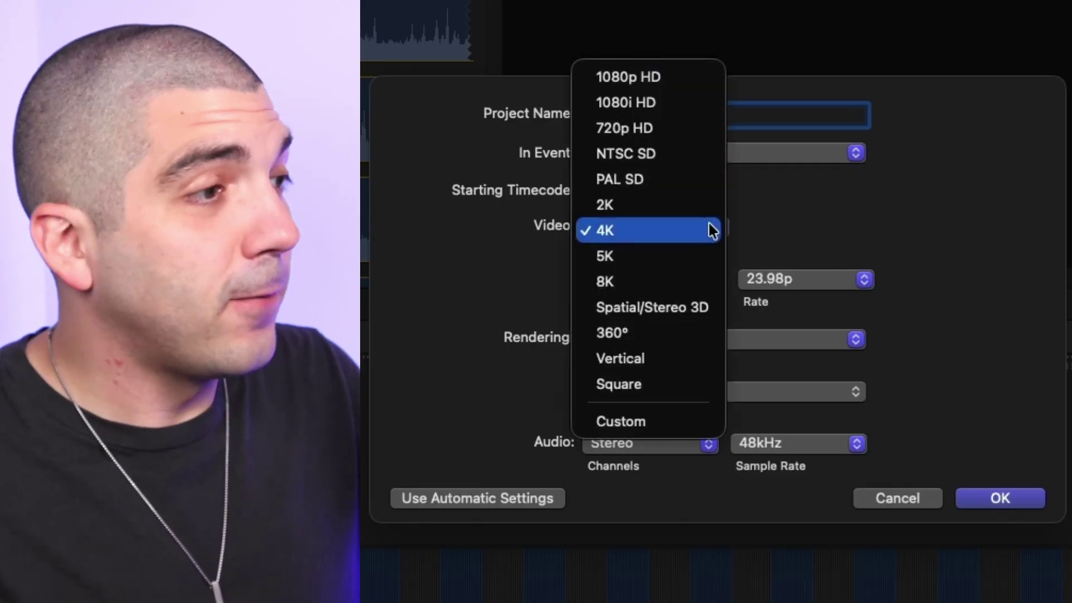
left_click(711, 226)
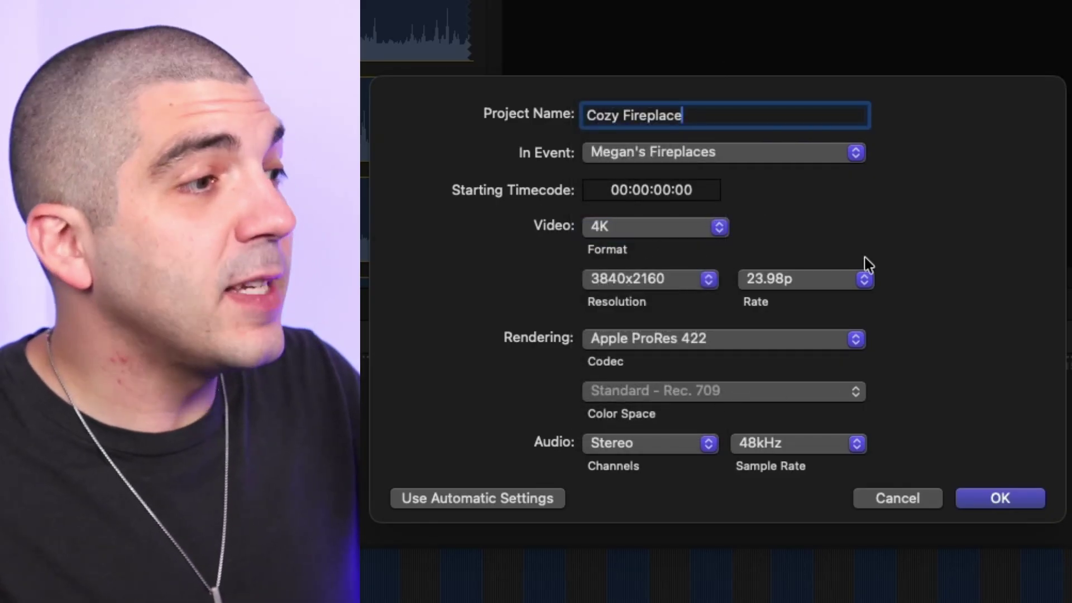
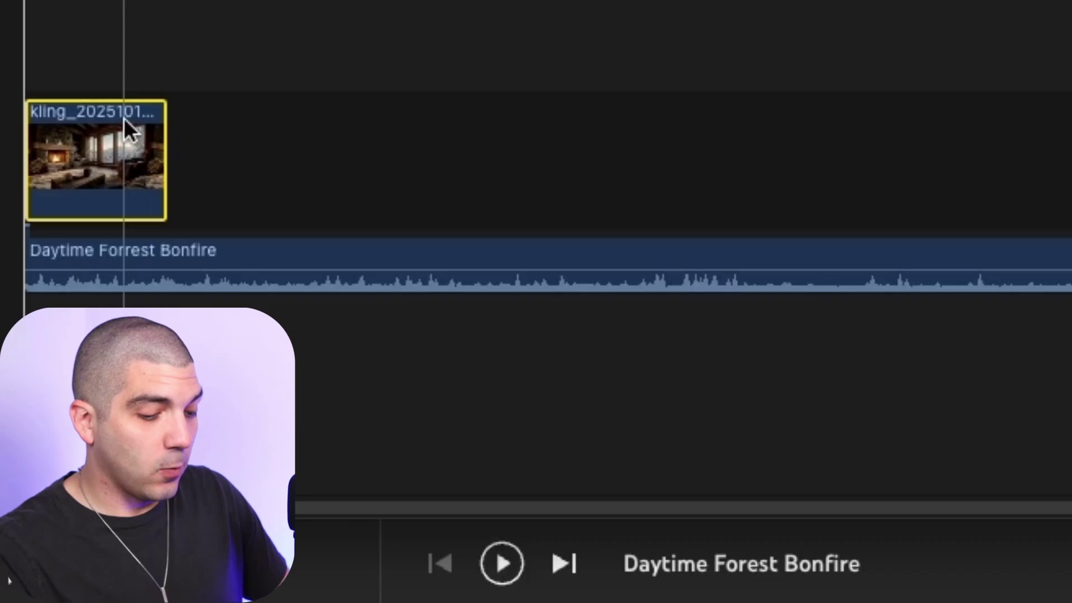
Paste a copy of the Kling fireplace clip directly after the first one in the timeline
key("Down")
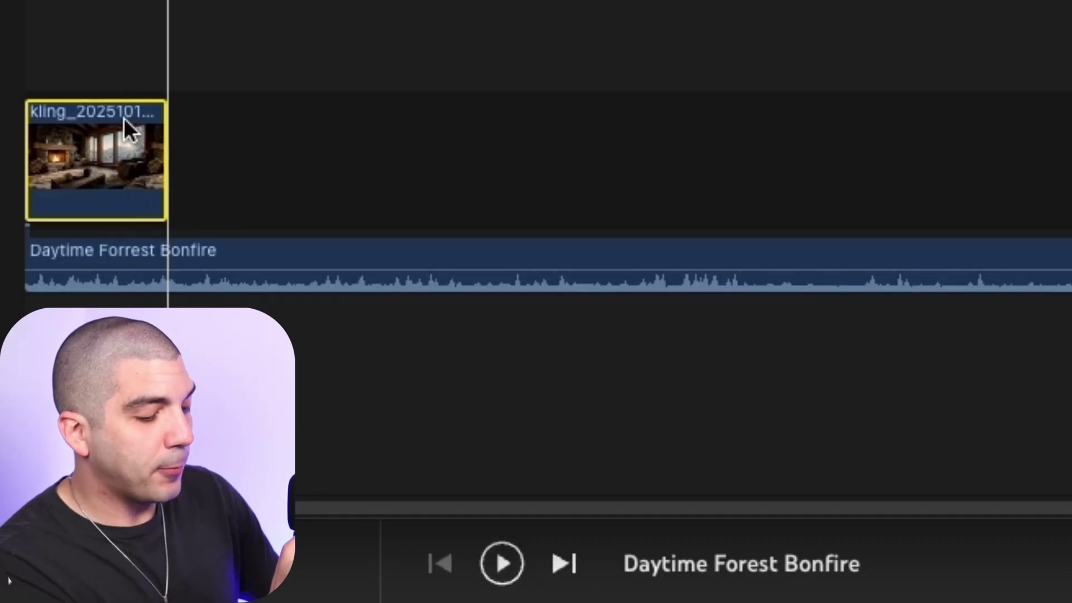
key("super+v")
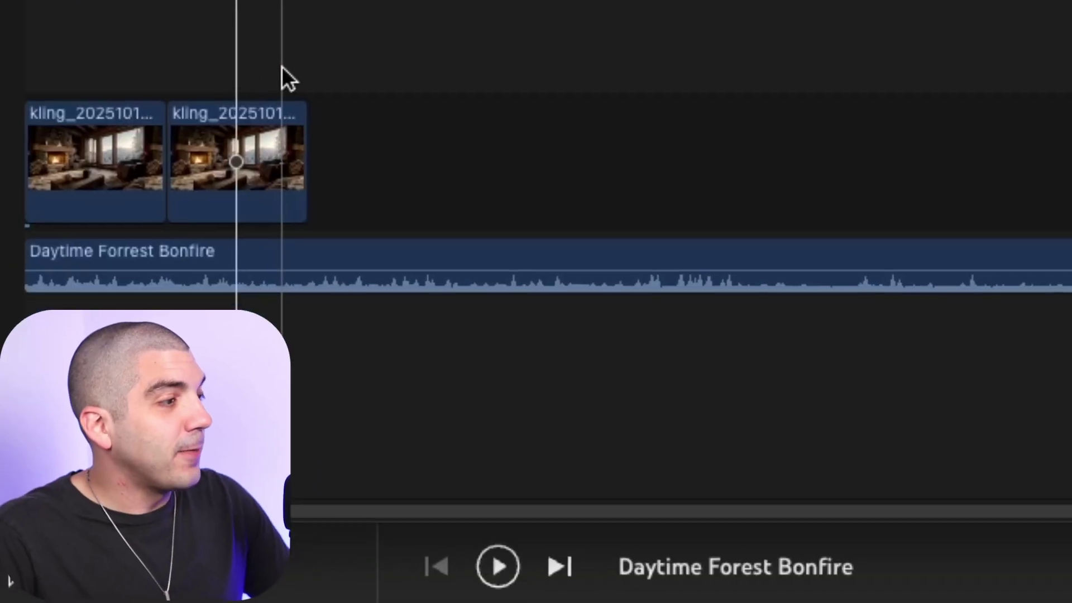
Select both fireplace clips and paste copies end to end above the bonfire audio until the footage reaches 2:01
left_click_drag(143, 515, 55, 557)
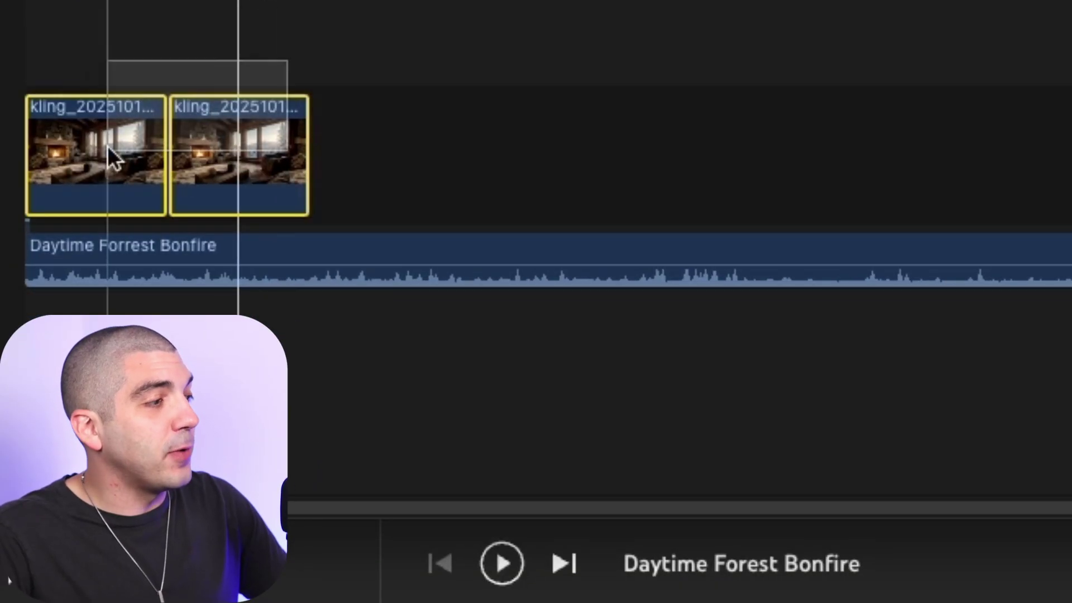
left_click_drag(107, 146, 107, 146)
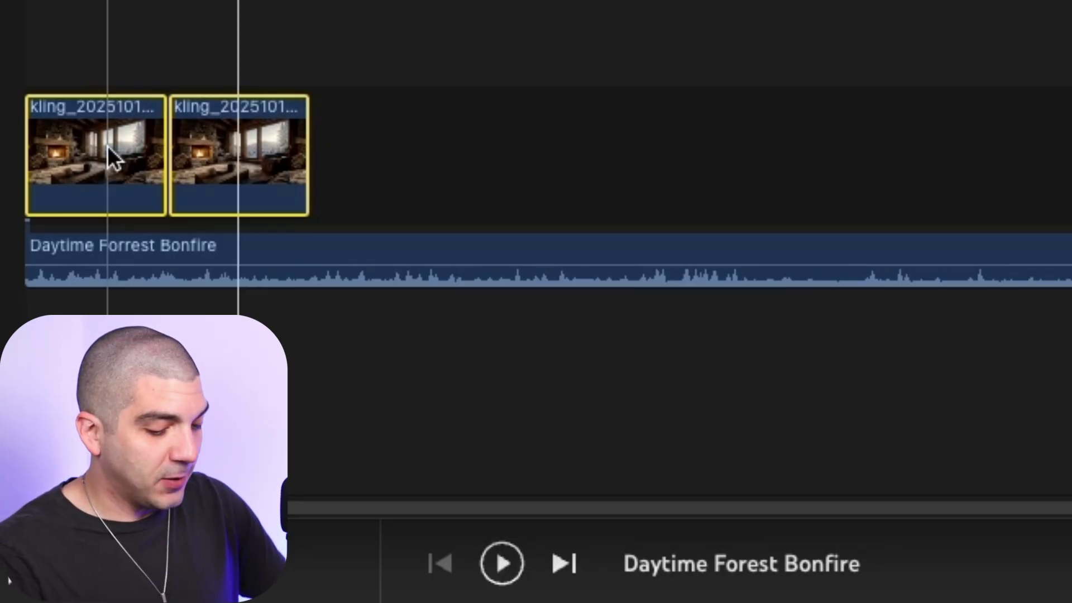
key("Up")
key("Down")
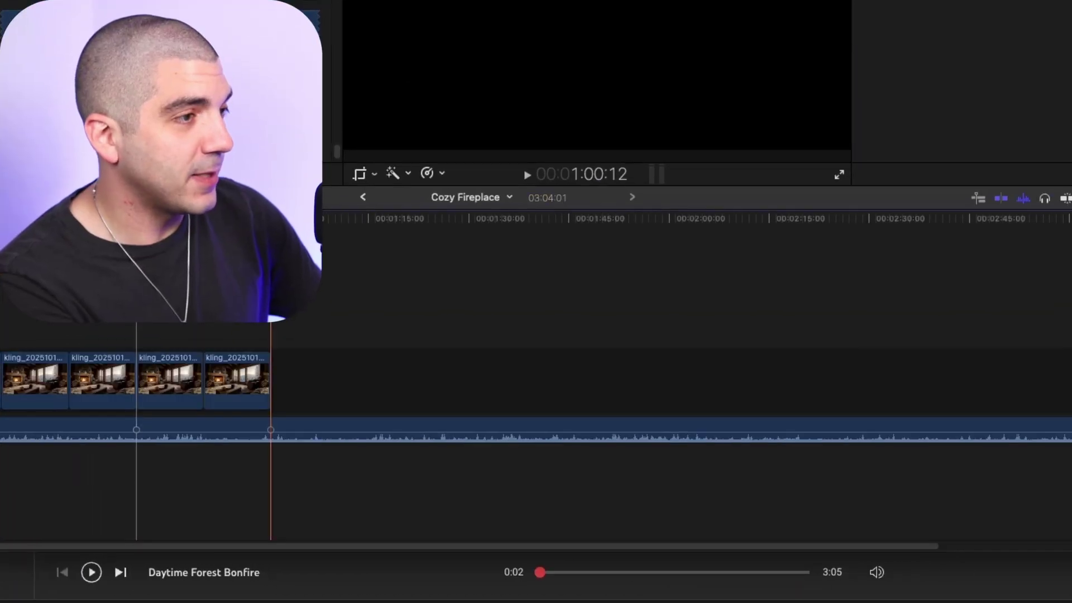
key("super+v")
key("super+v")
key("super+v")
key("super+v")
key("super+v")
key("super+v")
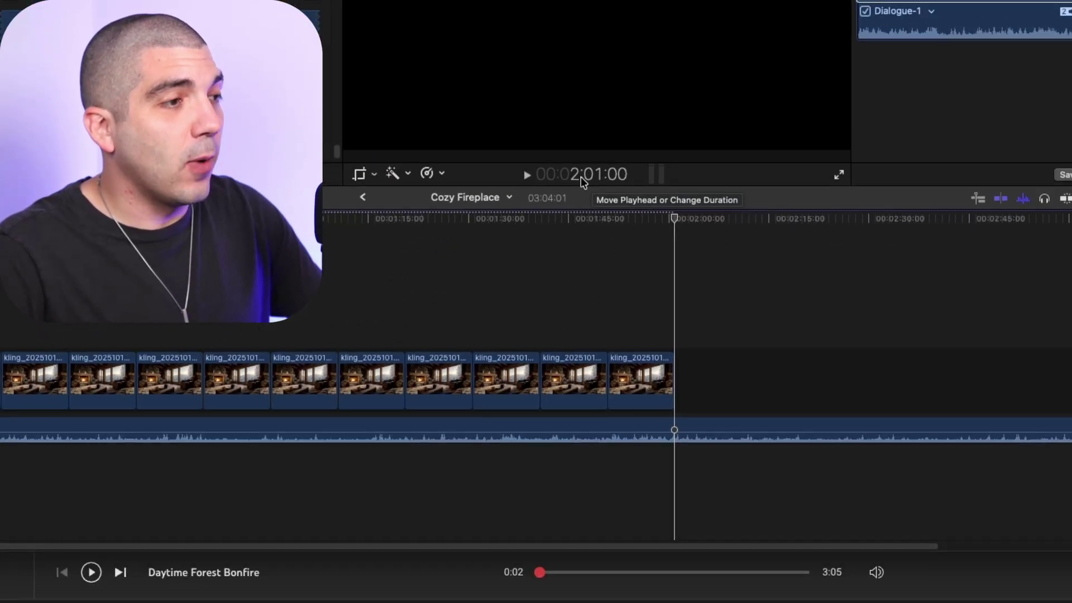
Keep pasting the copied fireplace clips end to end in the timeline until the footage reaches 10:05
key("super+v")
key("super+v")
key("super+v")
key("super+v")
key("super+v")
key("super+v")
key("super+v")
key("super+v")
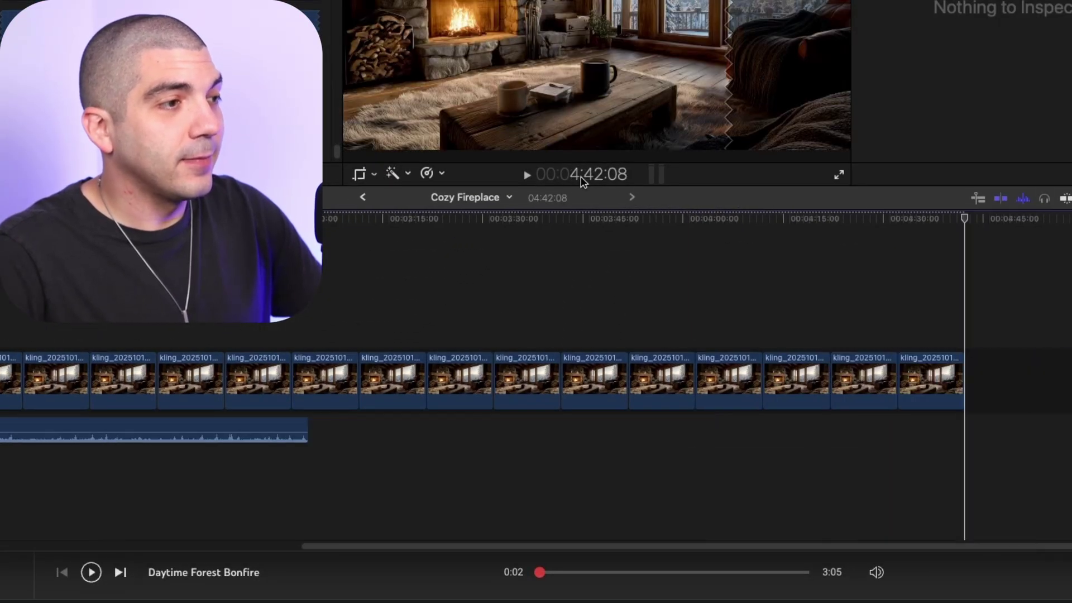
key("super+v")
key("super+v")
key("super+v")
key("super+v")
key("super+v")
key("super+v")
key("super+v")
key("super+v")
key("super+v")
key("super+v")
key("super+v")
key("super+v")
key("super+v")
key("super+v")
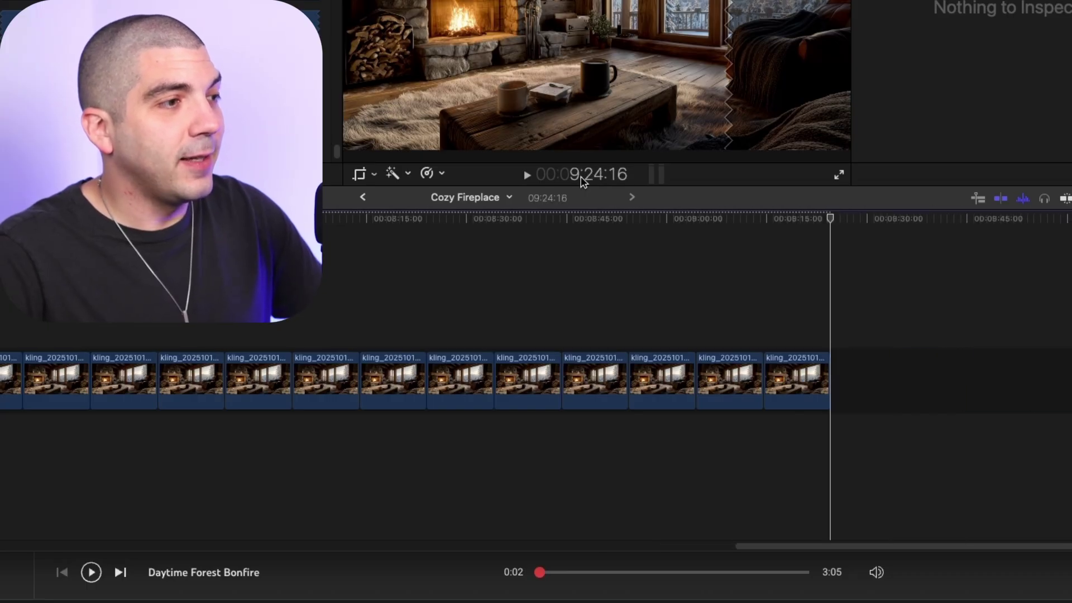
key("super+v")
key("super+v")
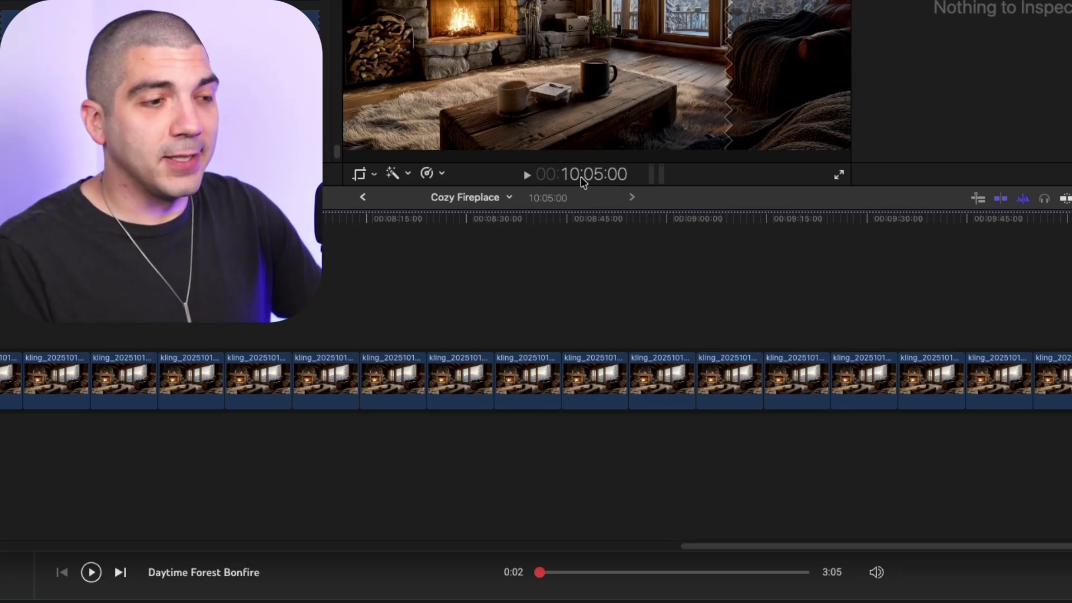
Select and copy all fireplace clips in the timeline, and paste the block end to end until the footage reaches 1:00:30:00
left_click(764, 438)
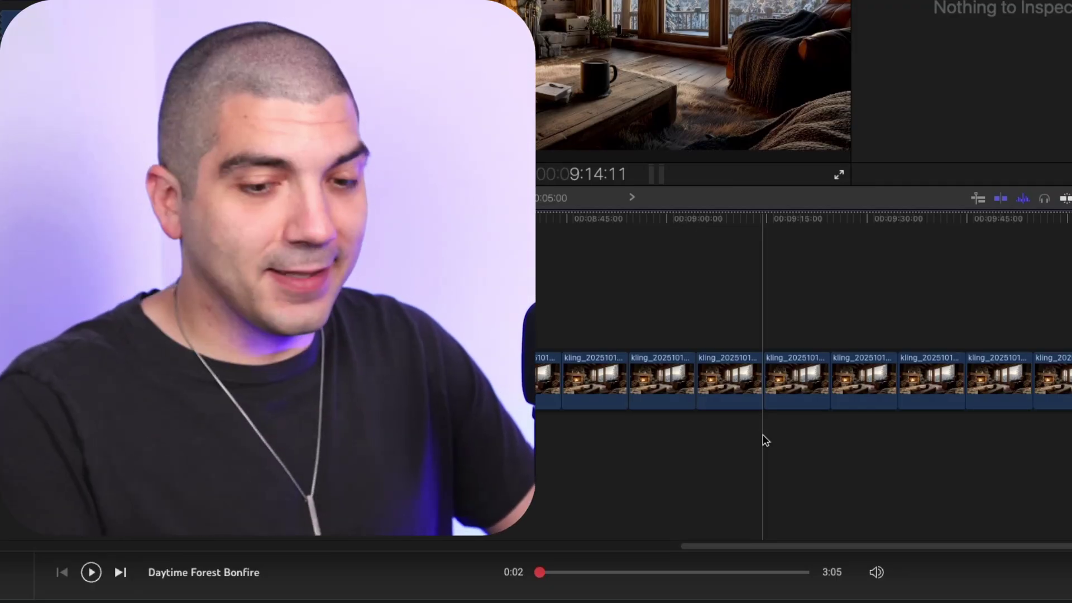
key("super+minus")
key("super+minus")
key("super+minus")
key("super+minus")
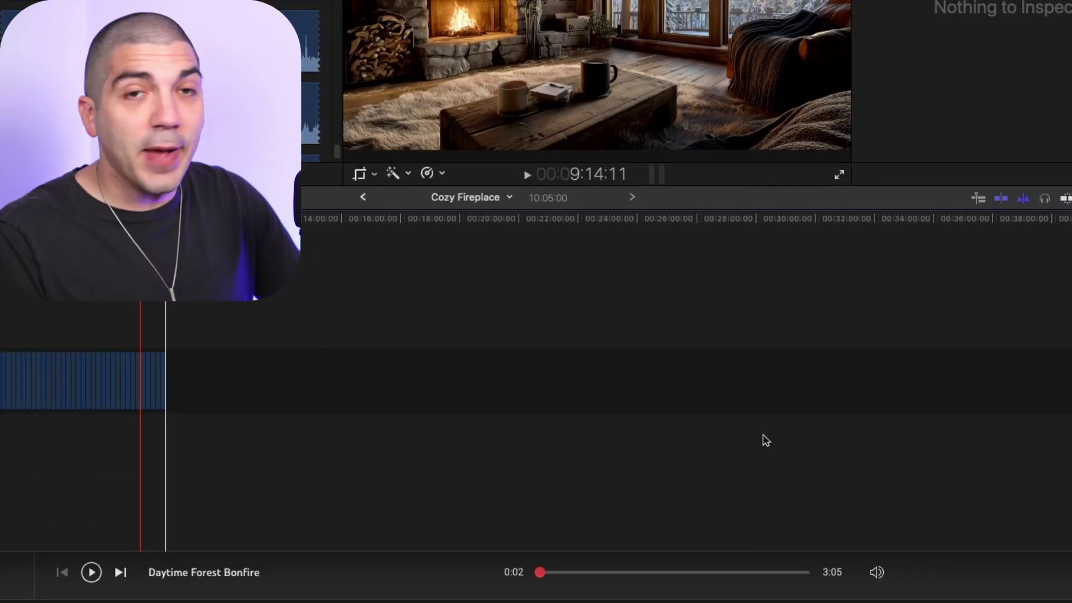
key("super+equal")
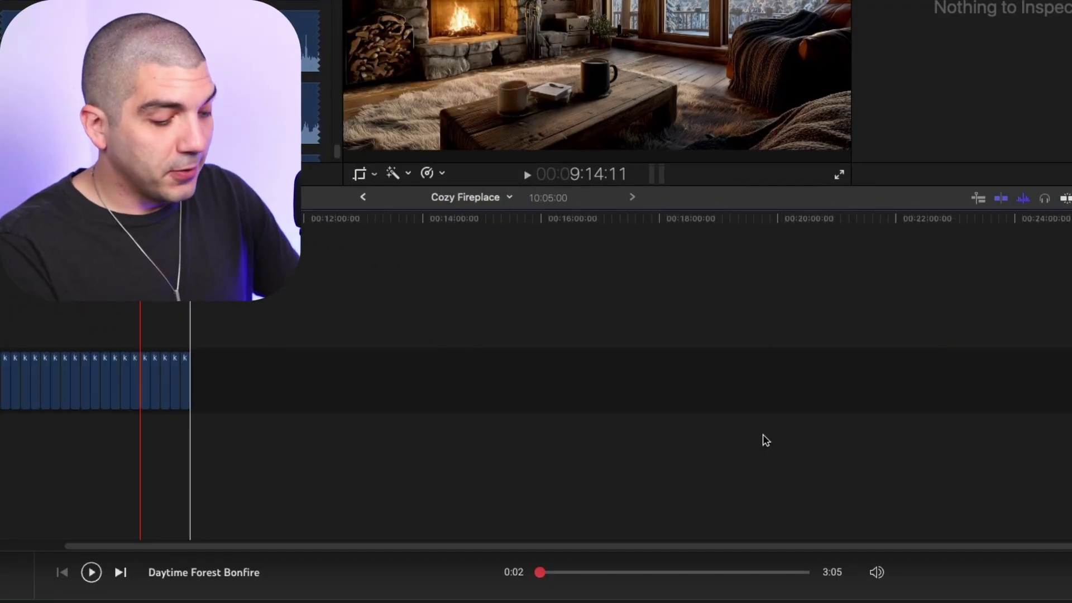
key("super+minus")
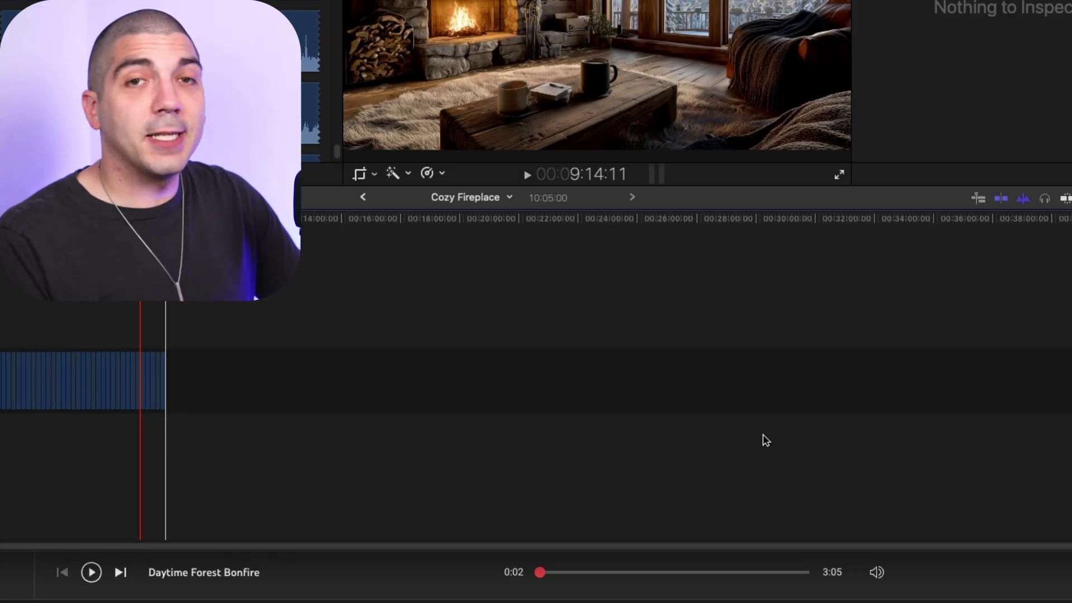
left_click(287, 381)
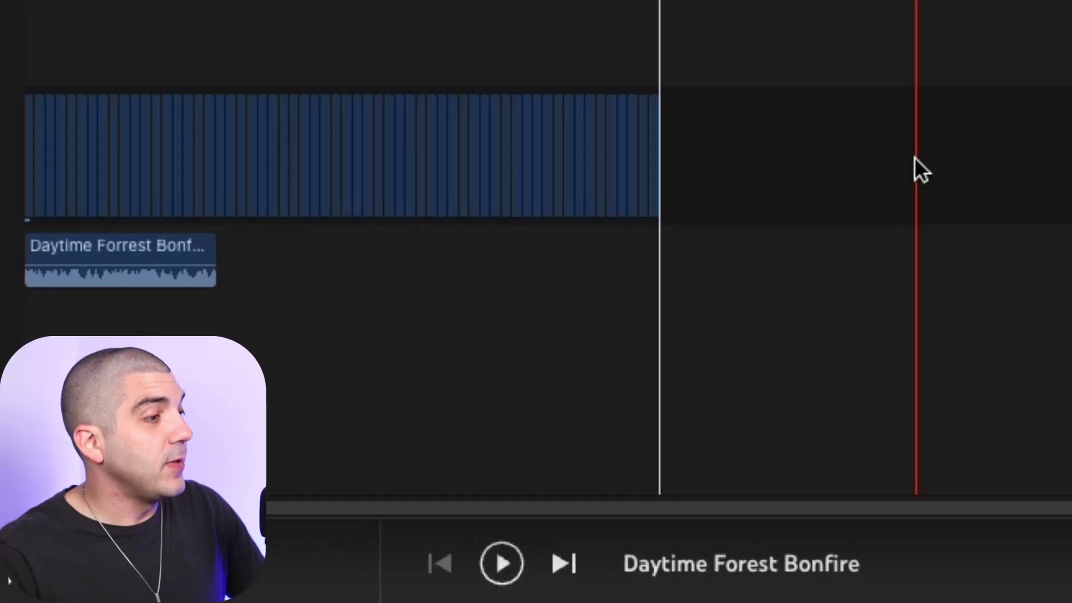
left_click_drag(914, 158, 25, 168)
left_click(384, 20)
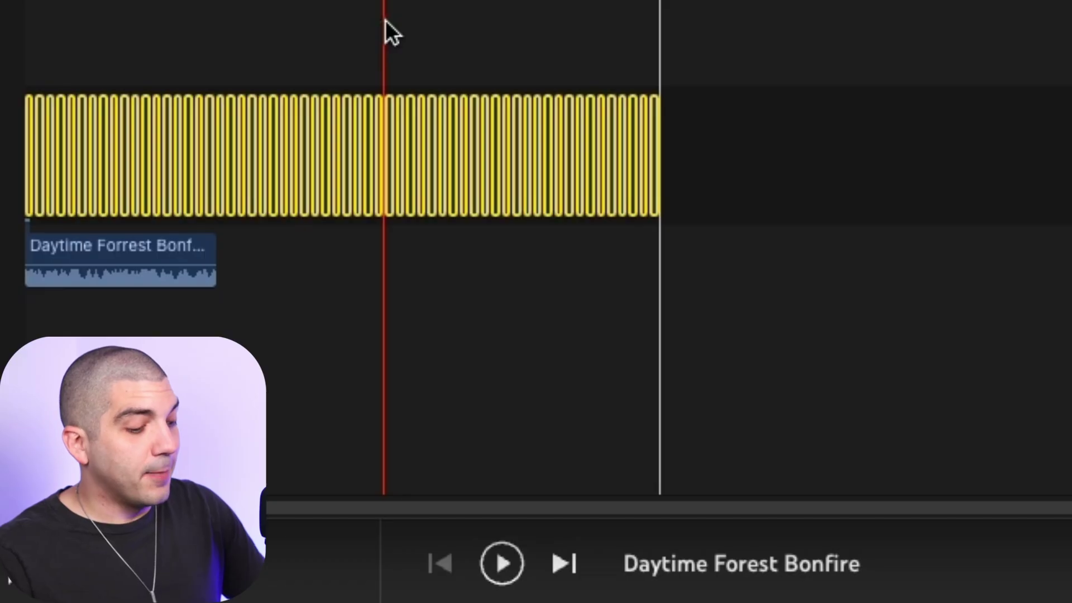
left_click_drag(385, 21, 830, 51)
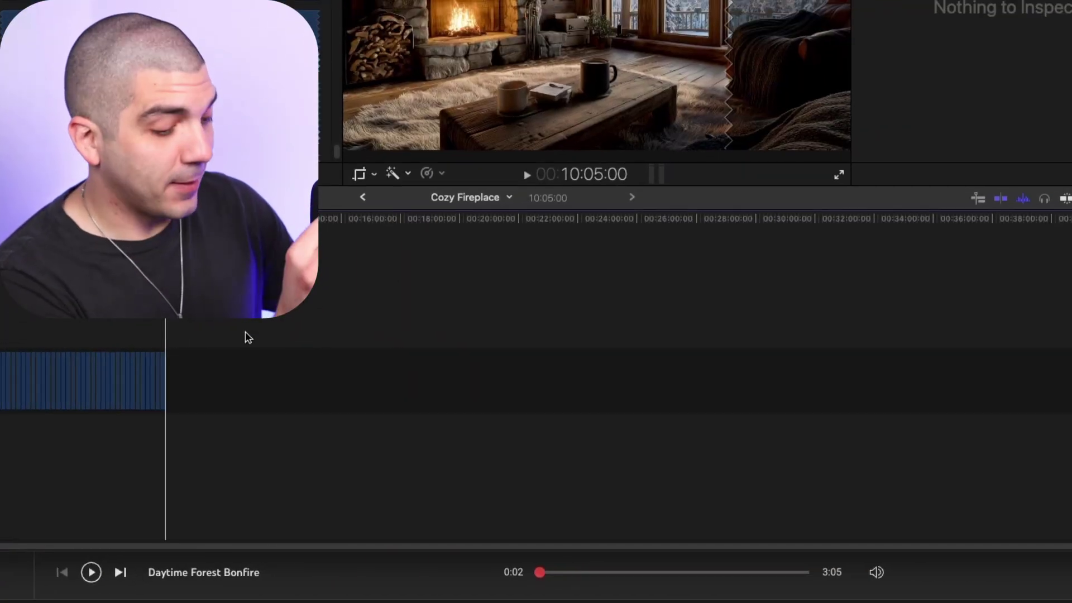
key("super+v")
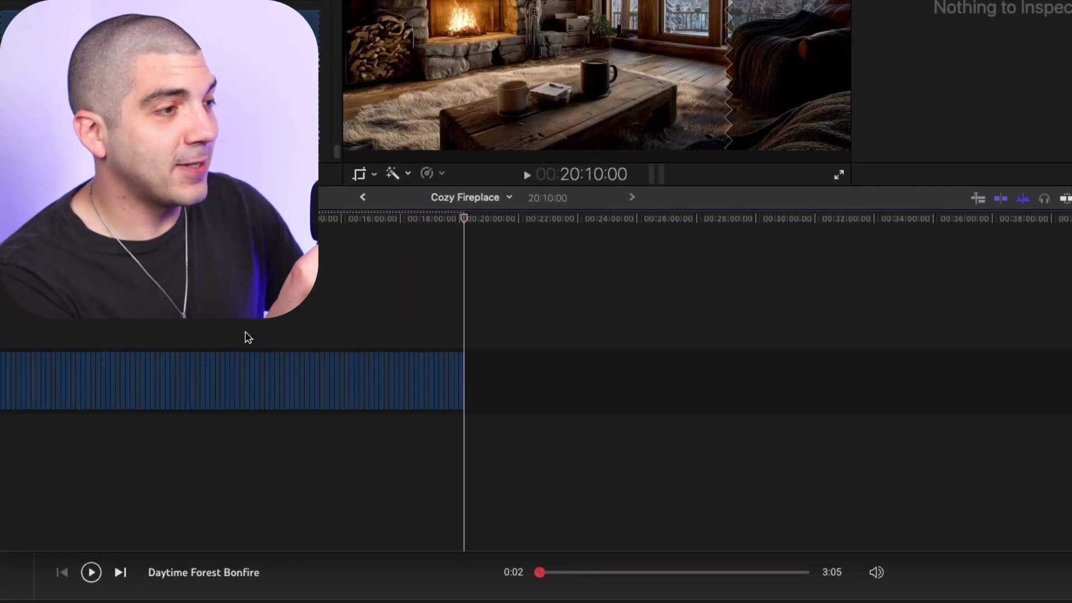
key("super+v")
key("super+v")
key("super+v")
key("super+v")
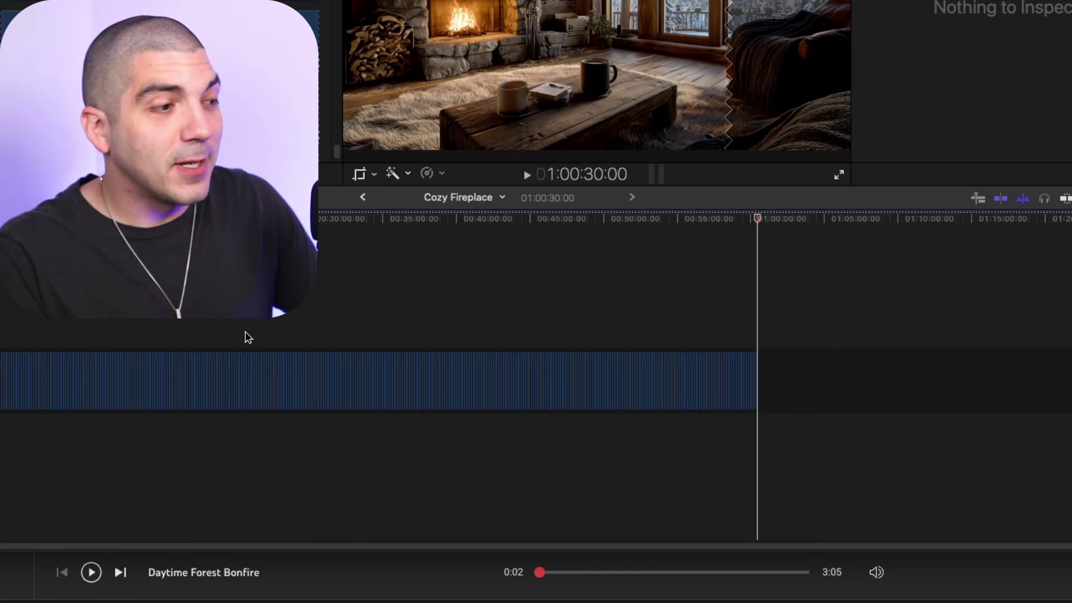
Select and copy the full hour of fireplace clips, and paste it repeatedly at the end until the footage exceeds nine hours
key("super+minus")
key("super+minus")
key("super+minus")
left_click_drag(218, 369, 2, 369)
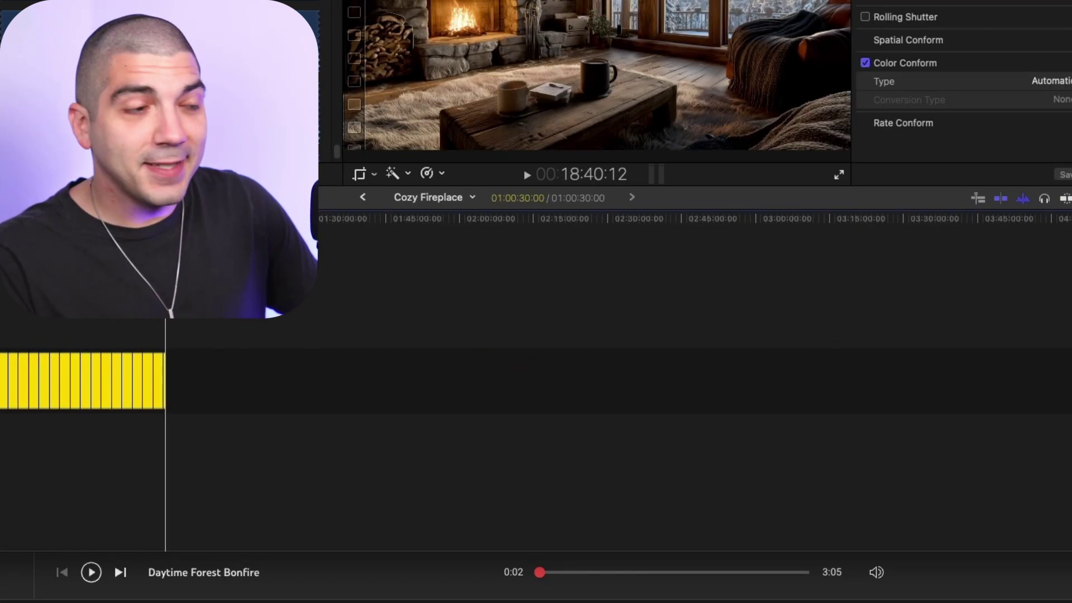
left_click(275, 368)
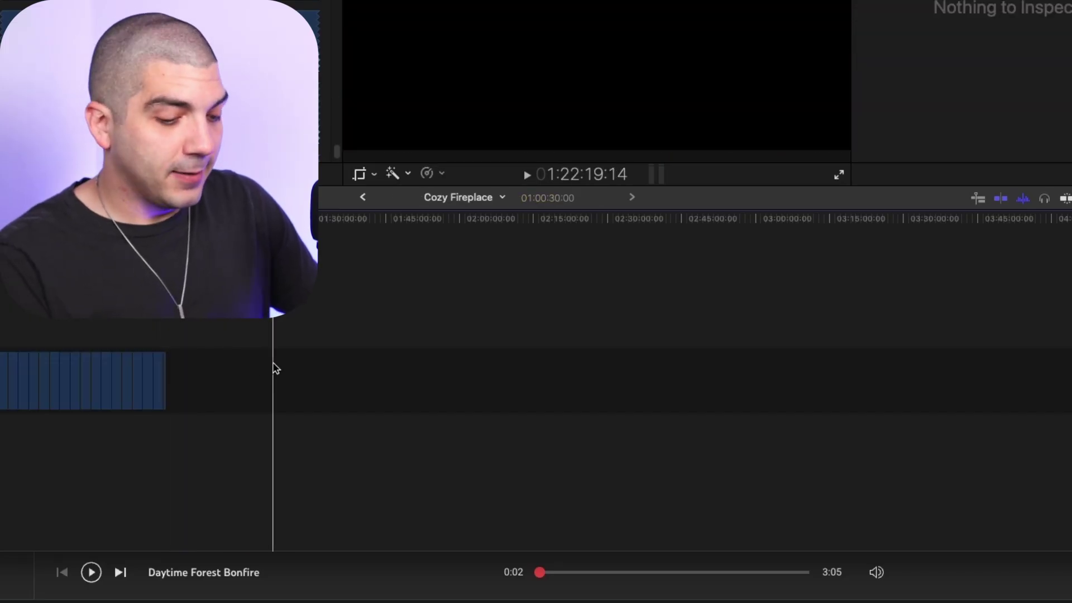
key("End")
key("super+v")
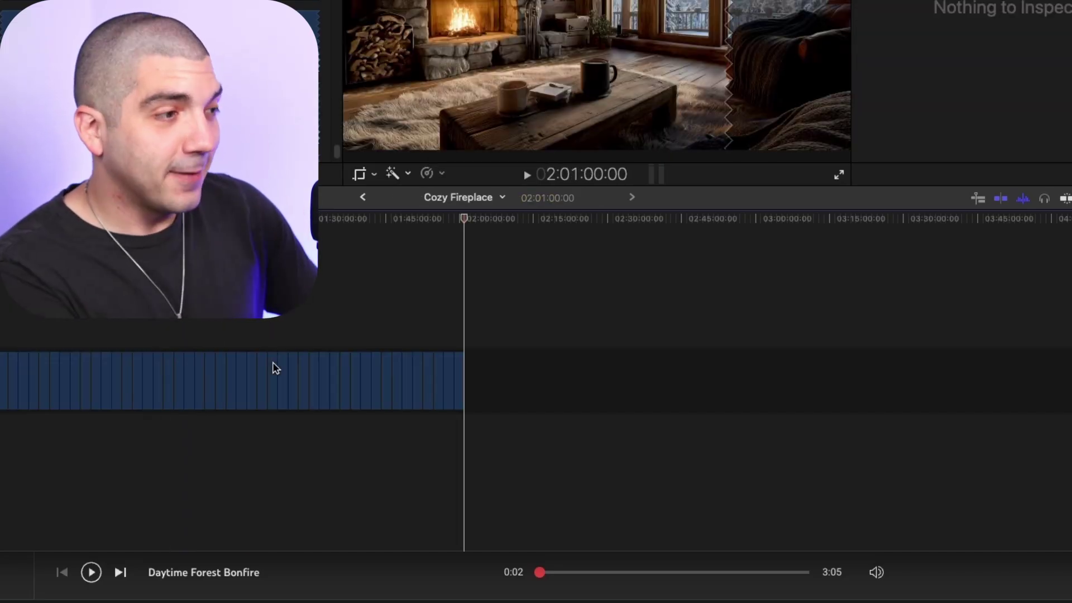
key("super+v")
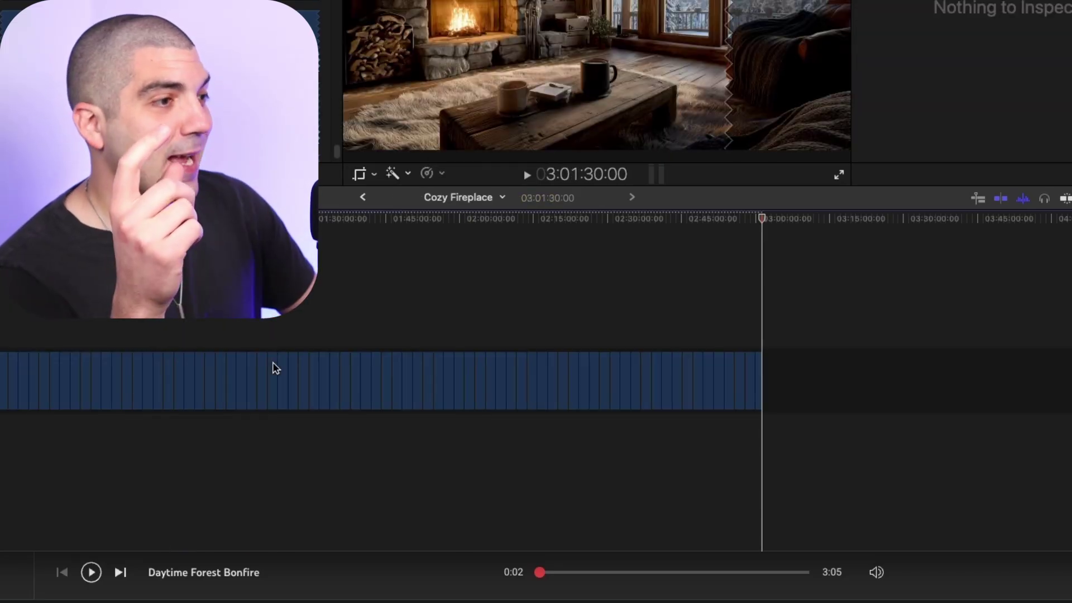
key("super+v")
key("super+v")
key("super+v")
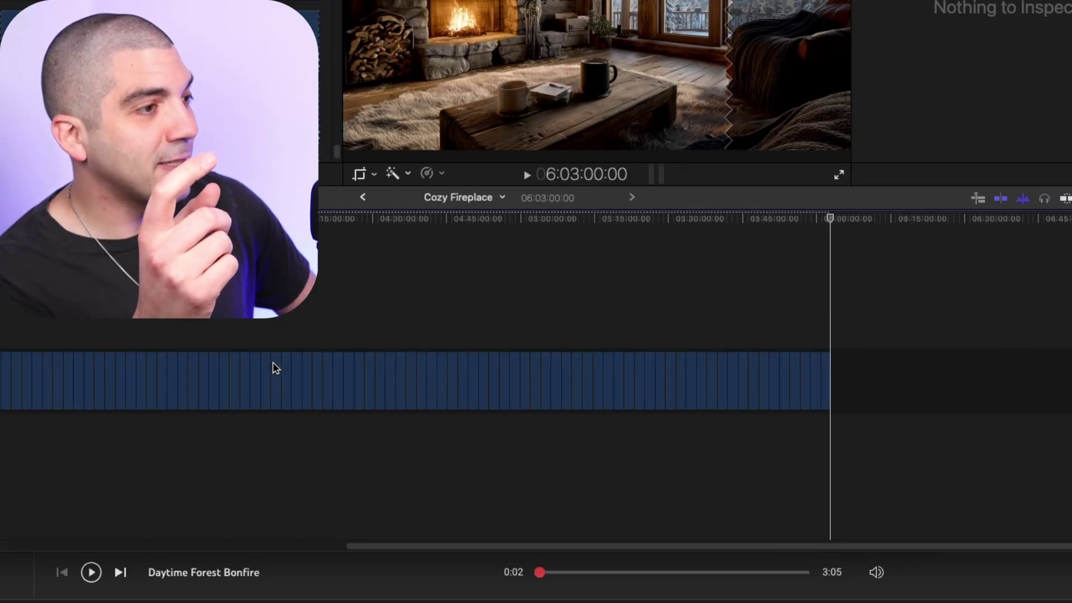
key("super+v")
key("super+v")
key("super+v")
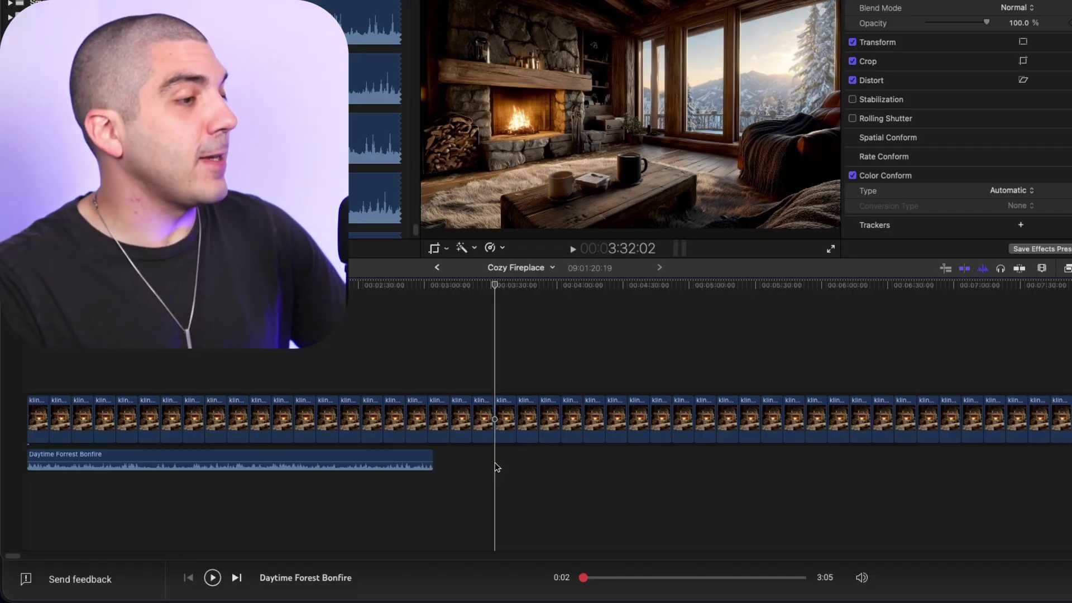
Copy the Daytime Forrest Bonfire audio clip, paste it directly at its end at 3:04:01, and check the join
left_click(406, 460)
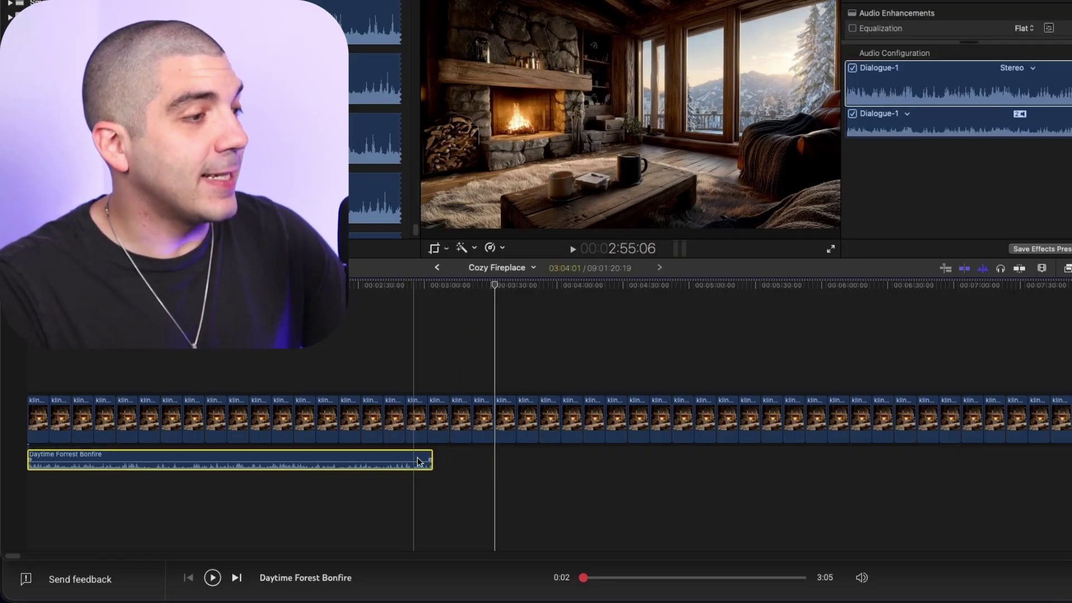
scroll(450, 464, "up", 5)
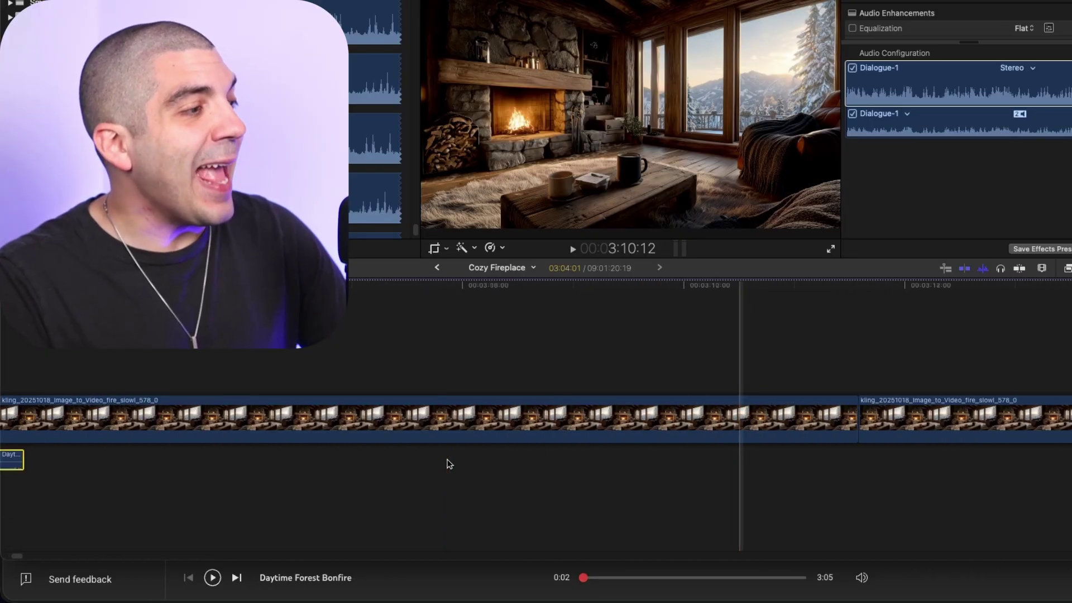
left_click(615, 368)
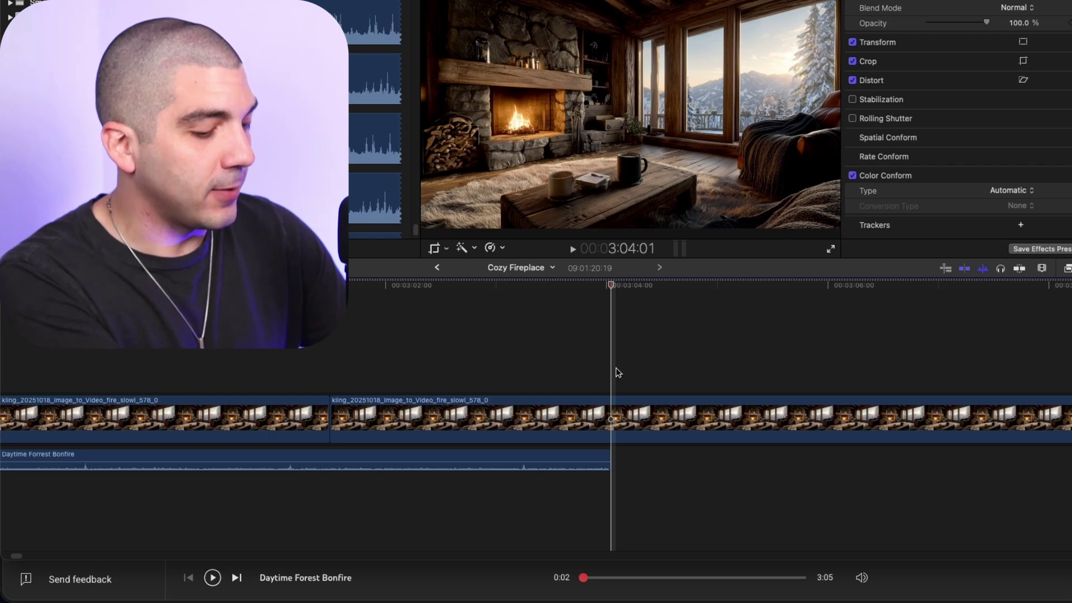
key("super+v")
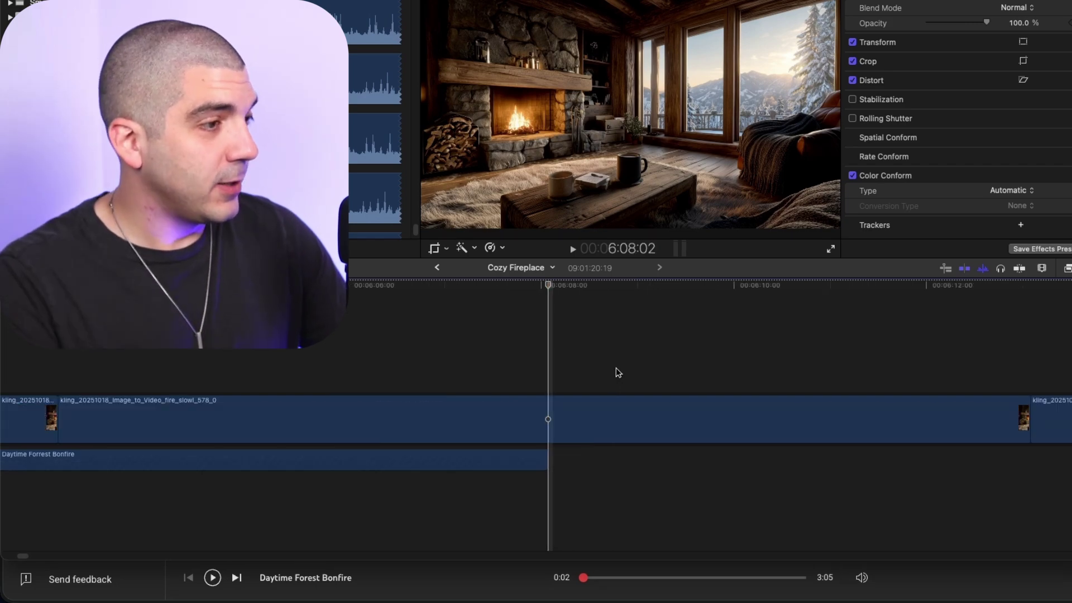
scroll(616, 367, "down", 5)
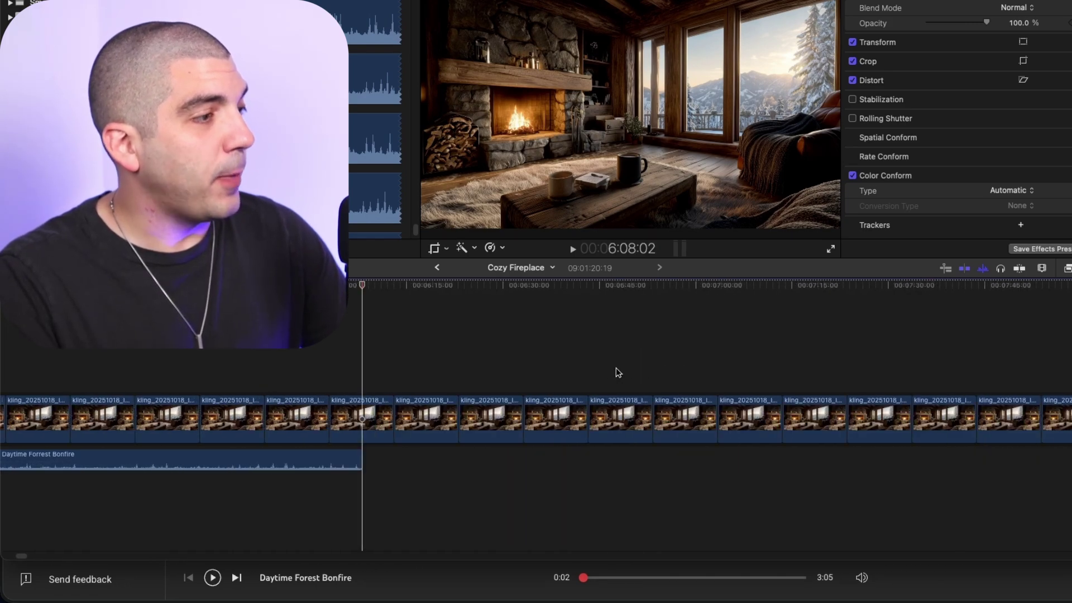
scroll(611, 373, "left", 15)
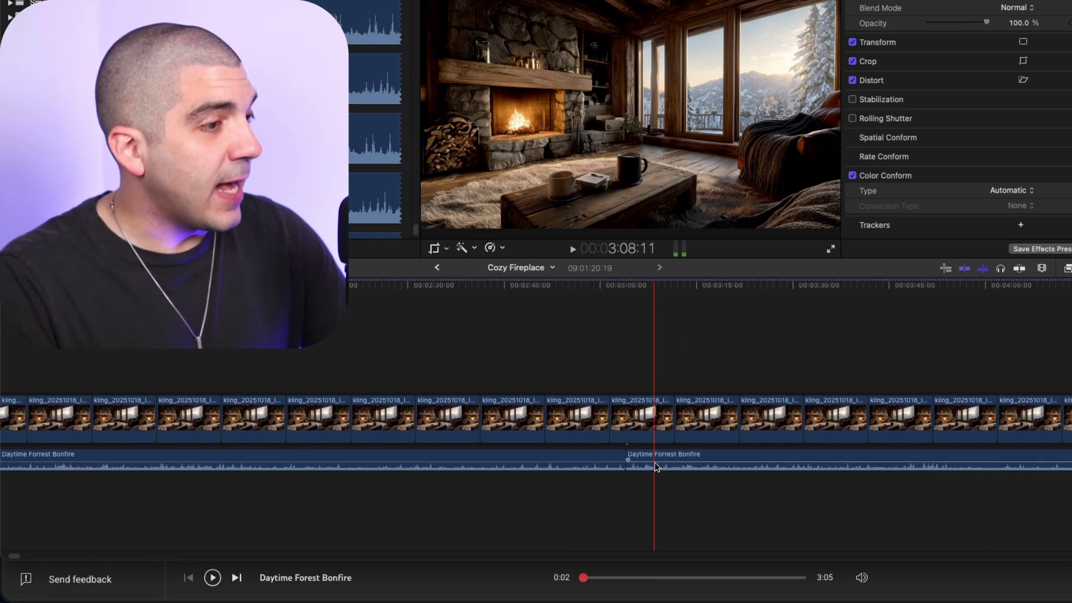
scroll(632, 473, "up", 5)
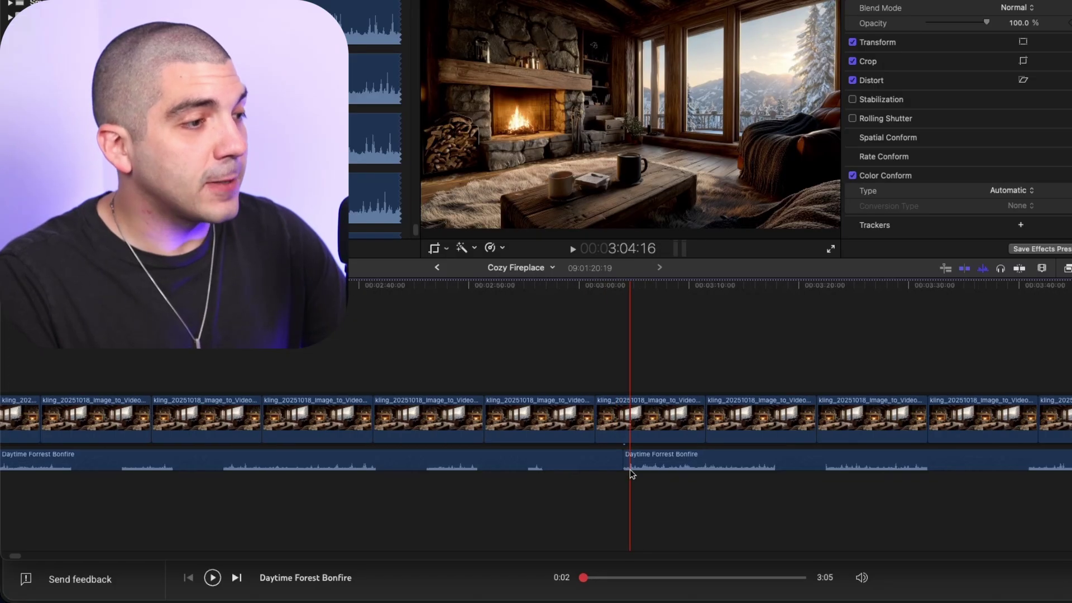
Select and copy both bonfire audio clips, and paste them end to end from 6:08:02 until the audio reaches 1:07:28:22
scroll(618, 475, "down", 10)
left_click_drag(505, 472, 183, 471)
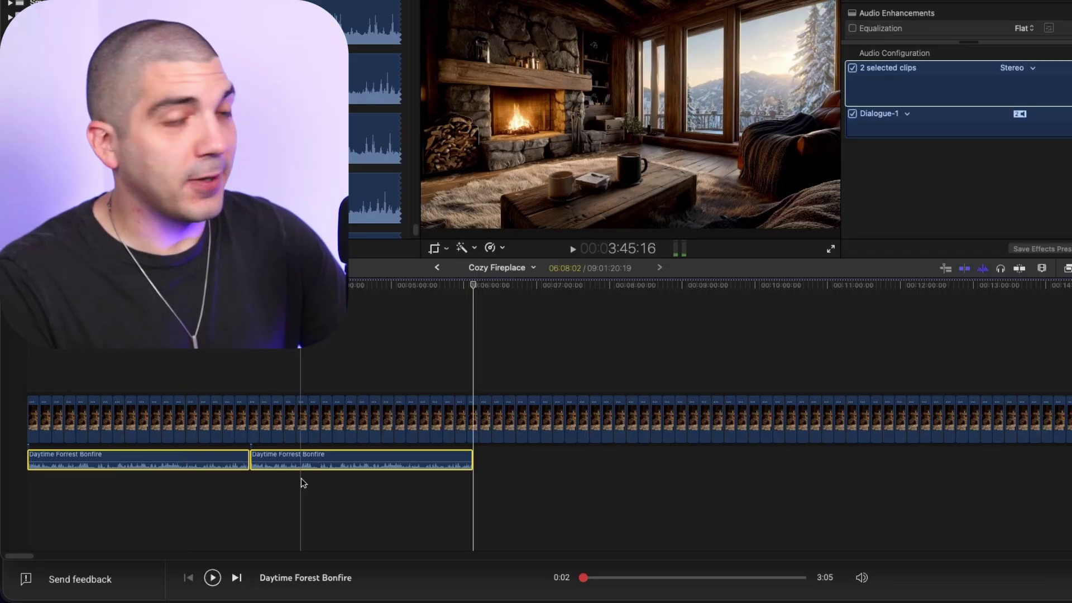
scroll(485, 465, "up", 8)
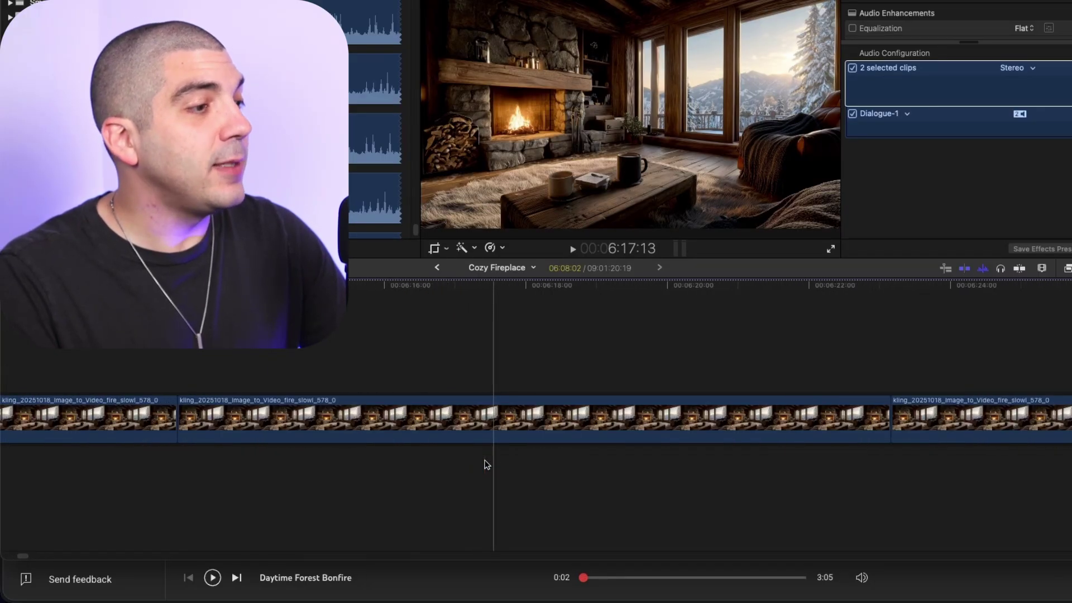
left_click(614, 462)
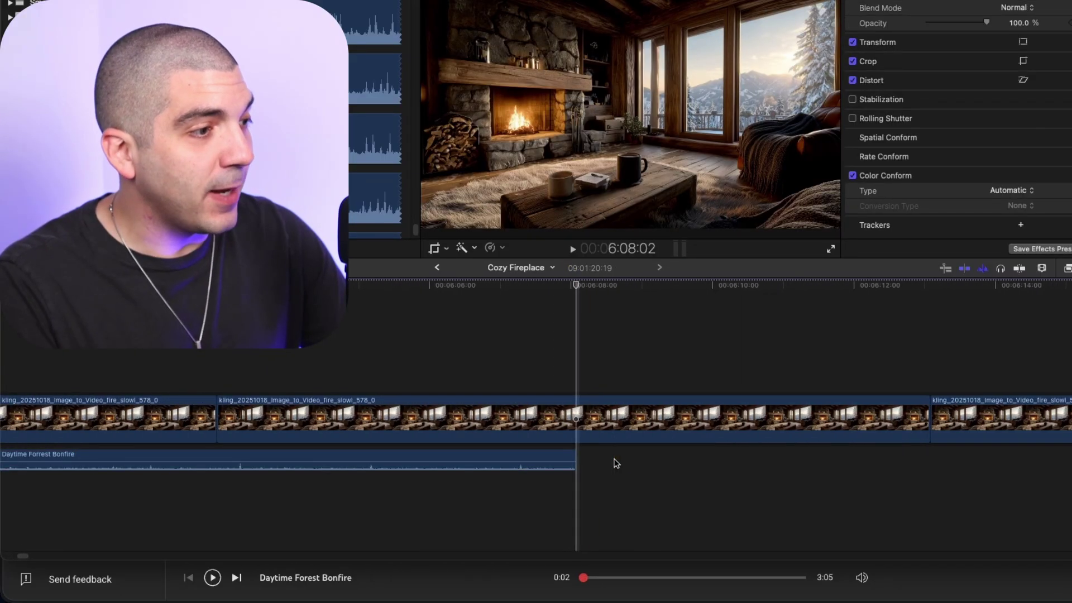
scroll(615, 462, "up", 3)
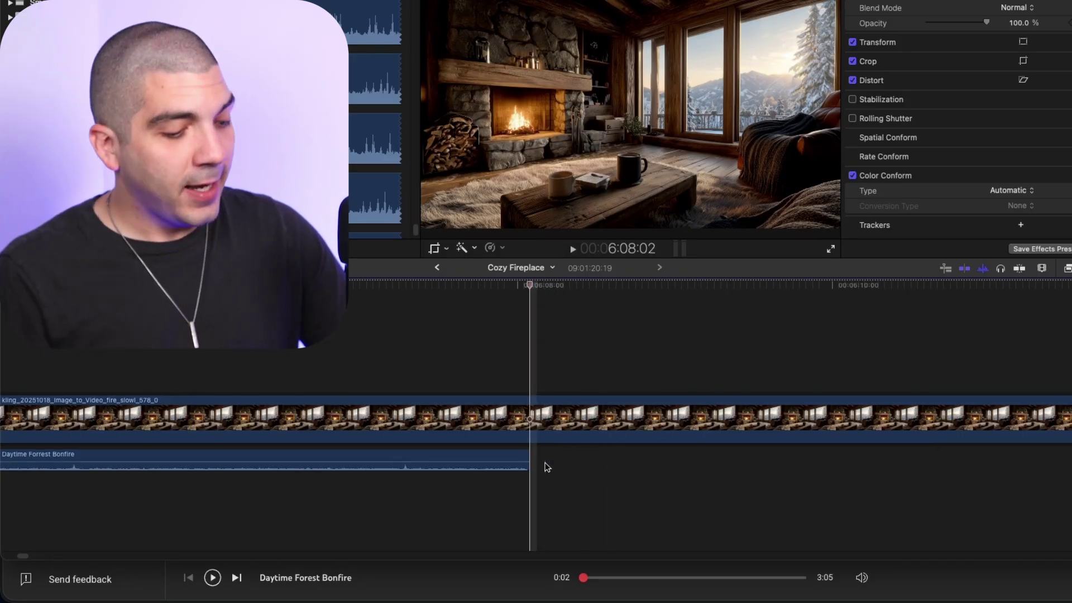
key("super+v")
key("super+v")
key("super+v")
key("super+v")
key("super+v")
key("super+v")
key("super+v")
key("super+v")
key("super+v")
key("super+v")
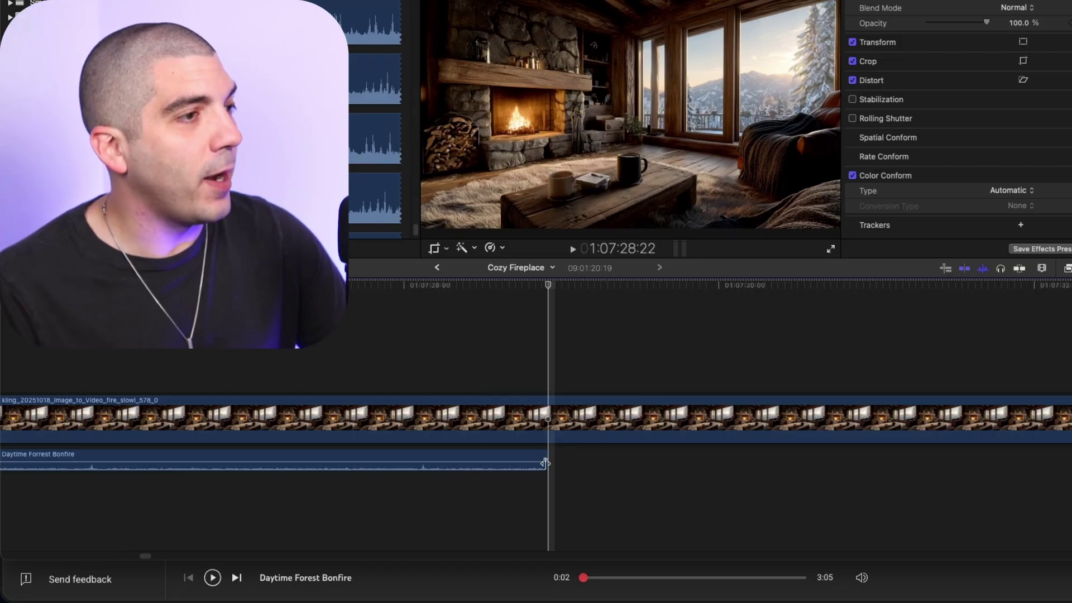
Select and copy all the Daytime Forrest Bonfire audio clips in the timeline
key("super+minus")
key("super+minus")
key("super+minus")
key("super+minus")
key("super+minus")
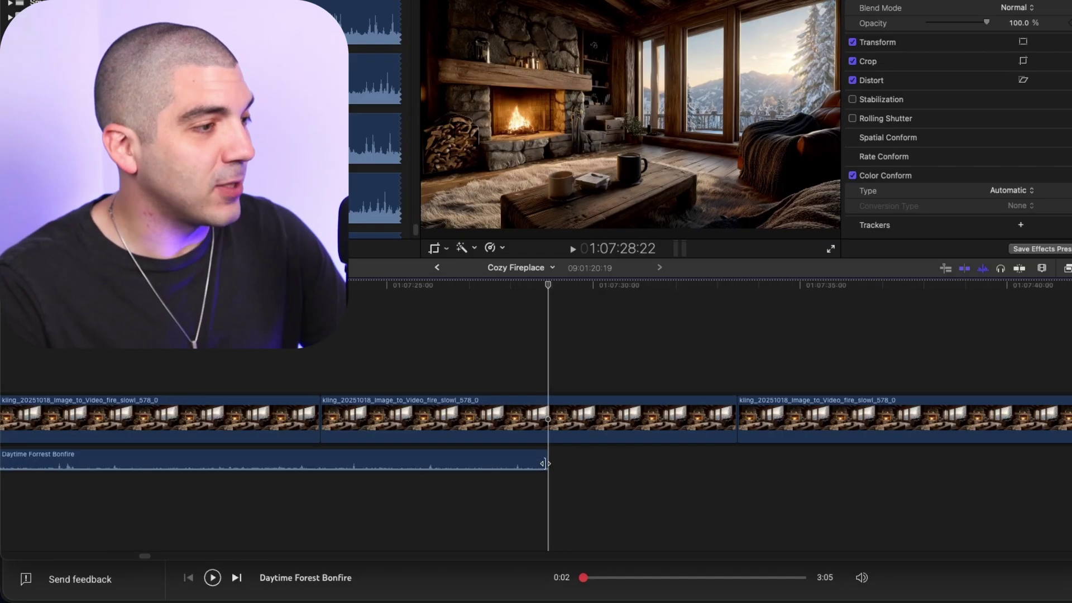
key("super+minus")
key("super+minus")
key("super+minus")
key("super+minus")
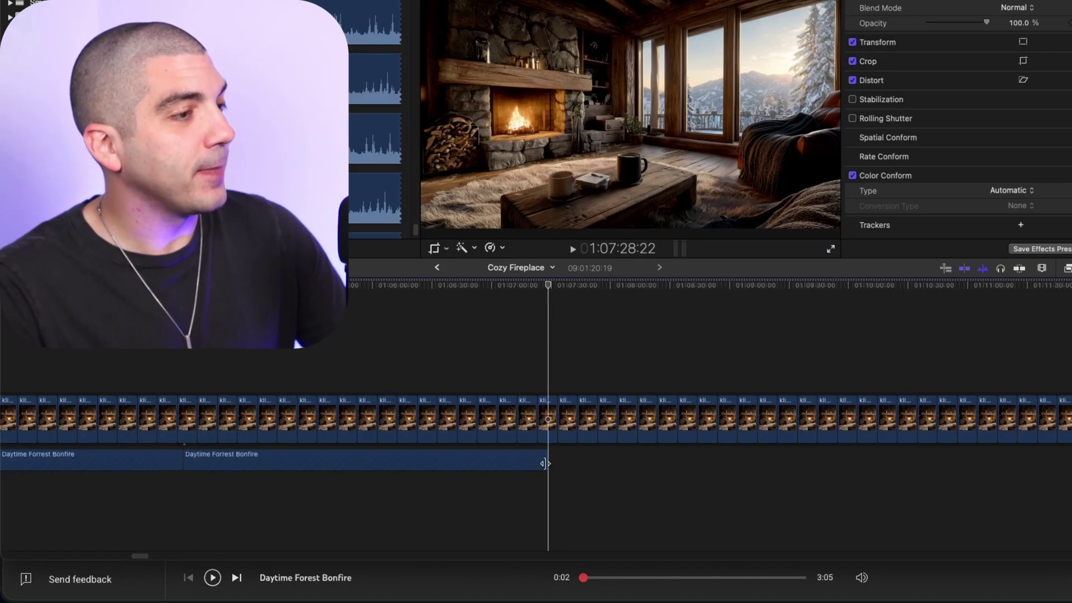
key("super+minus")
key("super+minus")
key("super+minus")
key("super+minus")
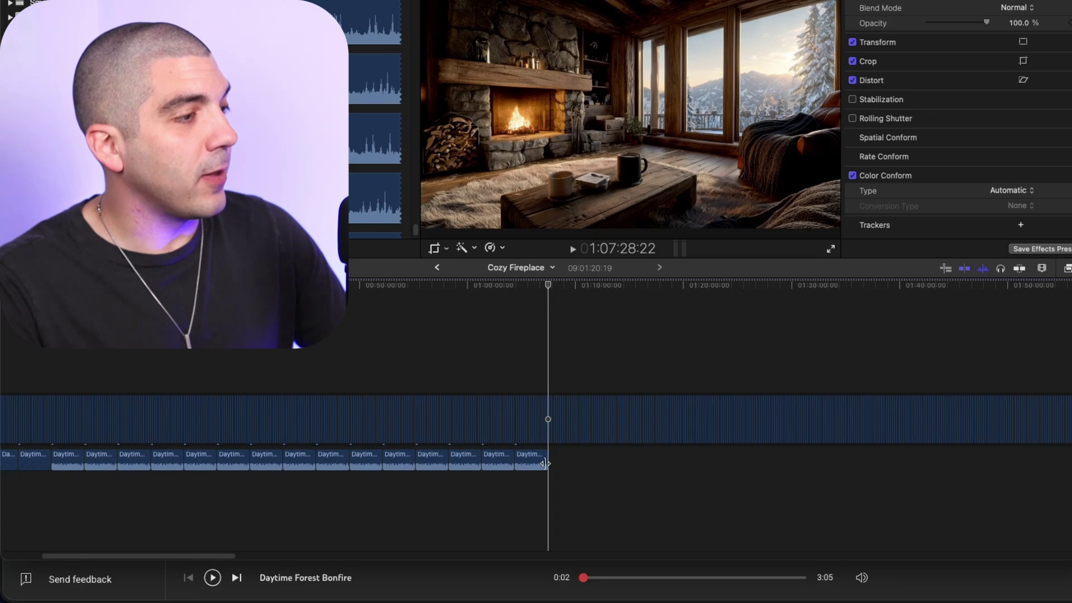
key("super+minus")
left_click_drag(144, 459, 3, 472)
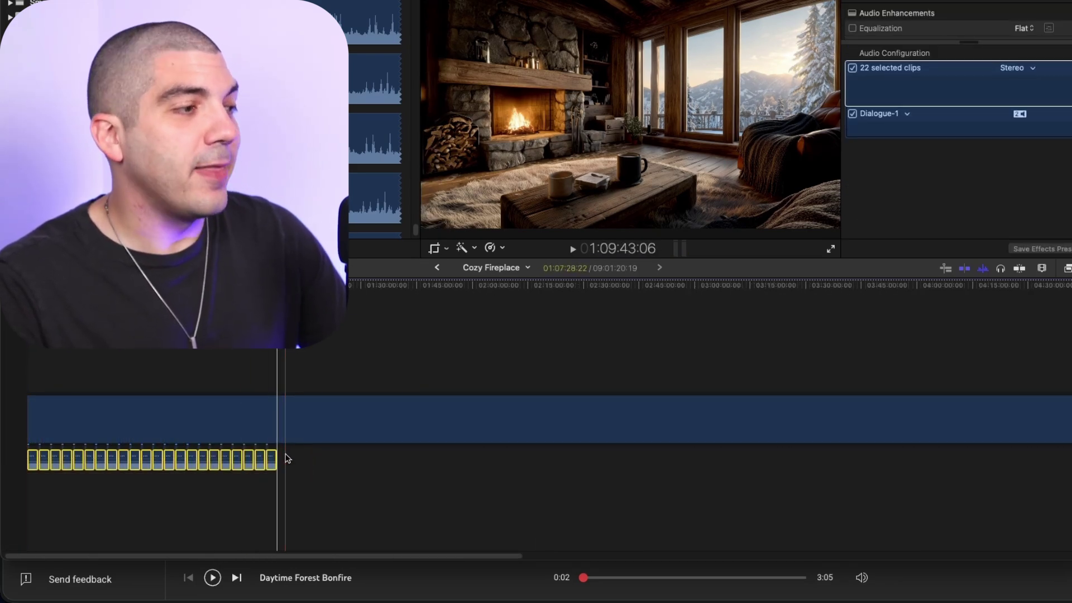
Paste the copied bonfire audio block repeatedly from 1:07:28:22 until the audio extends past the end of the fireplace footage
scroll(288, 459, "up", 5)
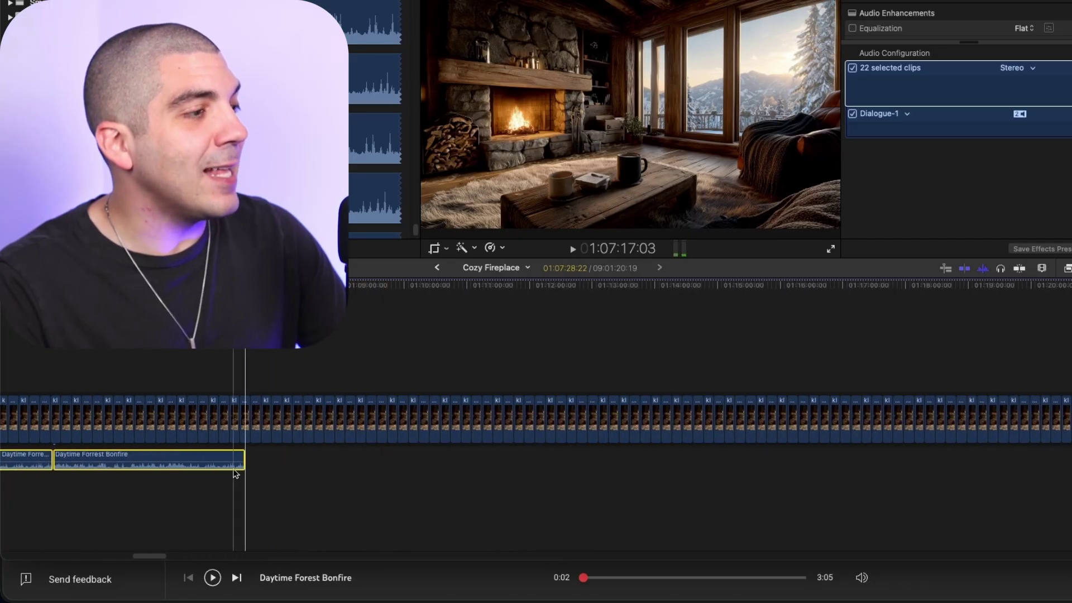
scroll(237, 468, "up", 5)
left_click(607, 510)
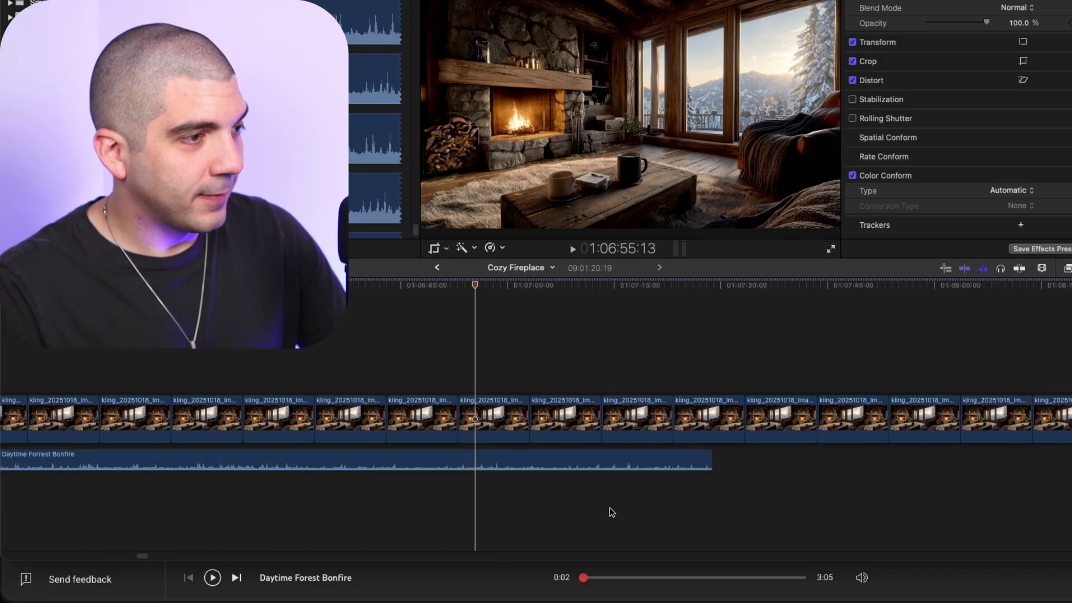
left_click(702, 480)
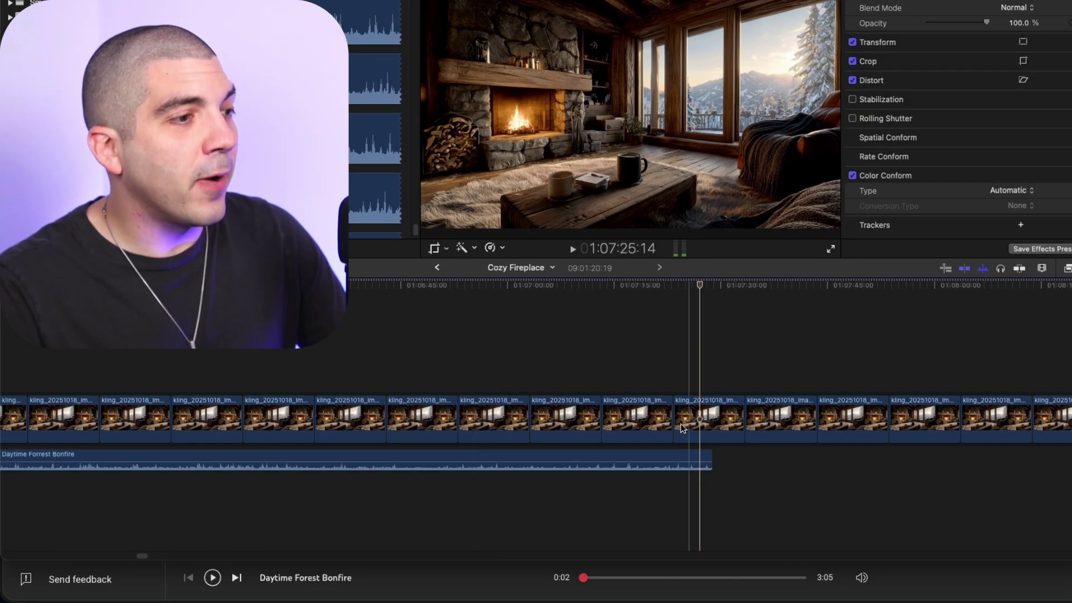
scroll(701, 481, "up", 2)
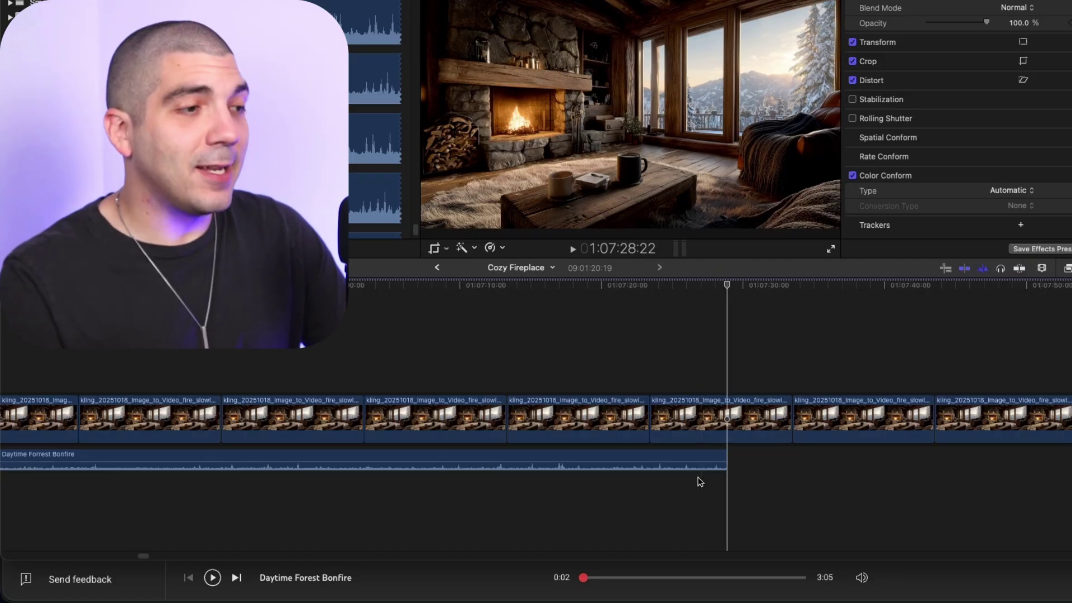
key("super+v")
key("super+v")
key("super+v")
key("super+v")
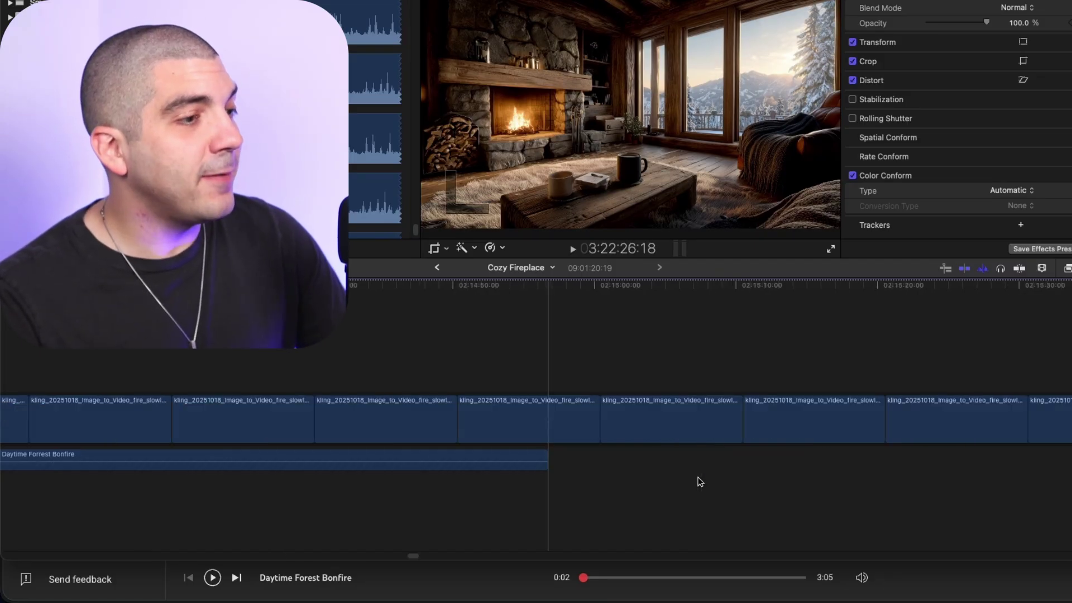
key("super+v")
key("super+v")
key("super+v")
key("super+v")
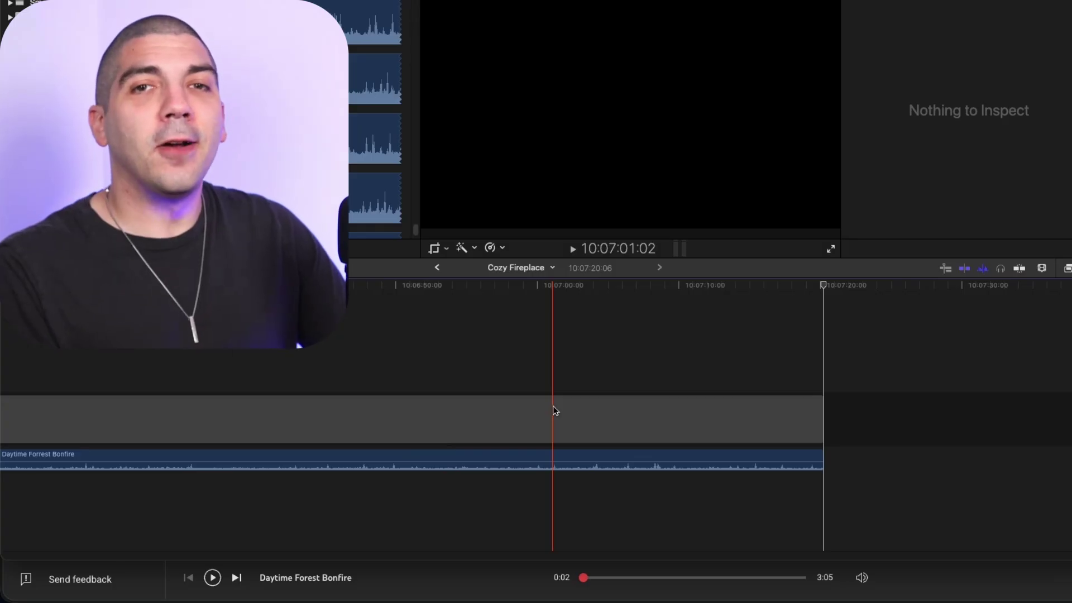
Cut both the fireplace video and the bonfire audio at 9:01:03:22, just before the end of the footage
key("super+minus")
key("super+minus")
key("super+minus")
key("super+minus")
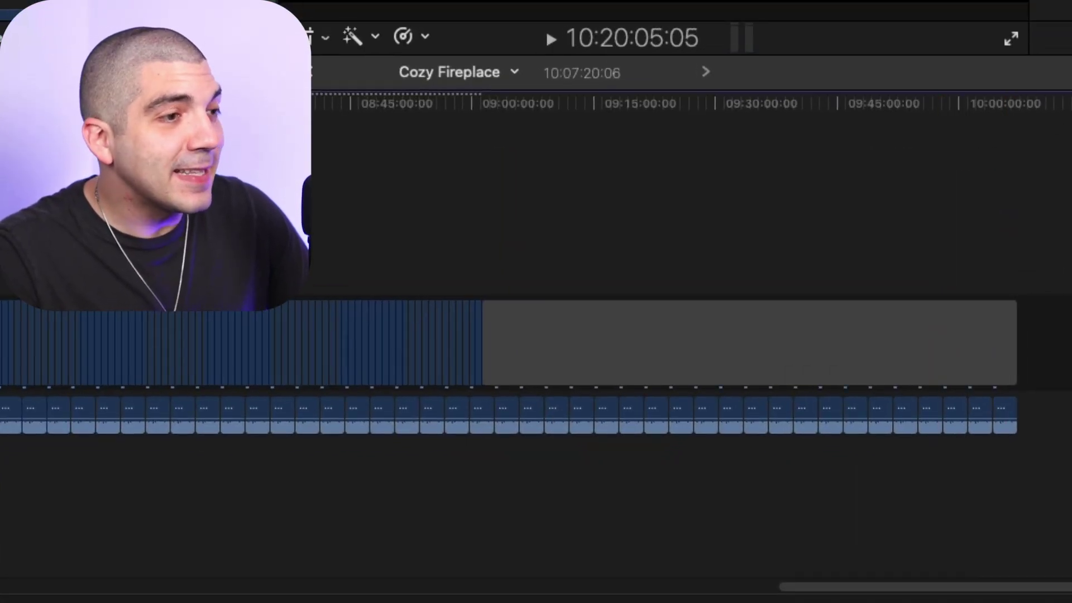
left_click_drag(1012, 110, 488, 116)
key("super+equal")
key("super+equal")
key("super+equal")
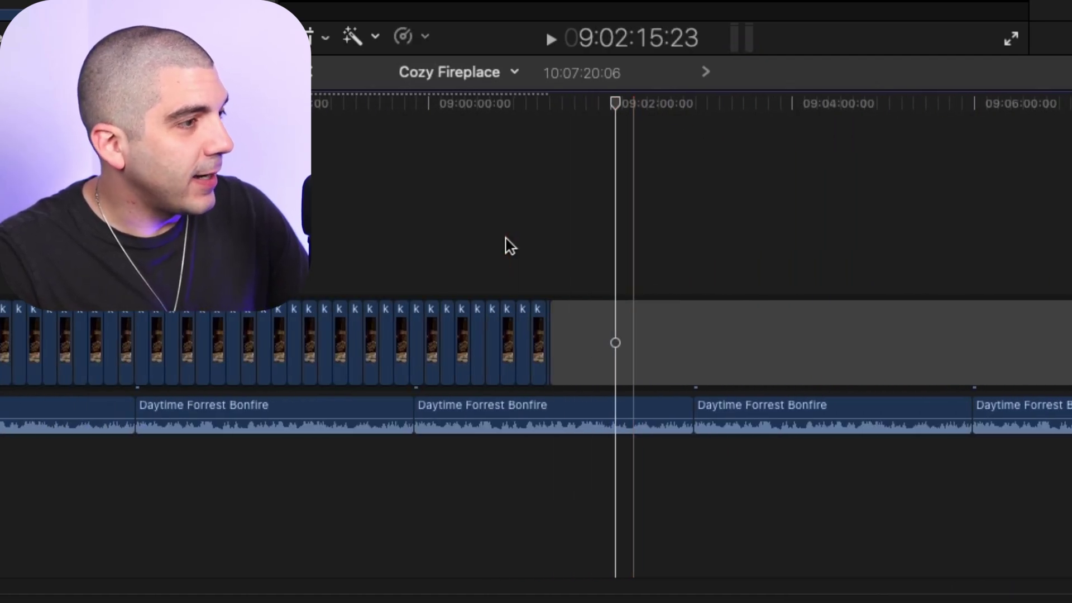
key("super+equal")
scroll(559, 235, "left", 10)
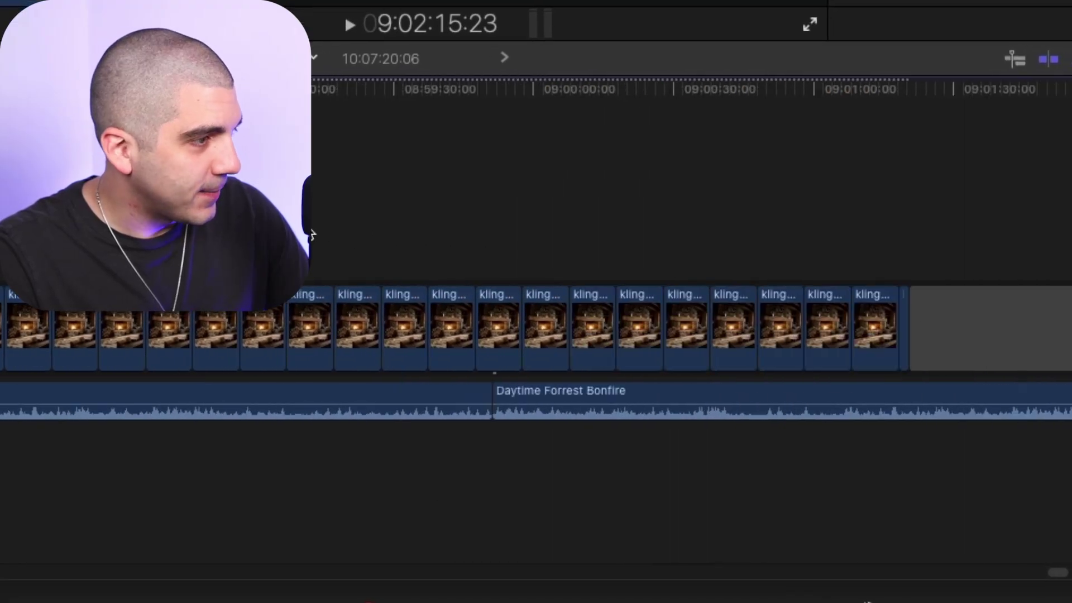
key("super+equal")
key("super+equal")
key("super+equal")
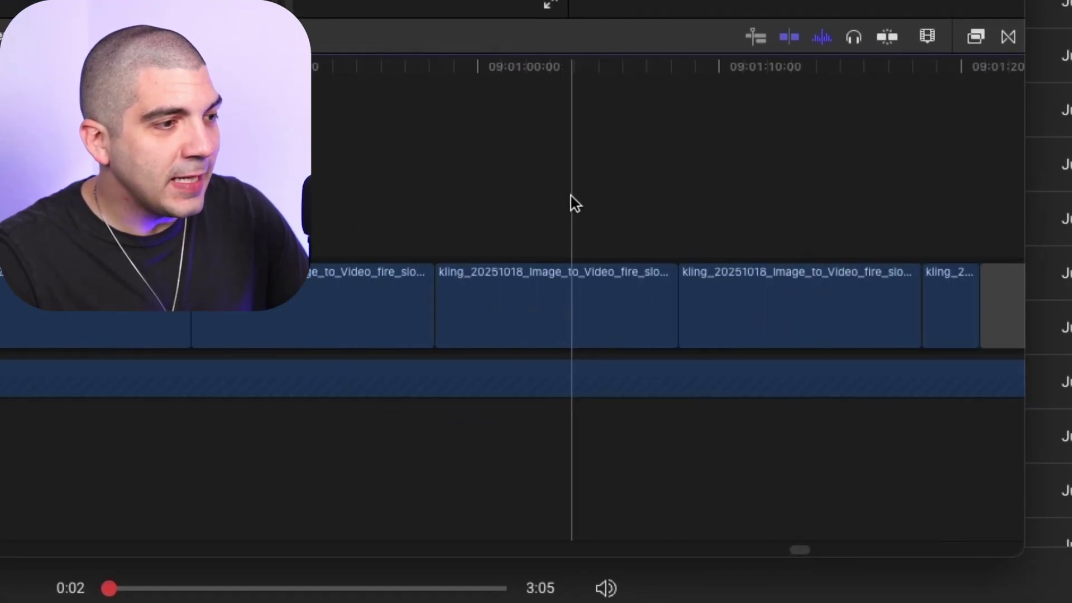
key("super+equal")
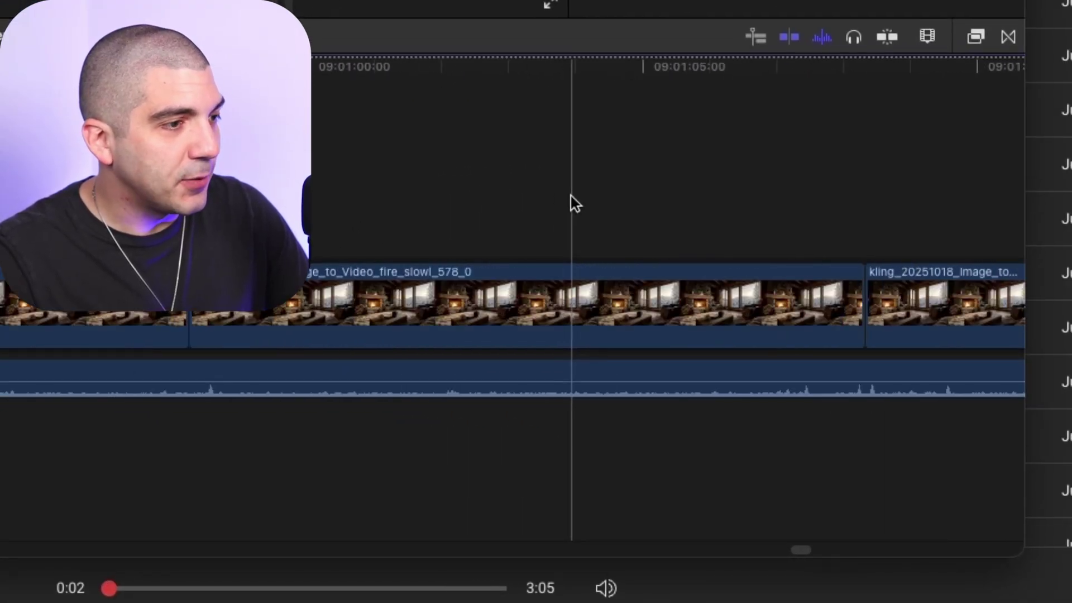
left_click(570, 195)
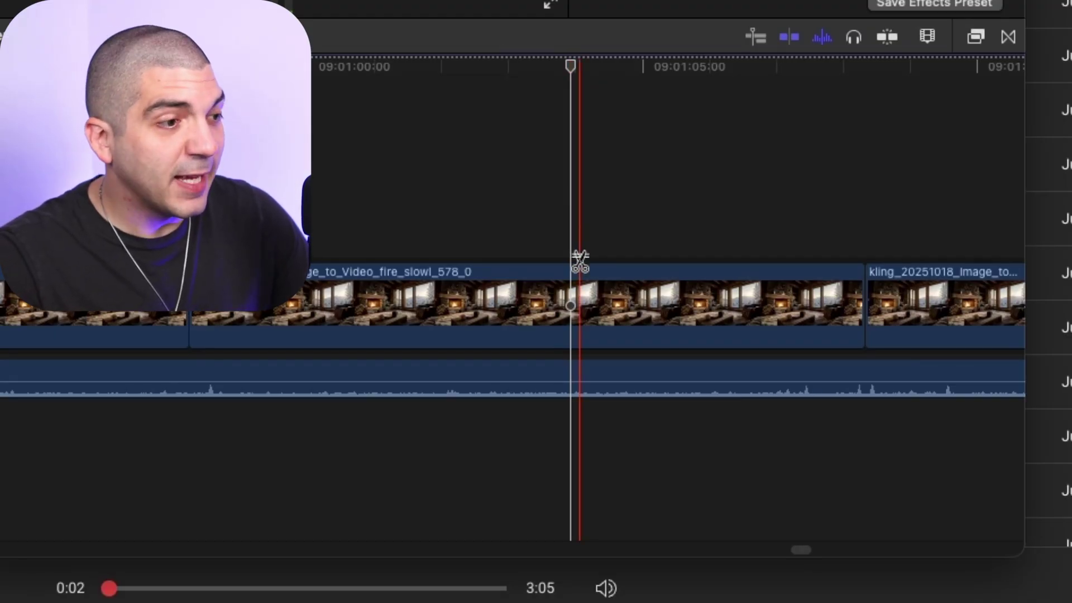
left_click(570, 338)
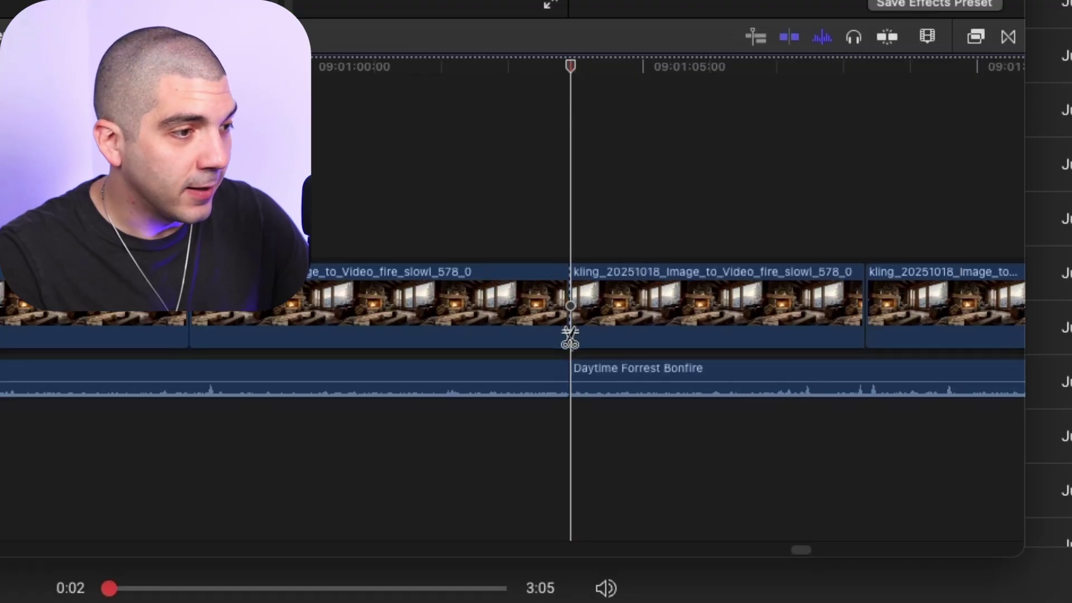
Select all video, gap and audio clips after the cut at 9:01:03:22 and delete them
key("a")
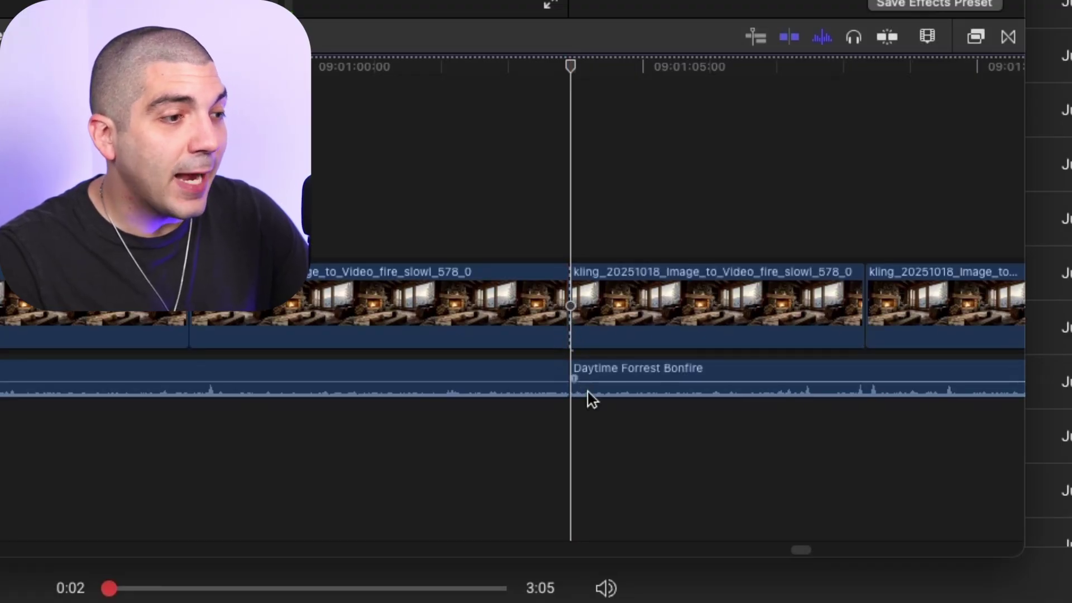
left_click(572, 350)
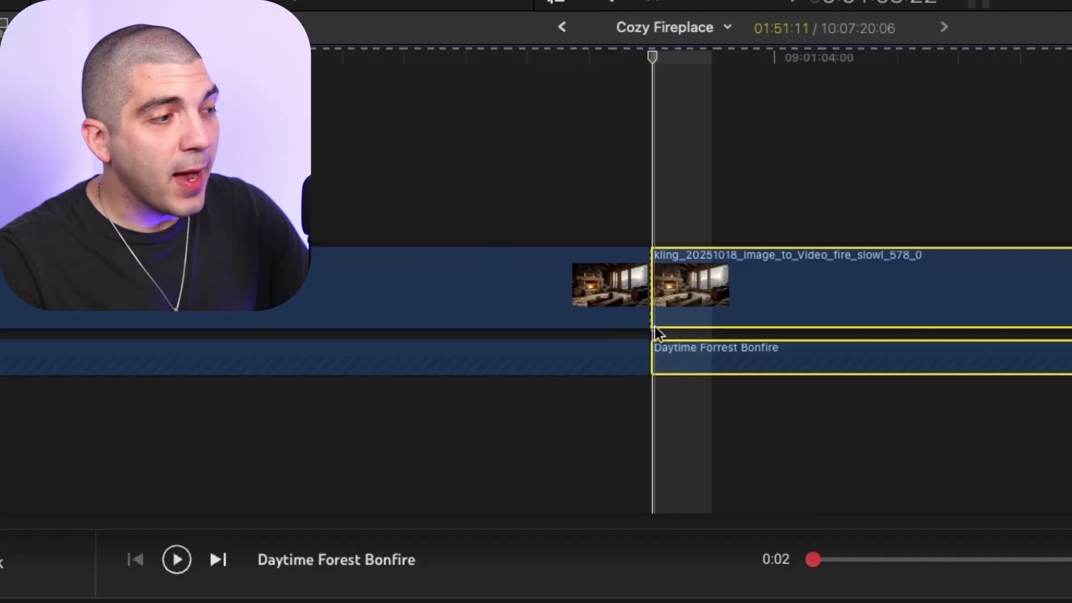
key("super+minus")
key("super+minus")
key("super+minus")
key("super+minus")
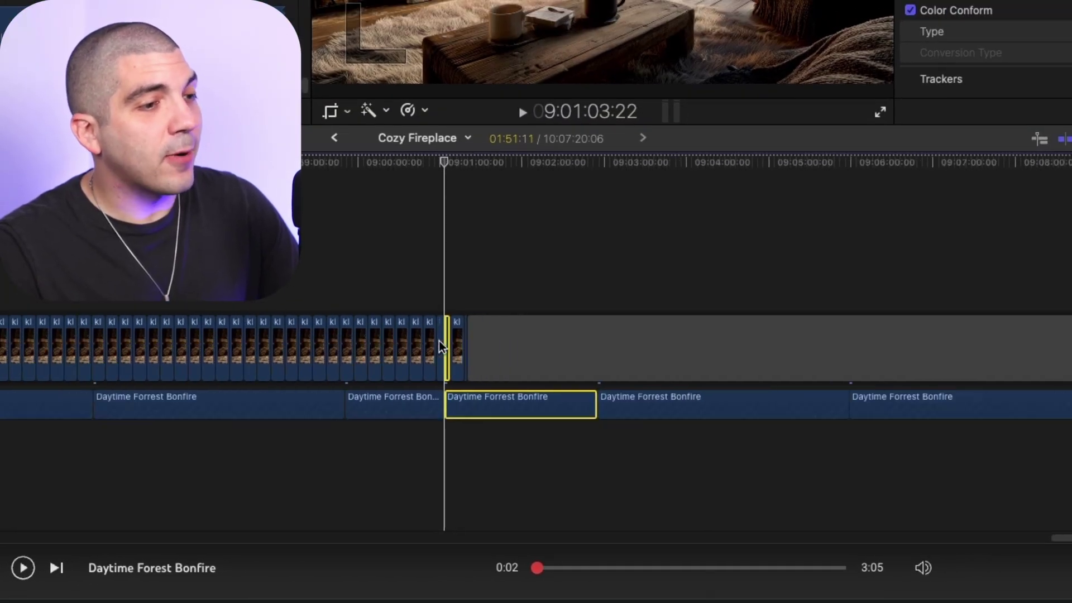
key("super+minus")
key("super+minus")
key("super+minus")
key("super+minus")
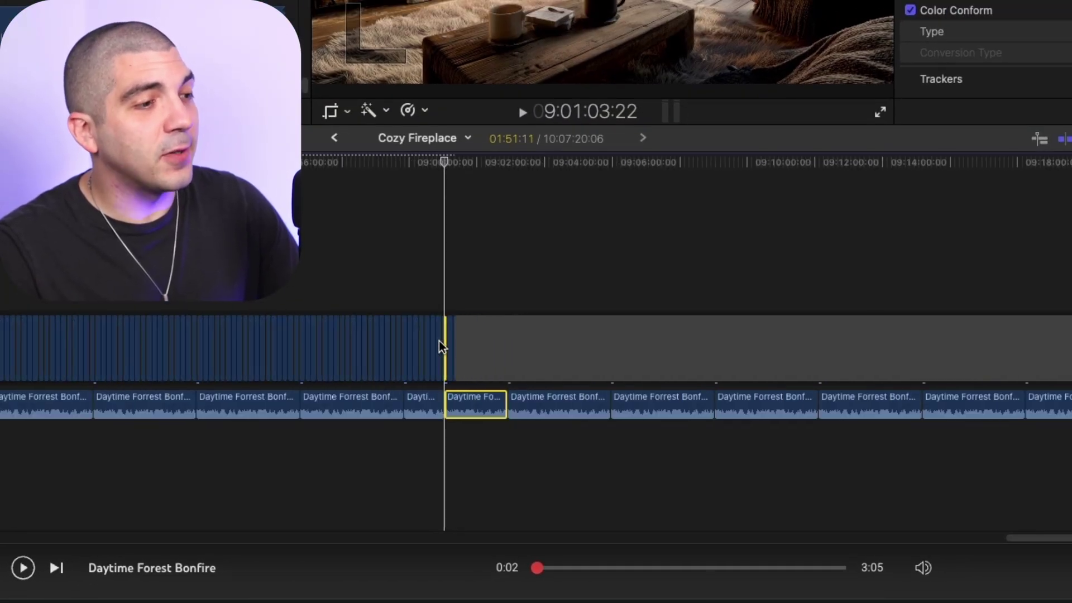
key("super+minus")
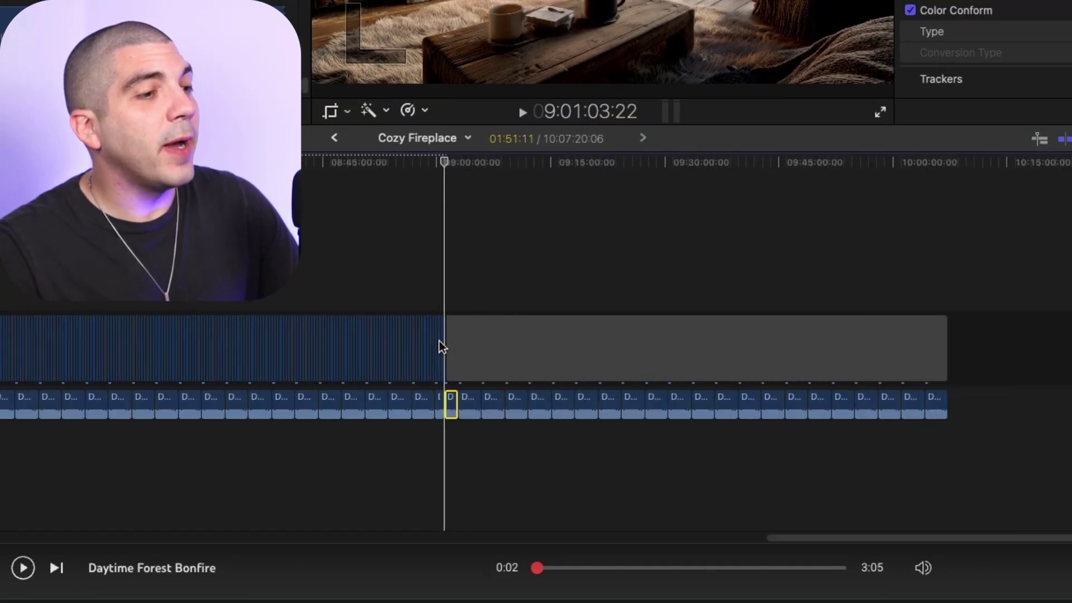
left_click(940, 398, "shift")
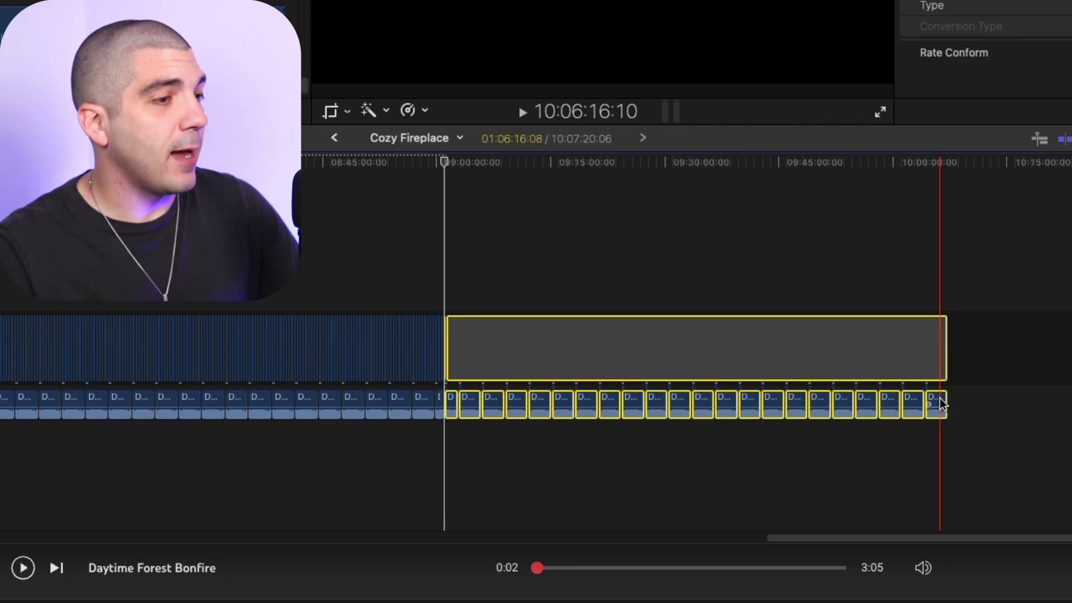
key("Delete")
Examine the trimmed end of the timeline to check whether video and audio finish together, and play around that point
key("super+equal")
key("super+equal")
key("super+equal")
key("super+equal")
scroll(548, 481, "left", 5)
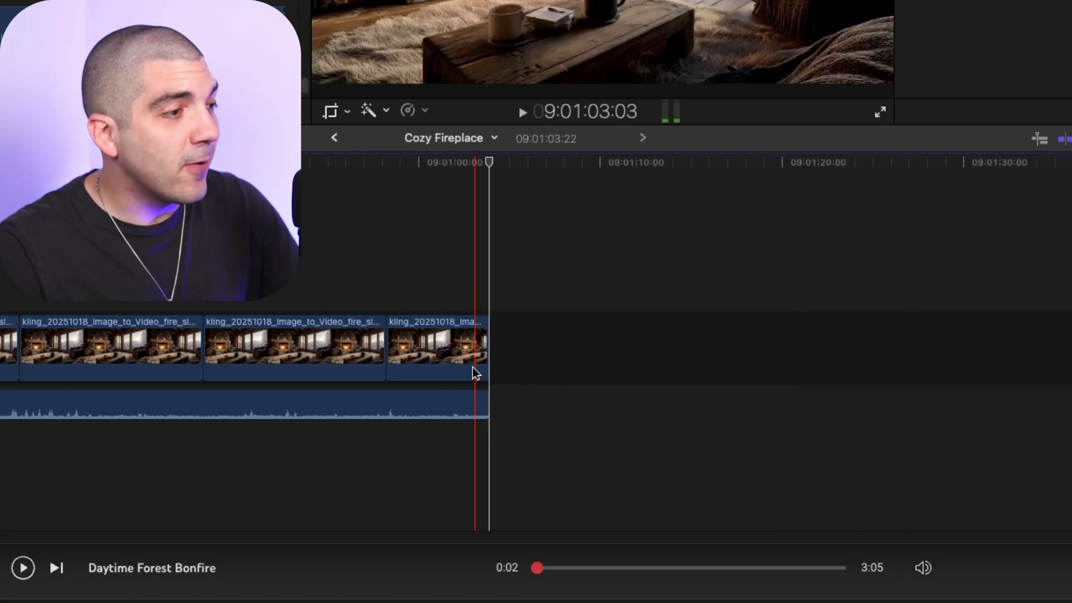
key("super+equal")
key("super+equal")
key("super+equal")
key("super+equal")
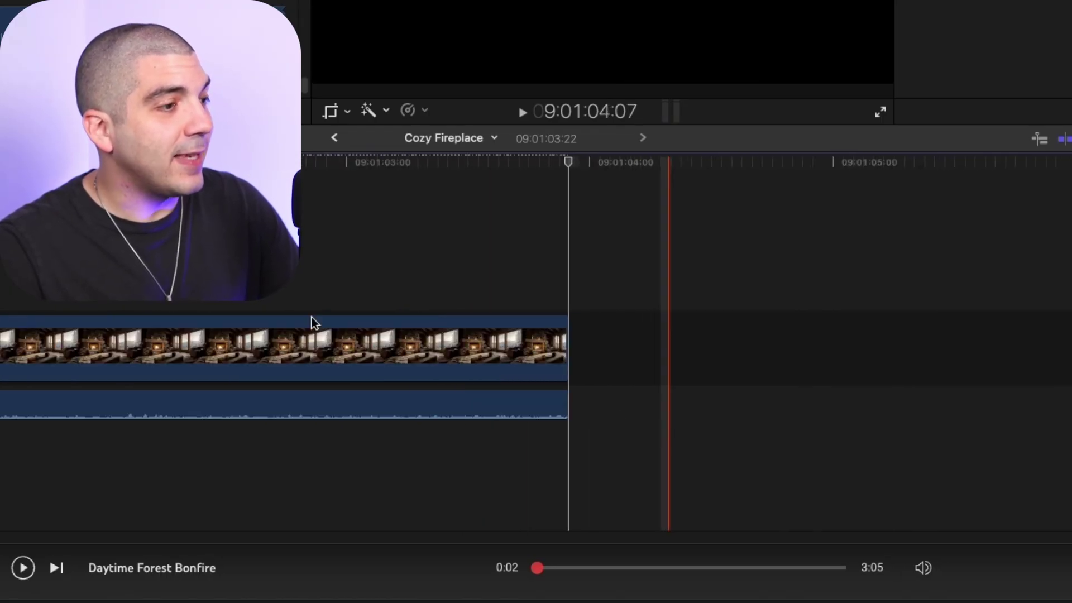
key("shift+question")
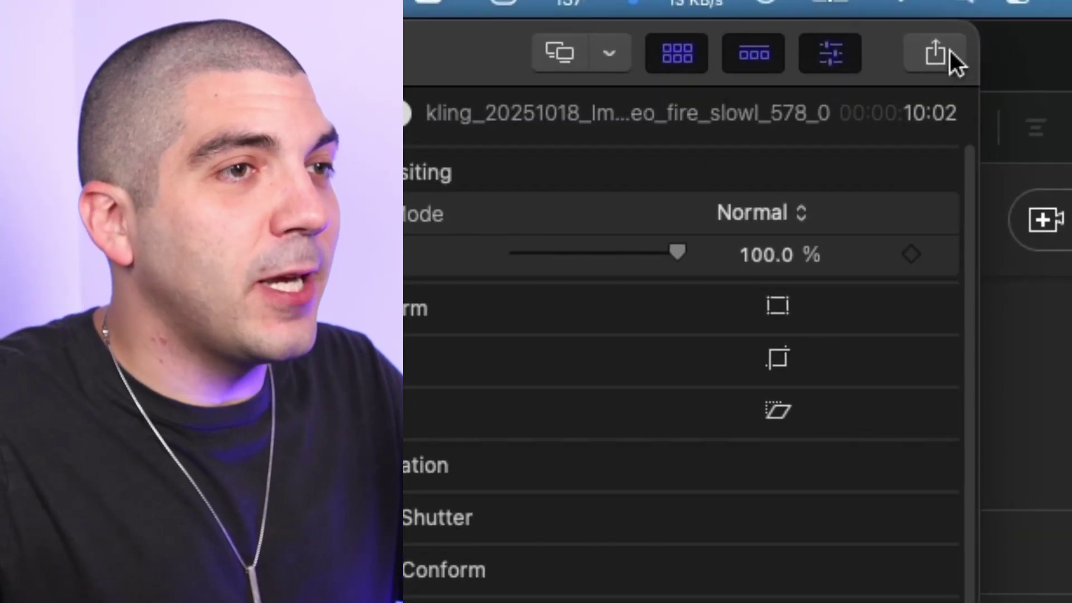
Start a YouTube Export (4k) of the project, keeping the H.264 Multi-pass (Better) codec and setting the resolution to 3840 x 2160
left_click(949, 52)
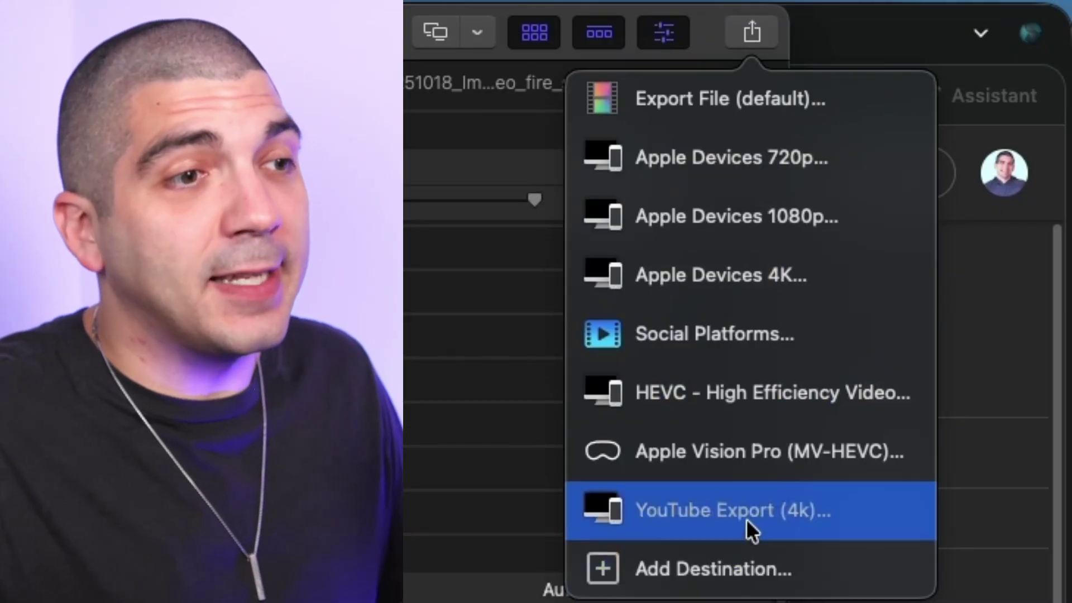
left_click(748, 521)
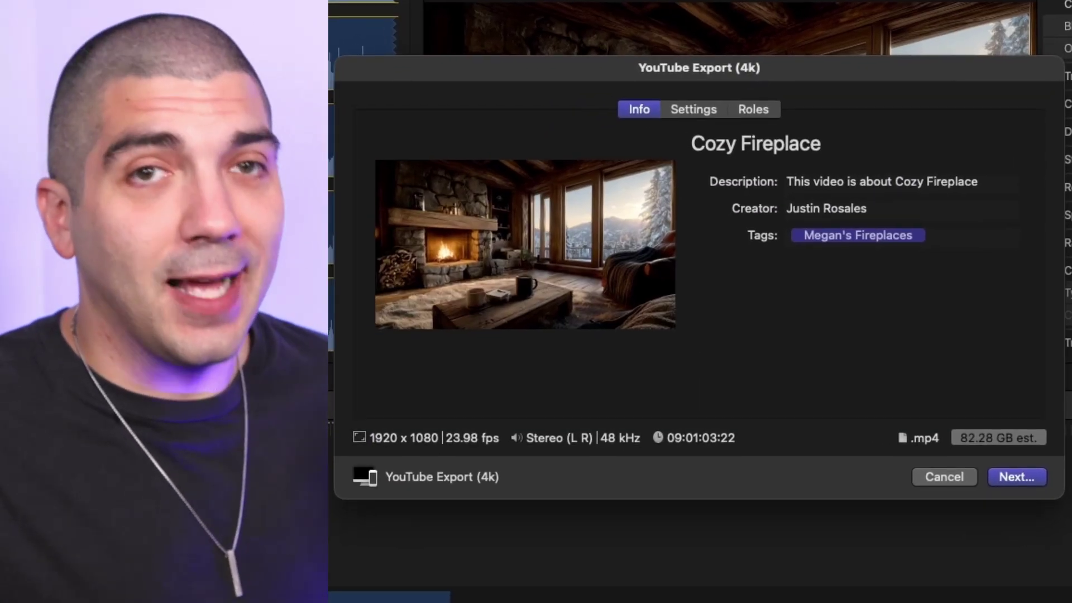
left_click(706, 116)
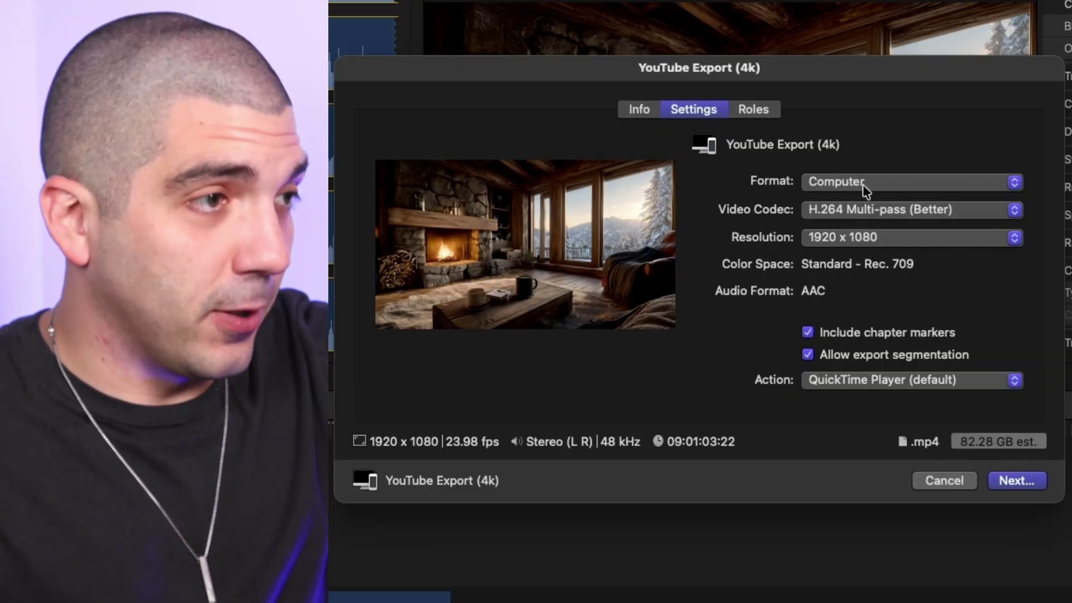
left_click(892, 211)
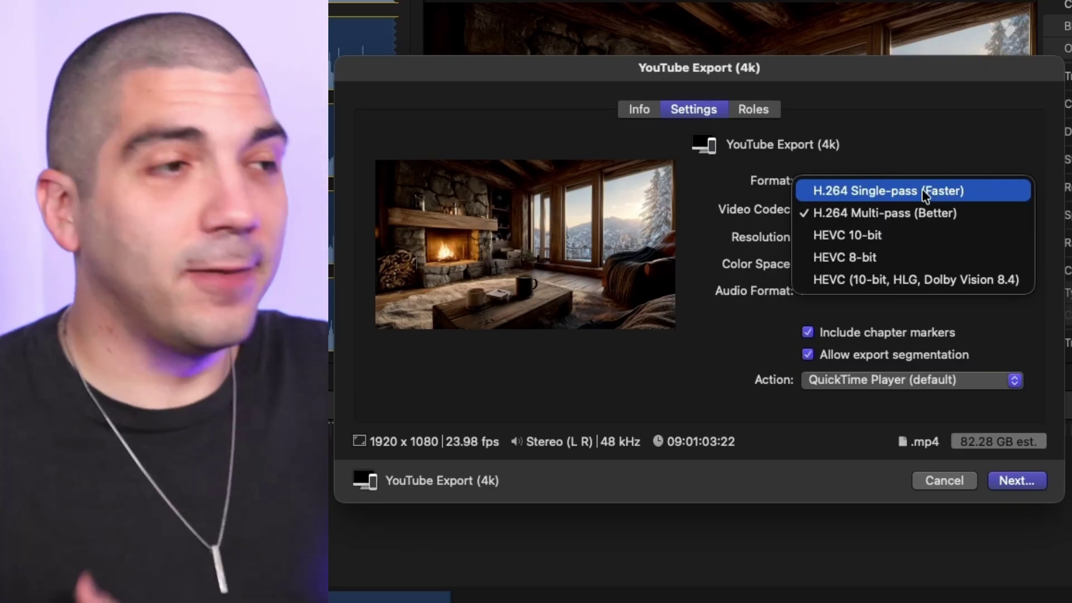
left_click(907, 212)
left_click(876, 238)
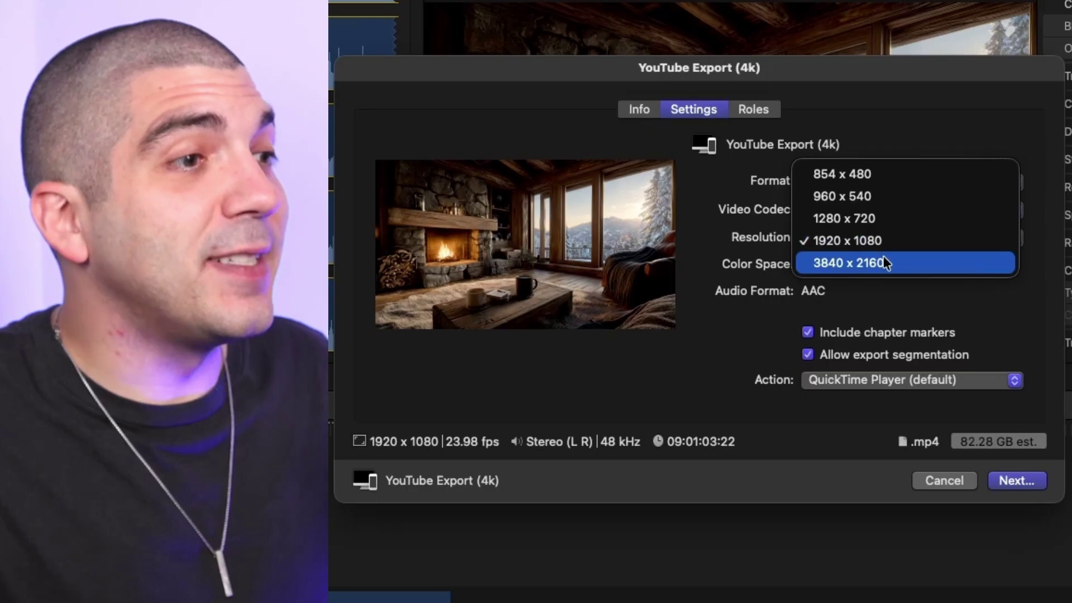
left_click(884, 260)
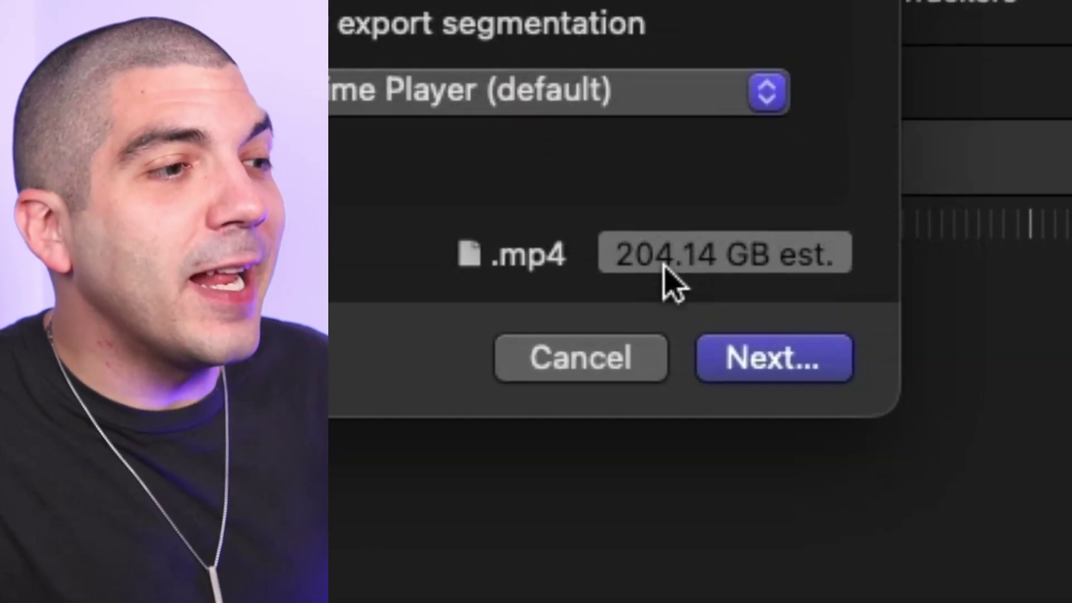
Proceed with the export and save the file as Cozy Fireplace in the Fireplaces folder
mouse_move(705, 259)
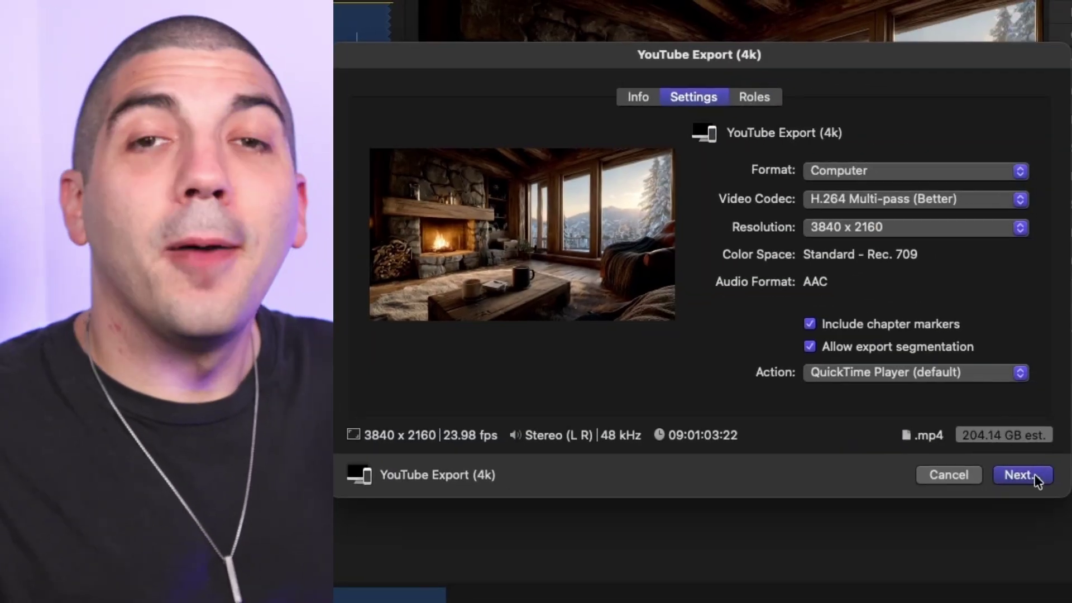
left_click(1033, 475)
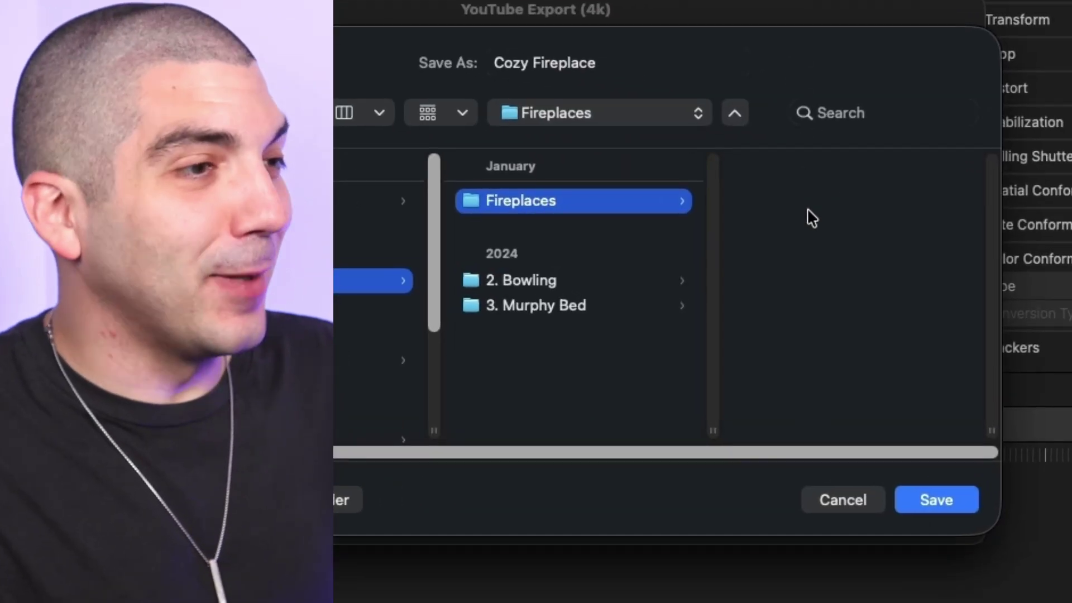
left_click(936, 500)
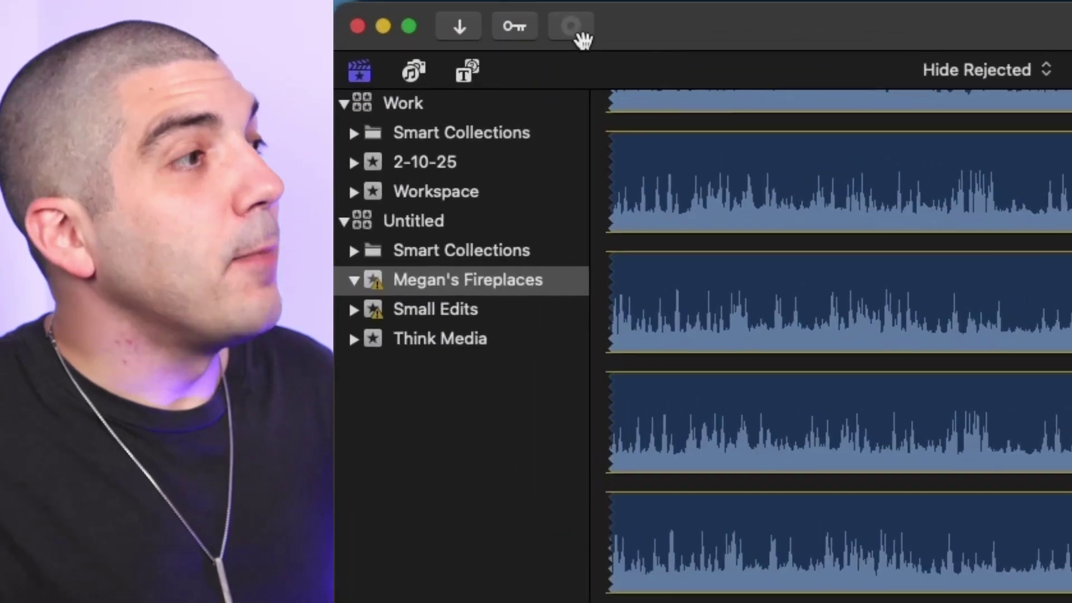
Open the background tasks list and expand the Sharing task to check the export's progress
left_click(567, 26)
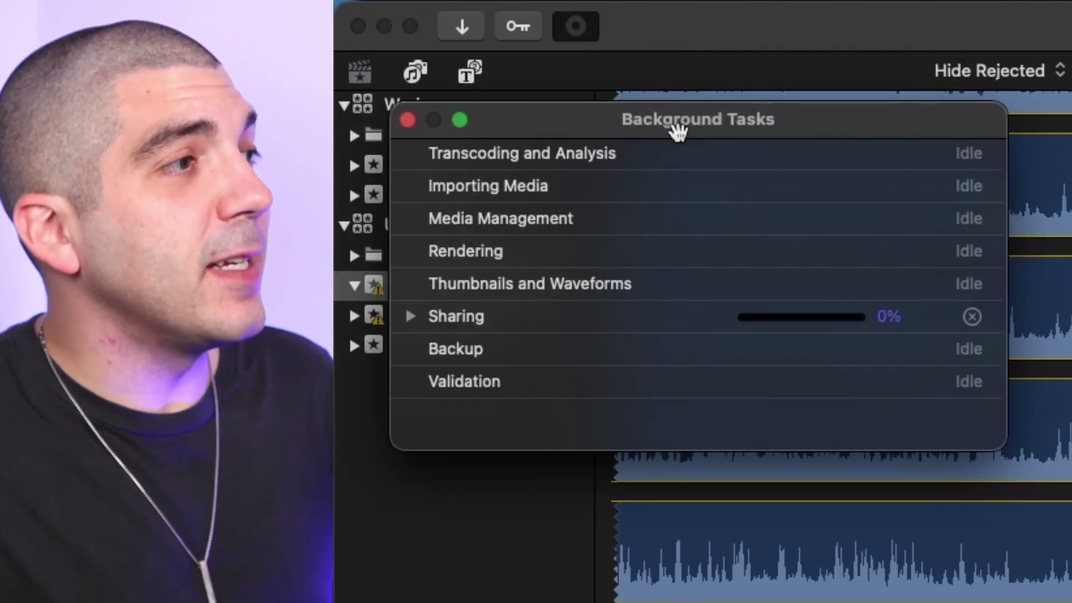
left_click(412, 316)
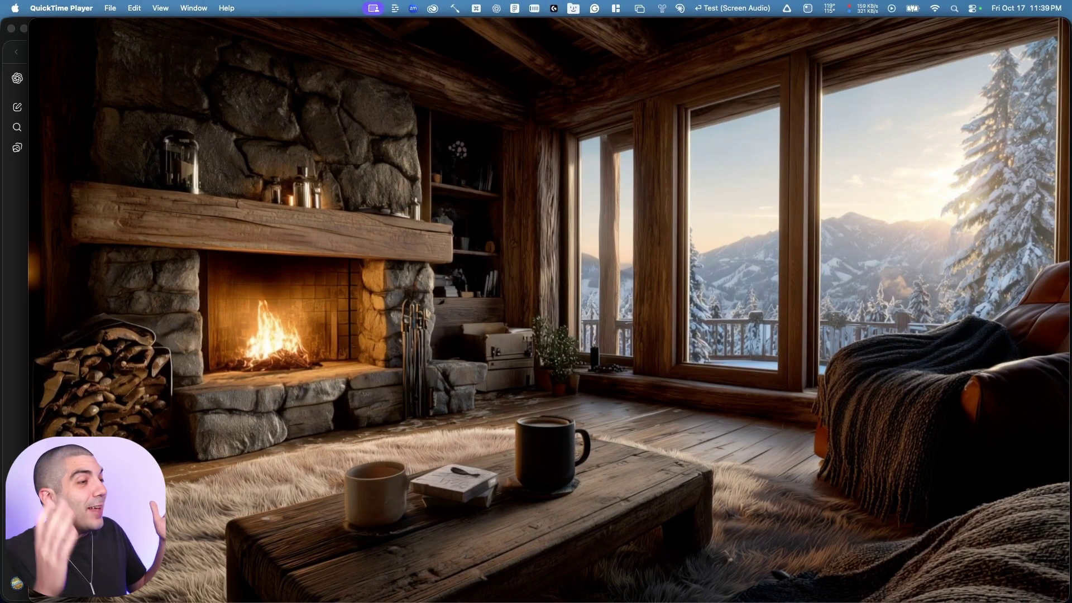
In QuickTime Player, jump through the exported Cozy Fireplace video to check its middle and end, pause it, and scrub back
mouse_move(769, 159)
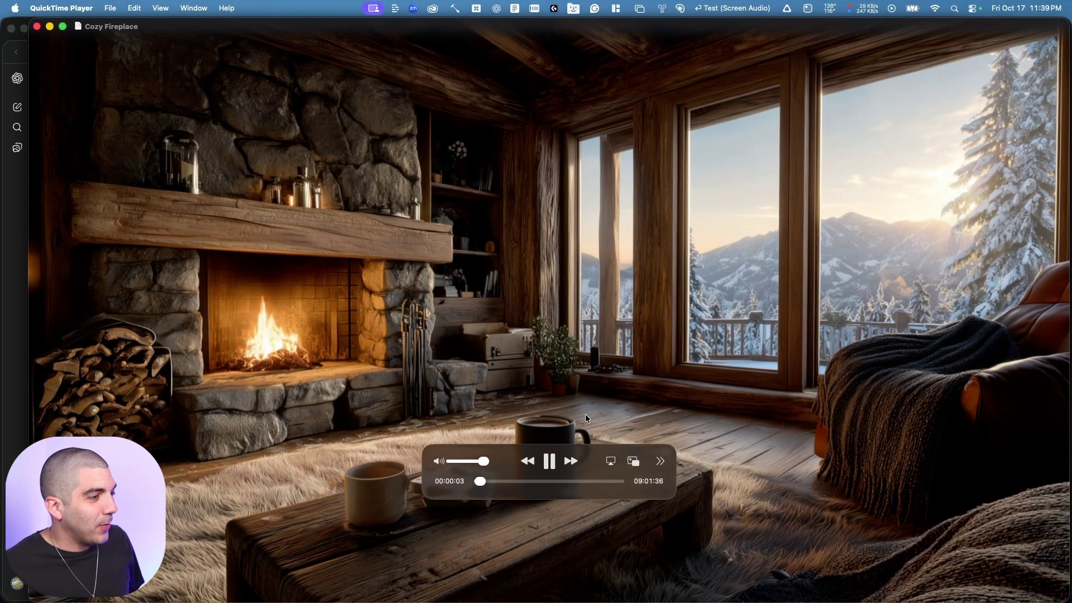
left_click(539, 482)
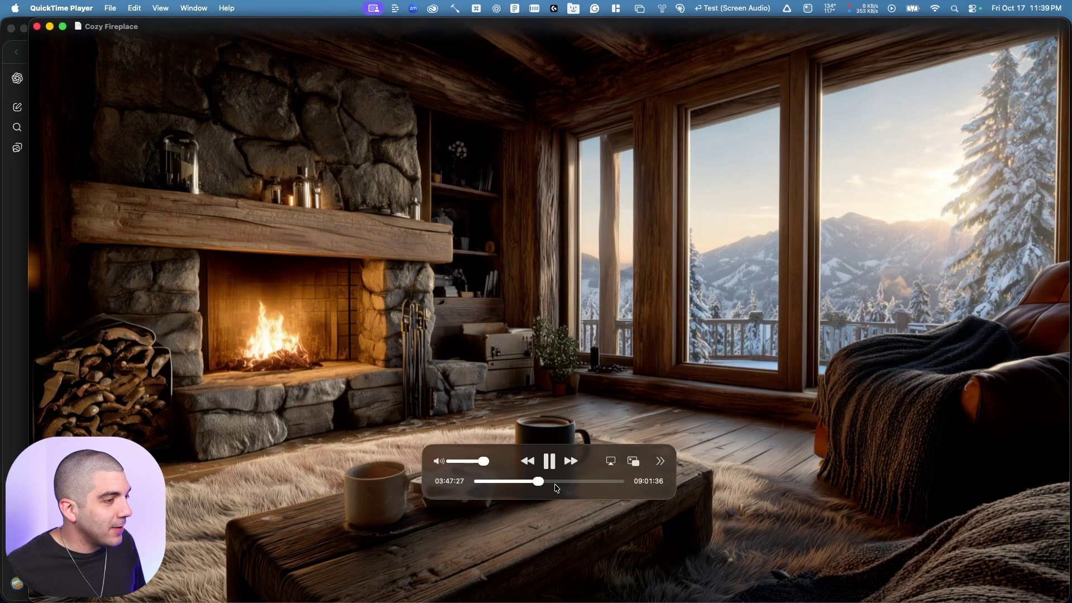
left_click(619, 483)
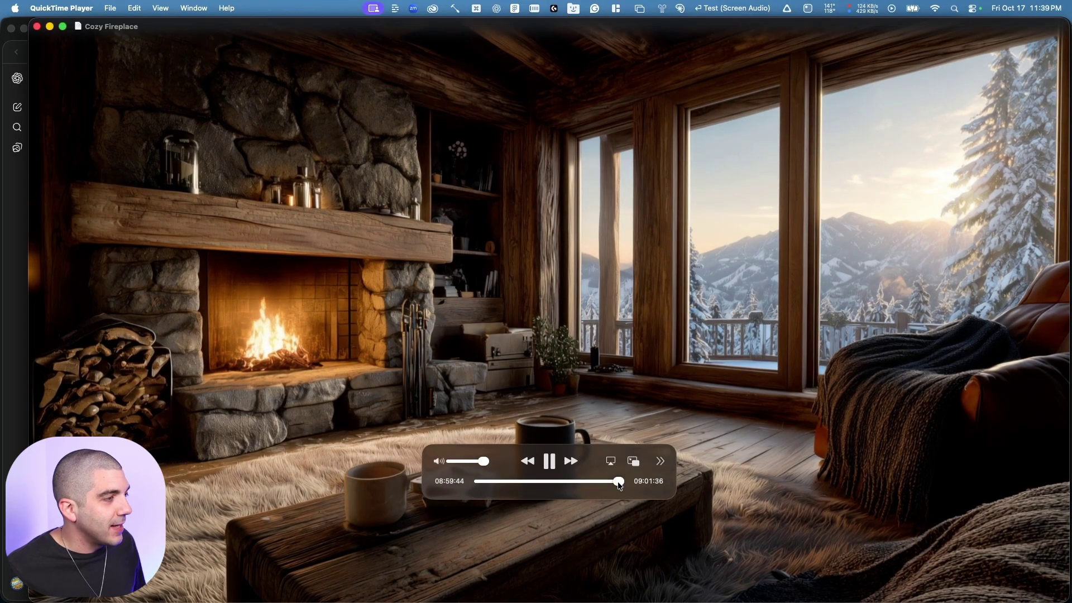
key("space")
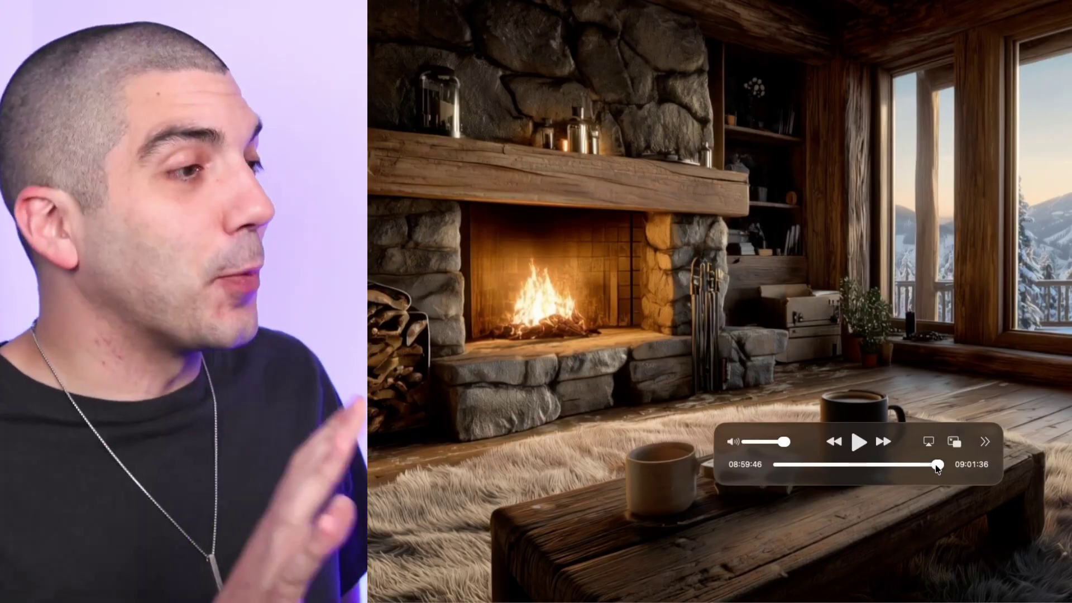
left_click_drag(938, 469, 794, 462)
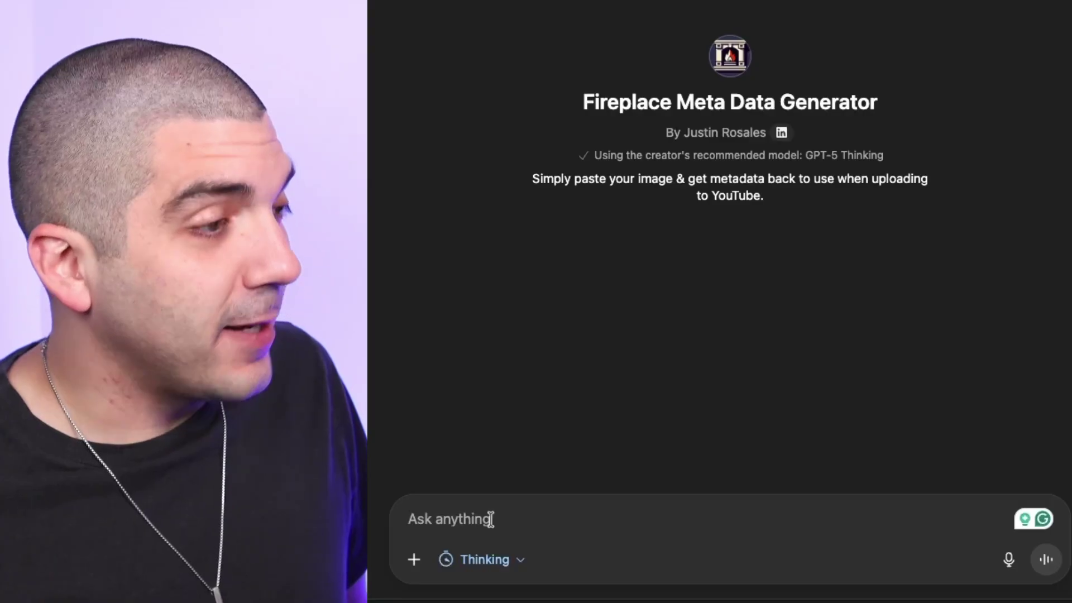
Switch to ChatGPT's Fireplace Meta Data Generator, submit the cabin fireplace image, and review the generated title, description and tags
key("super+v")
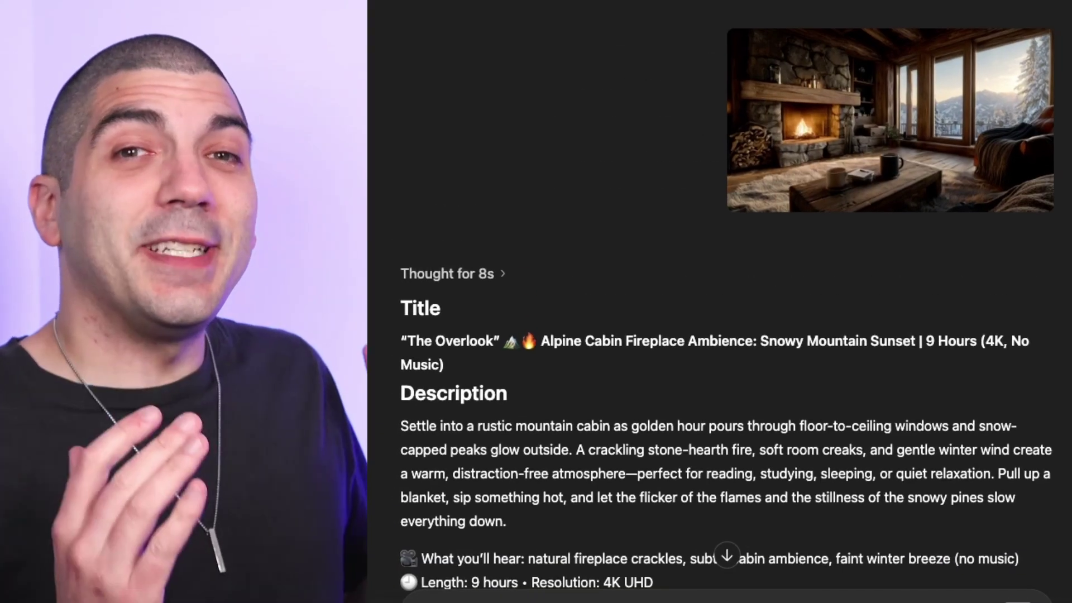
scroll(641, 100, "down", 3)
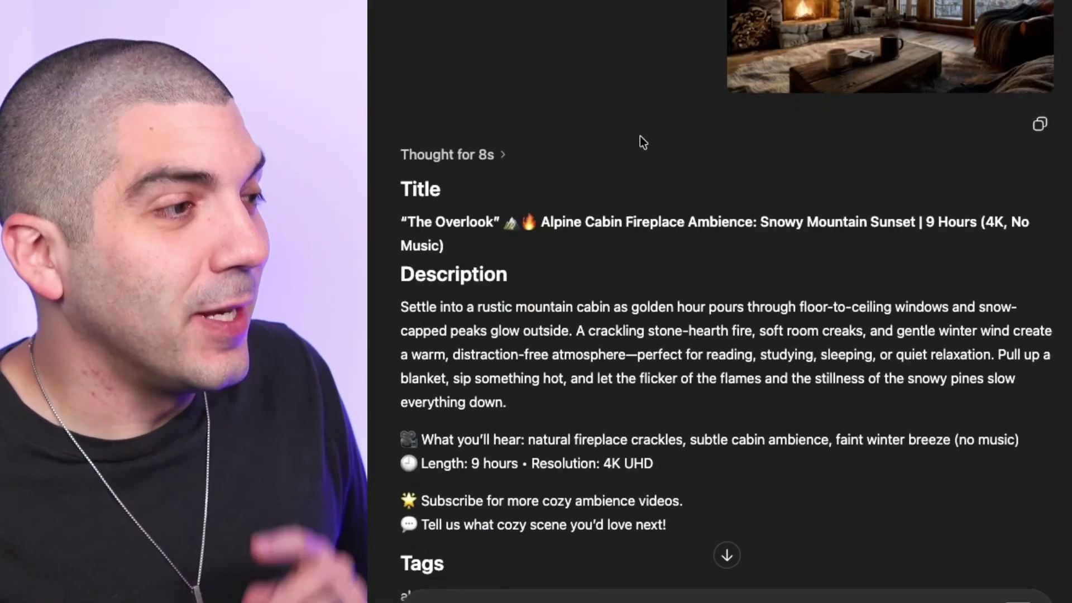
scroll(612, 223, "down", 5)
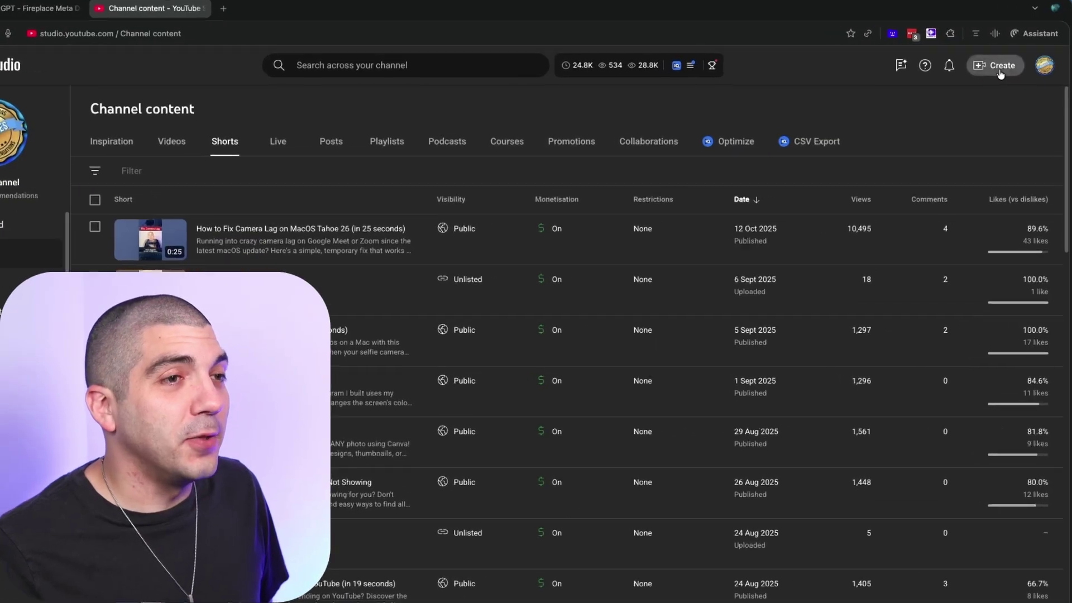
Switch to YouTube Studio and start a new video upload with Cozy Fireplace.mp4 from the Fireplaces folder
left_click(986, 65)
left_click(890, 163)
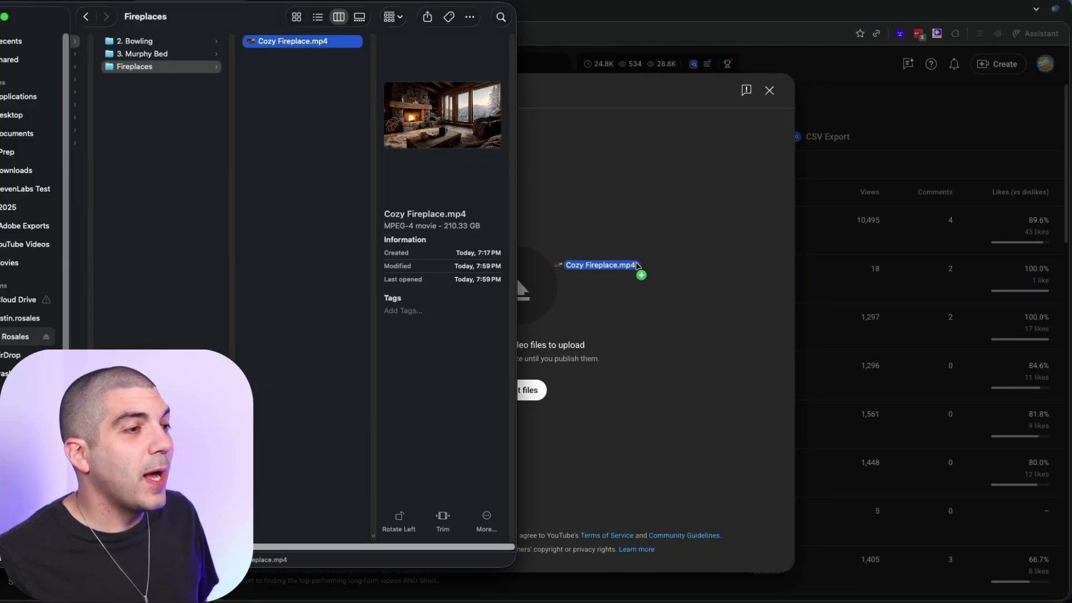
left_click_drag(634, 266, 665, 287)
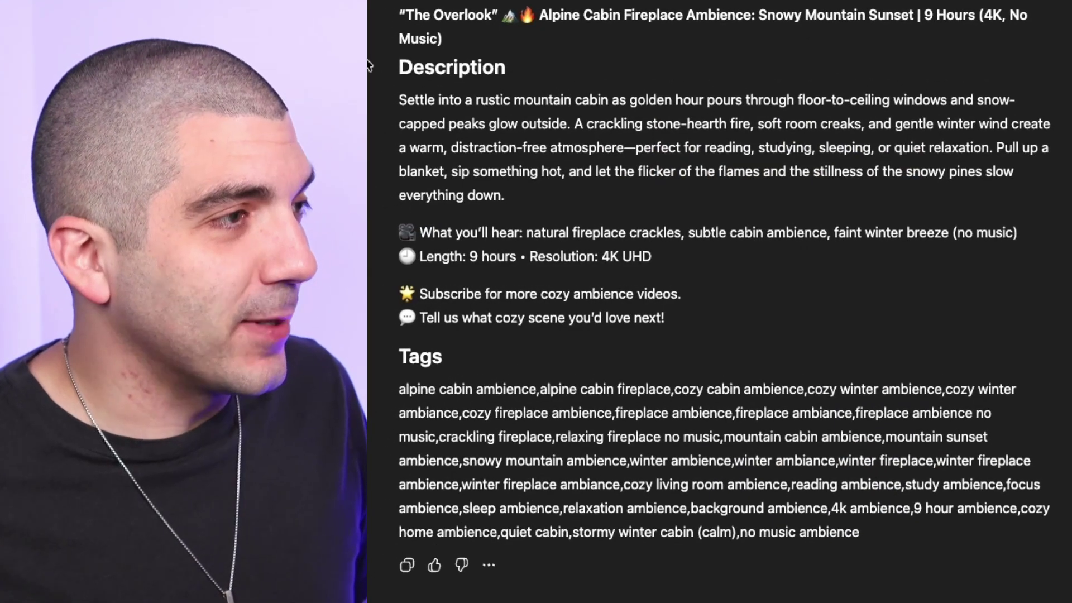
Use the generated “The Overlook” title from ChatGPT for the upload and add the video to the All Cozy Room Ambience playlist
scroll(391, 70, "up", 2)
left_click_drag(460, 77, 393, 62)
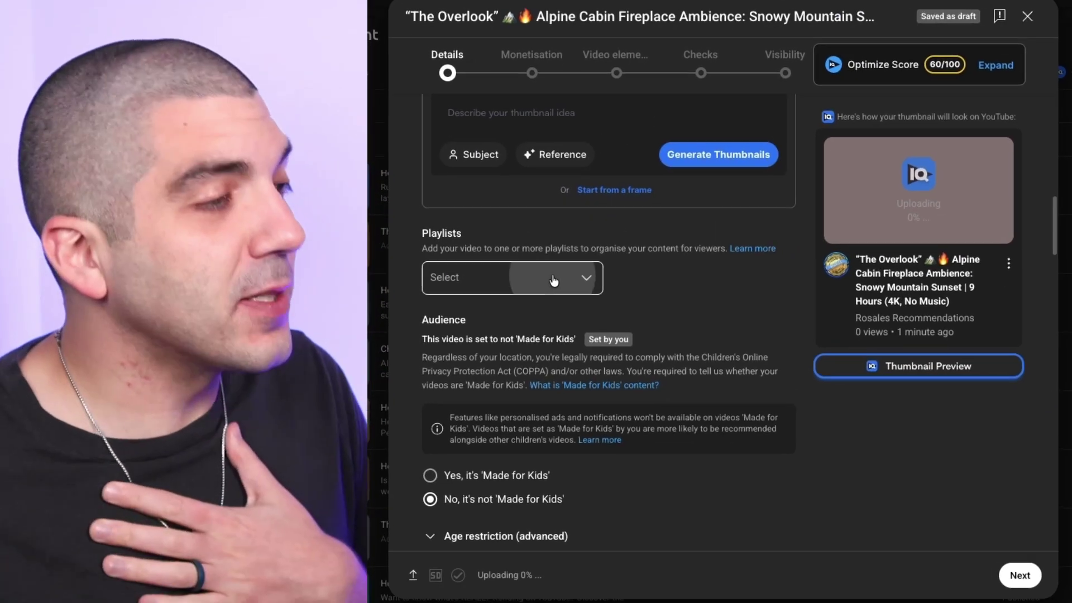
left_click(580, 283)
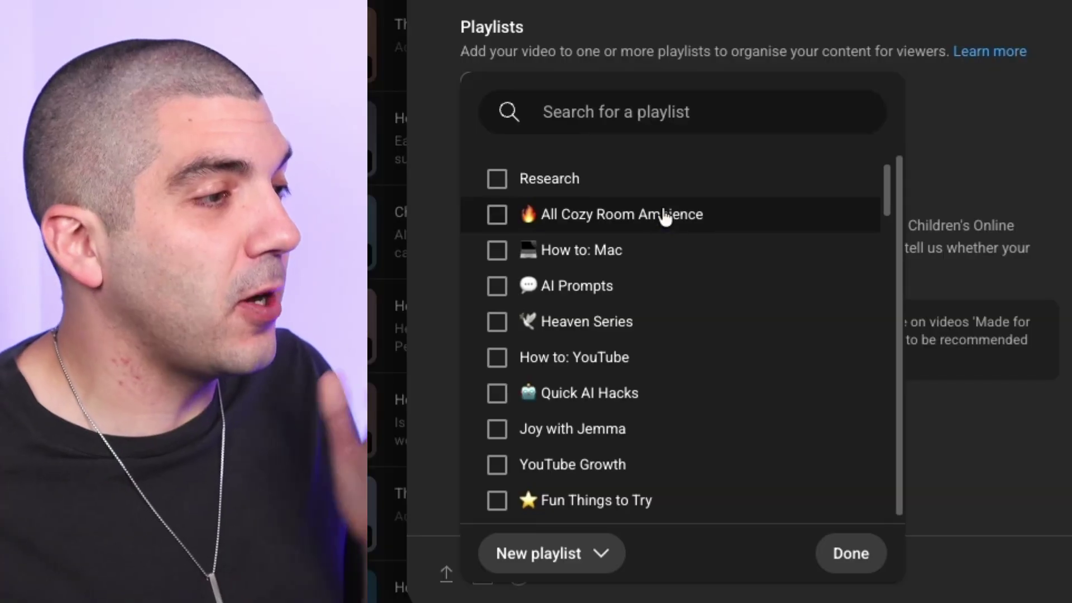
left_click(665, 217)
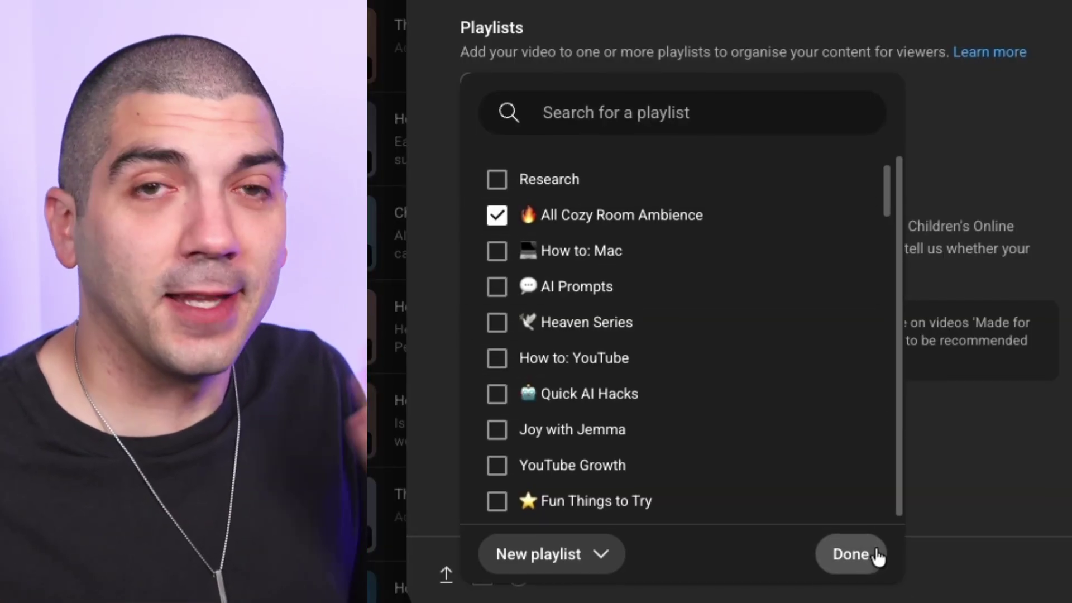
left_click(851, 553)
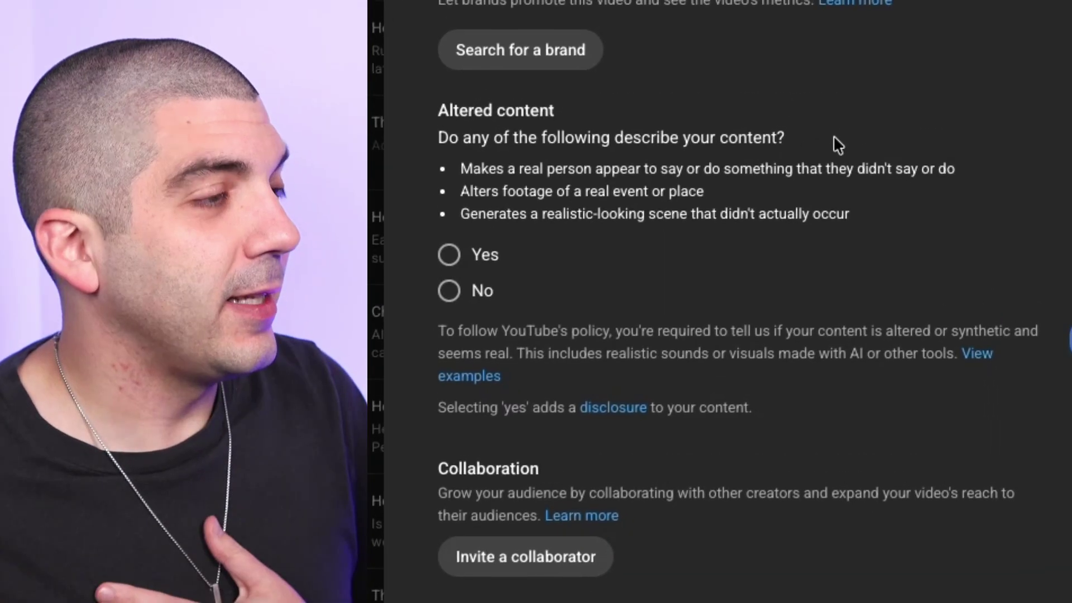
Answer Yes to the altered content question and copy the generated tags from ChatGPT into the video's Tags
scroll(782, 111, "down", 1)
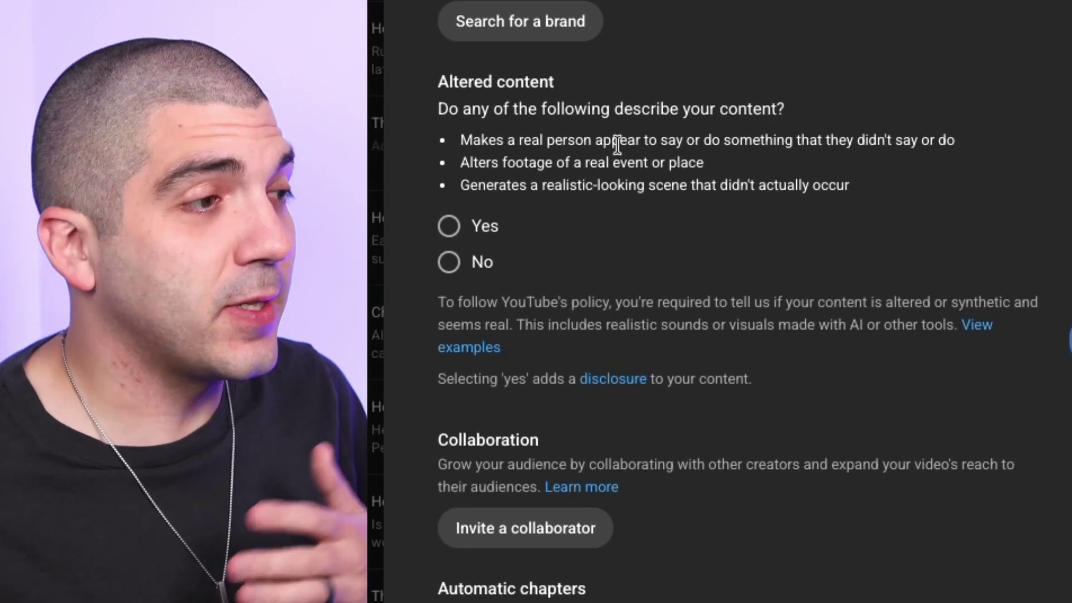
left_click(476, 230)
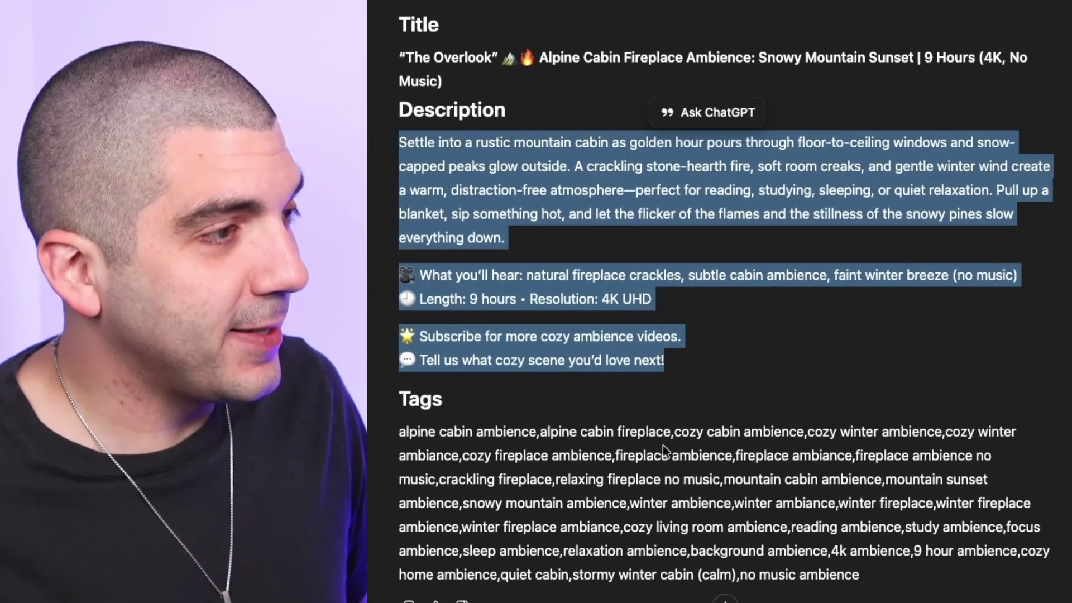
left_click_drag(398, 432, 859, 575)
key("super+c")
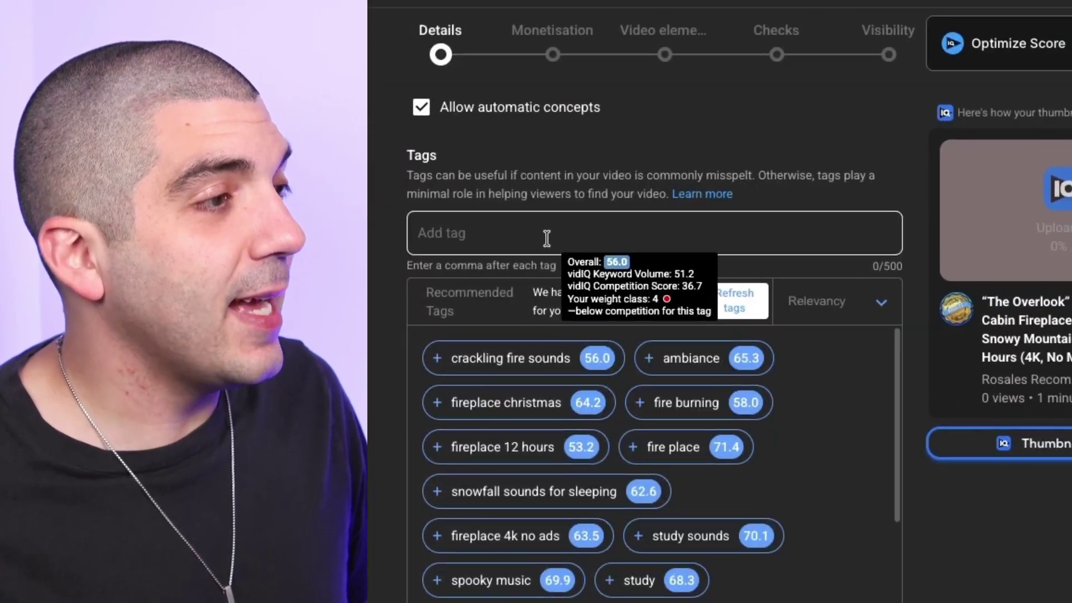
left_click(546, 240)
key("super+v")
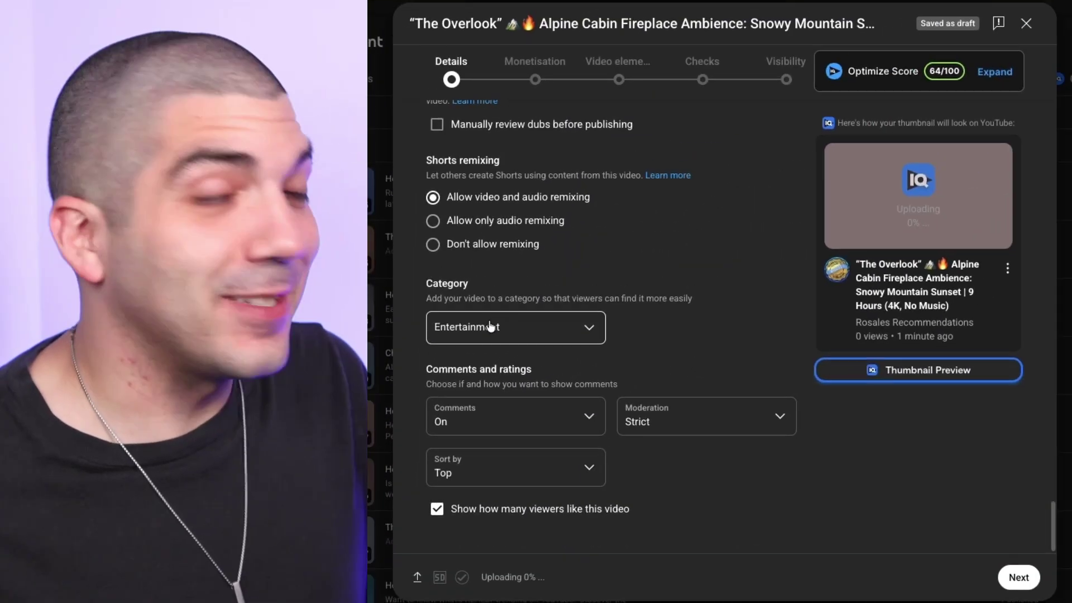
Proceed to Monetisation, turn ads on for the video, and continue to Ad suitability
left_click(1020, 578)
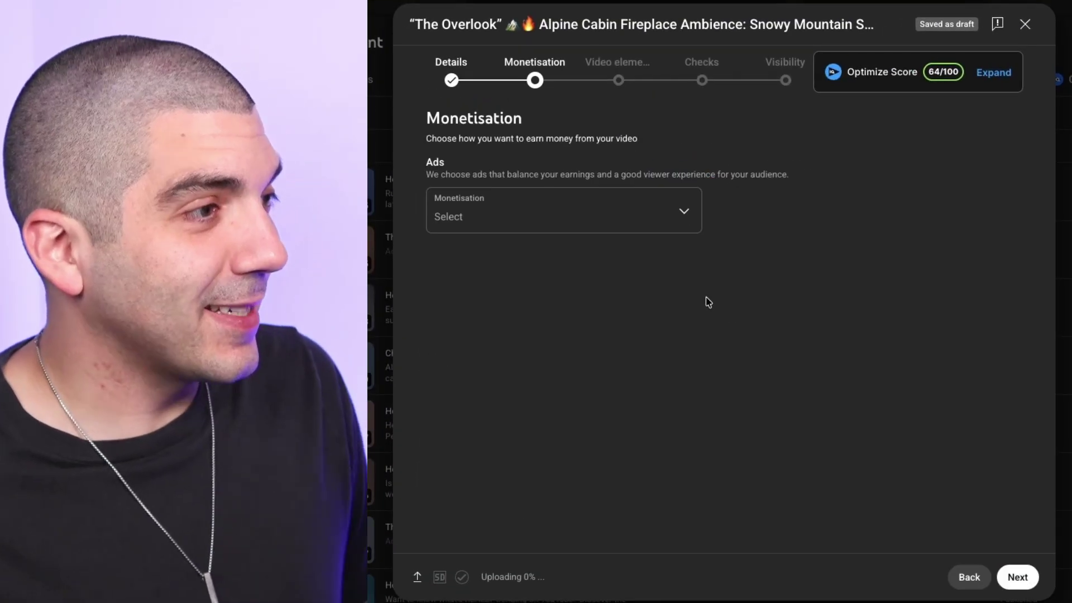
left_click(634, 214)
left_click(624, 213)
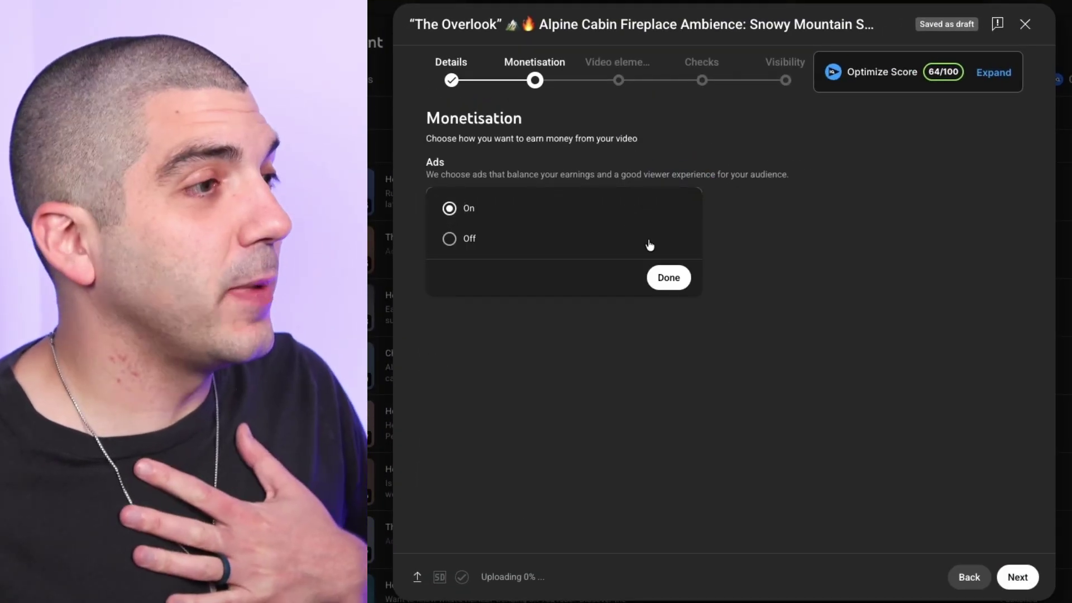
left_click(669, 278)
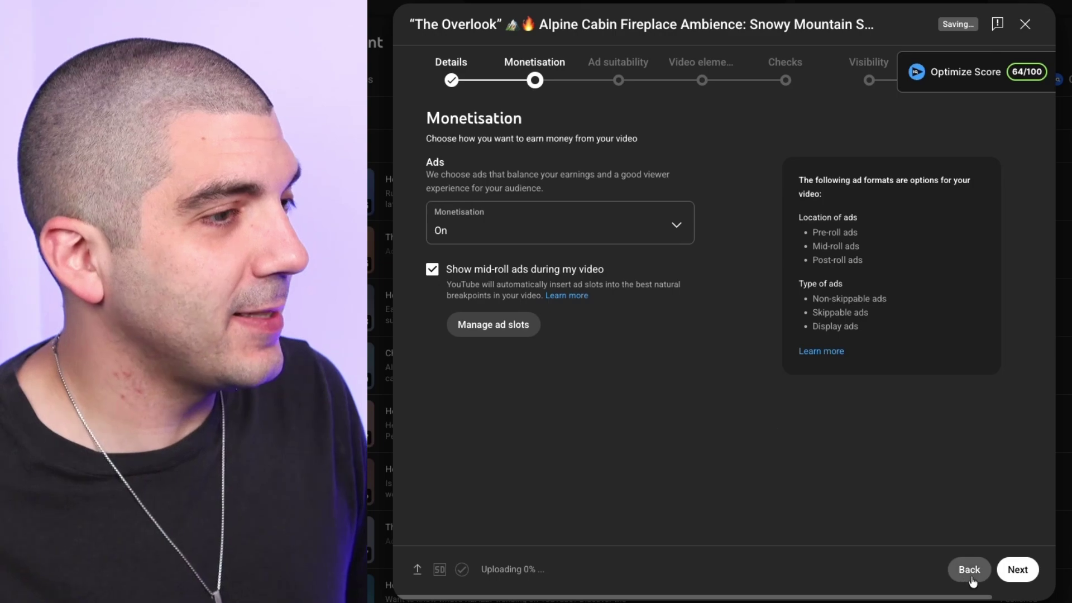
left_click(1018, 570)
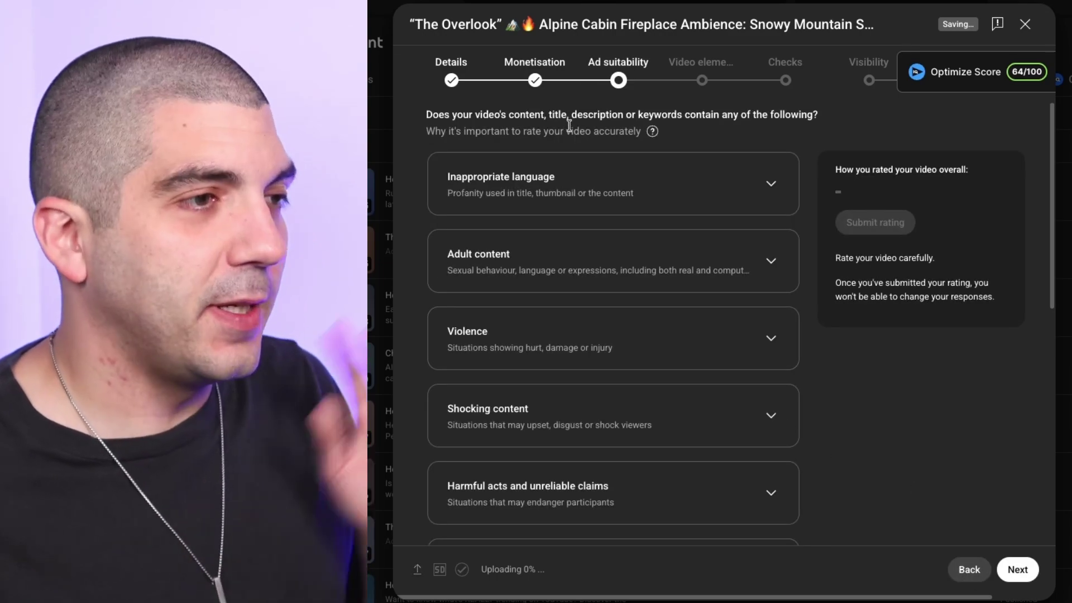
Rate the video's ad suitability as None of the above and submit the rating
scroll(569, 124, "down", 8)
left_click(528, 523)
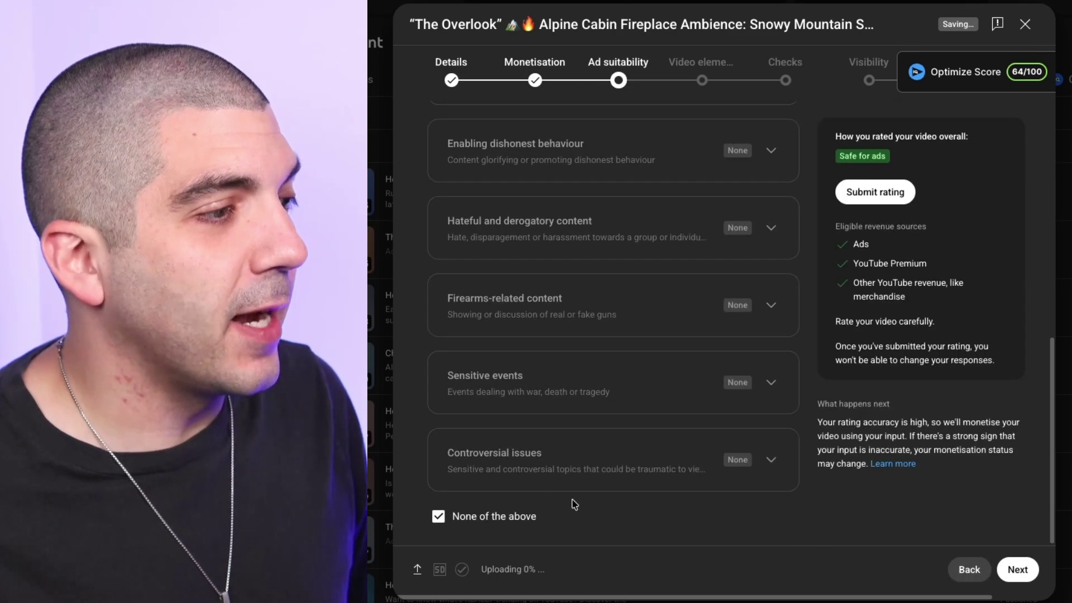
left_click(897, 205)
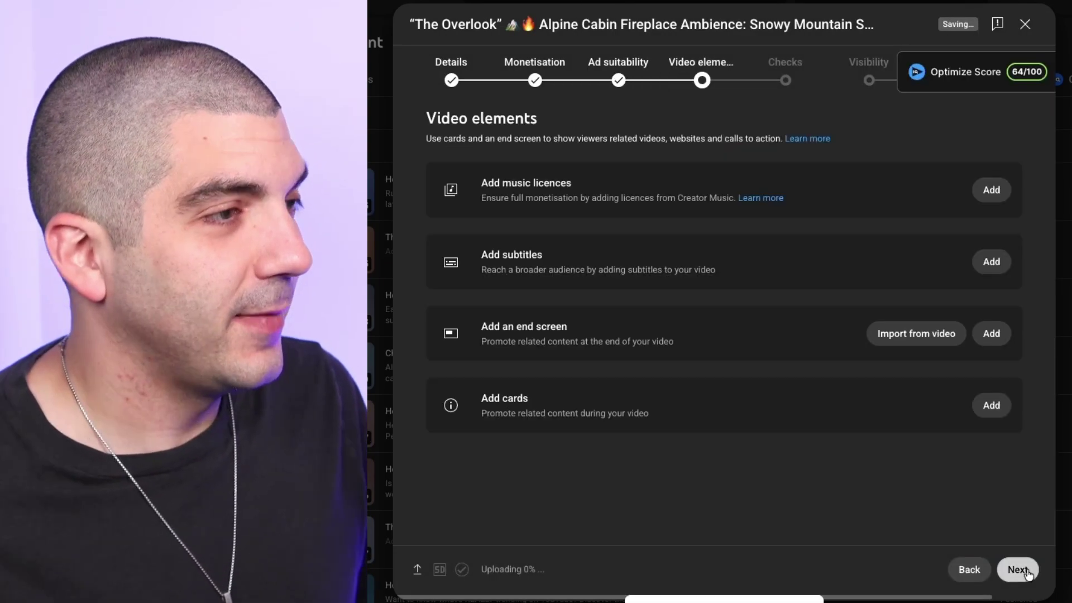
Pass Video elements and Checks without additions, set the visibility to Private, and save the video
left_click(1016, 569)
left_click(1017, 569)
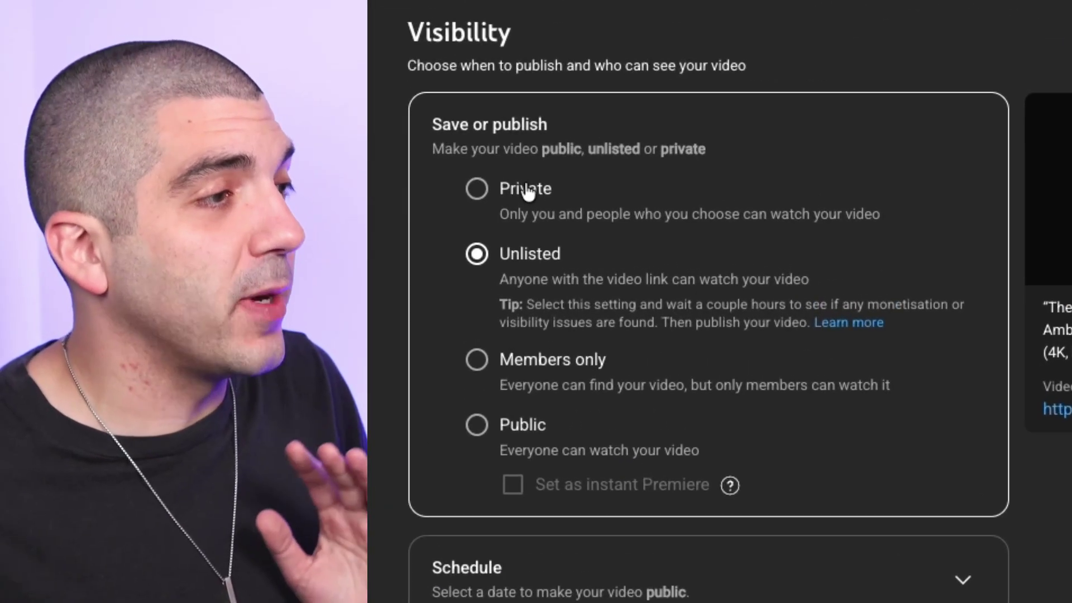
left_click(488, 215)
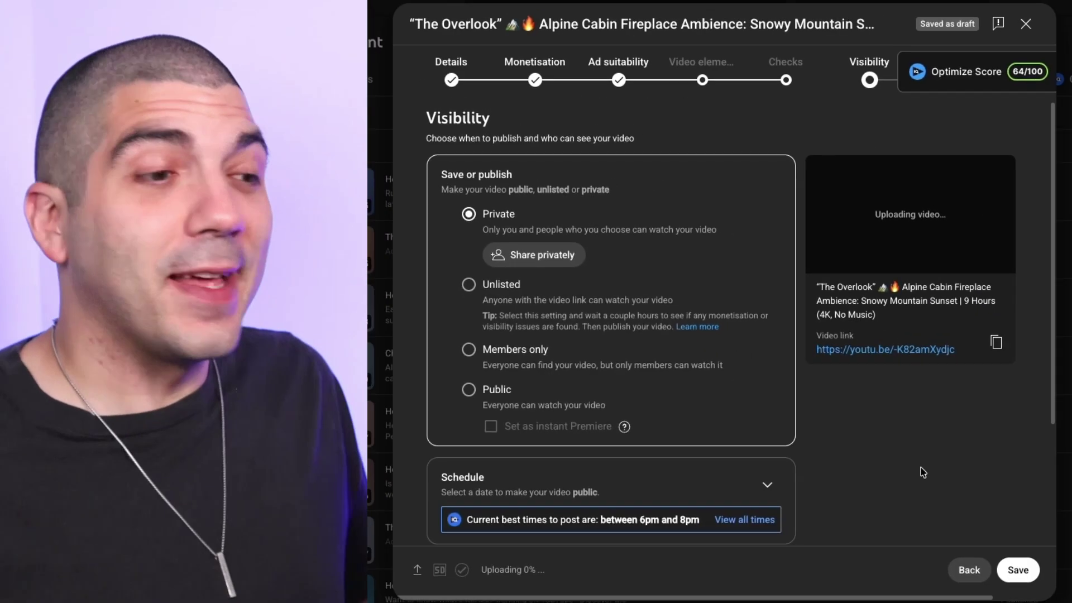
left_click(1019, 570)
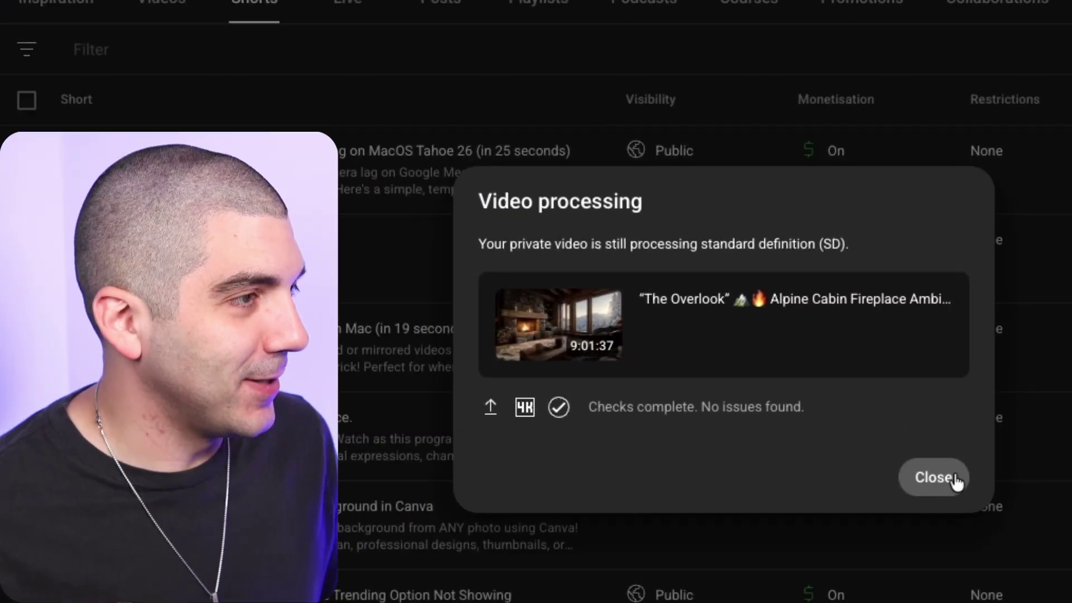
Open the uploaded video's end screen editor, apply the 1 playlist, 1 subscribe template, and place the subscribe element above the playlist element
left_click(956, 480)
left_click(168, 3)
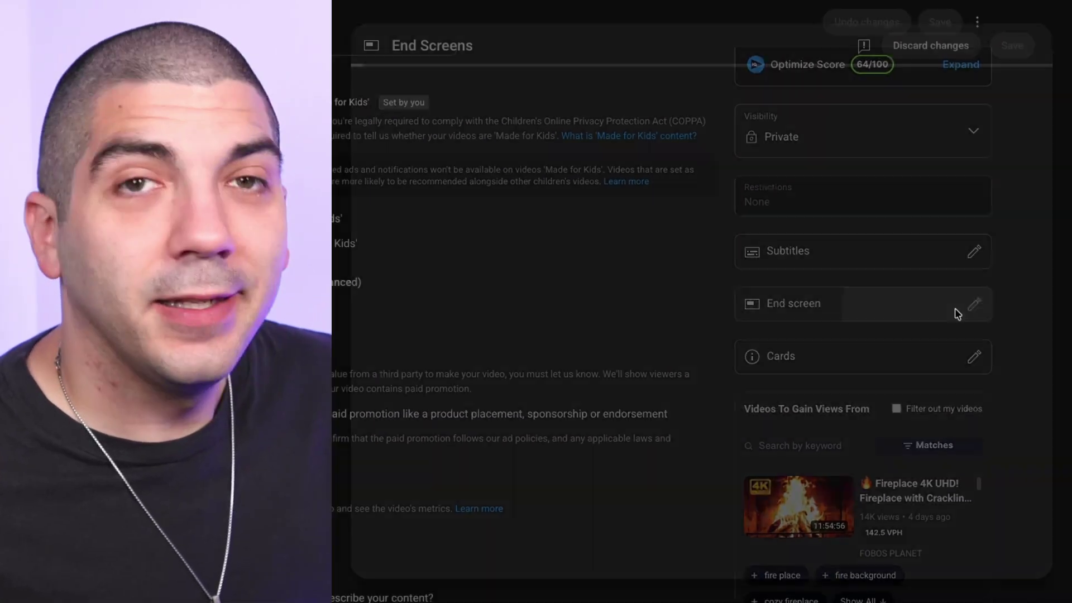
left_click(957, 311)
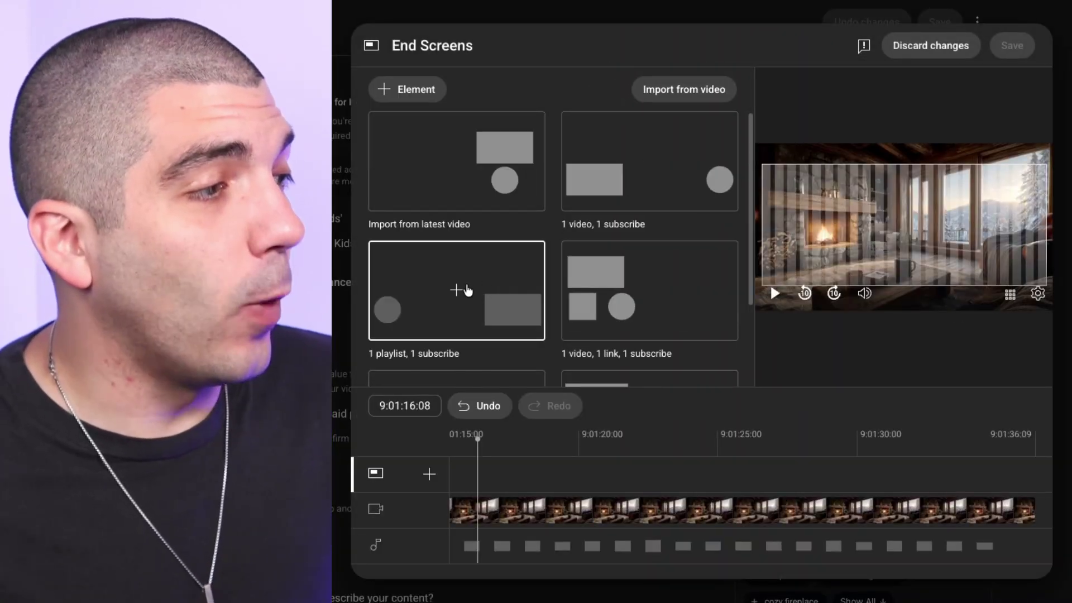
left_click(468, 290)
left_click_drag(745, 249, 1034, 166)
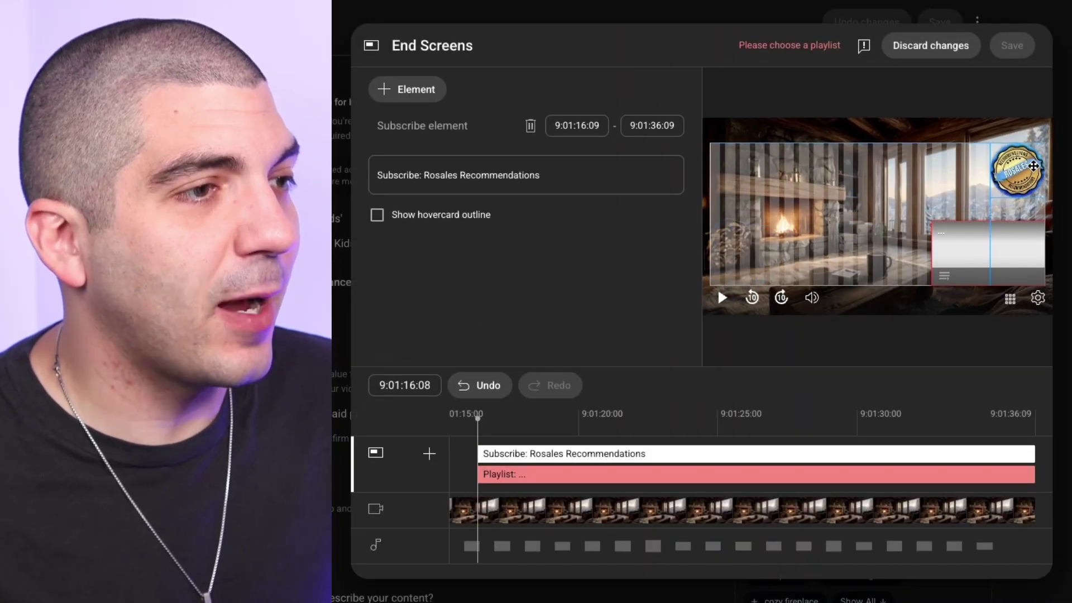
Choose a playlist for the end screen's playlist element and save the end screen
left_click(1010, 262)
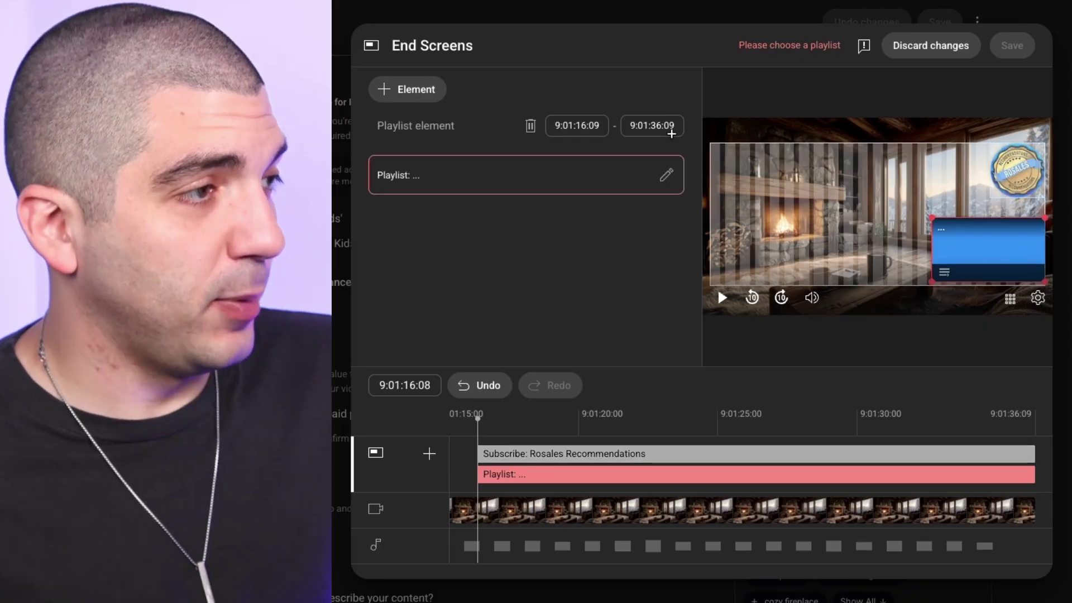
left_click(633, 186)
left_click(422, 198)
left_click(1012, 47)
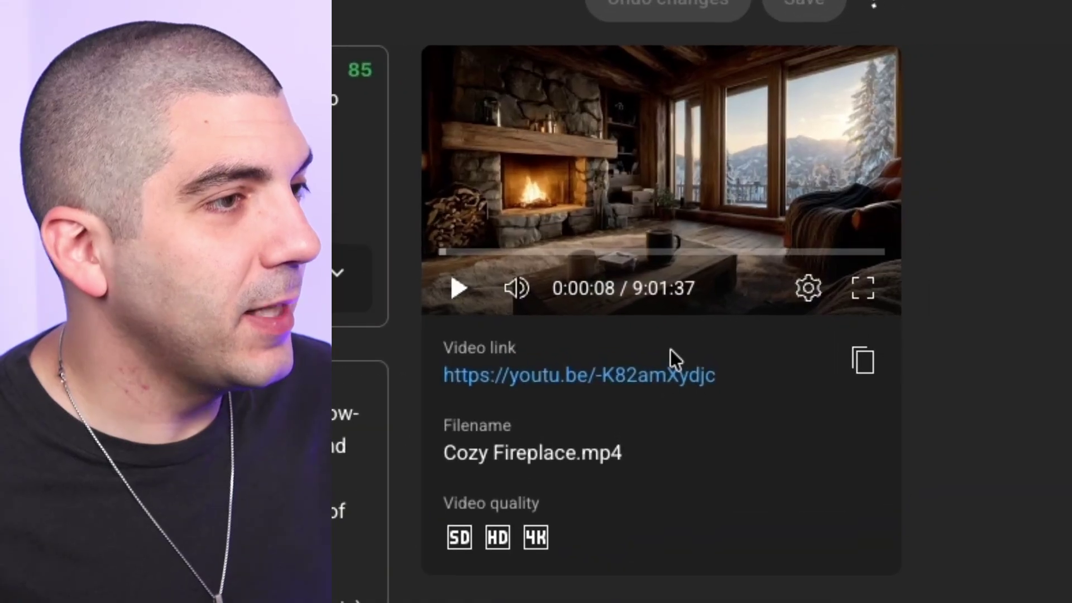
Open the private video's link and watch its playback on YouTube
left_click(669, 375)
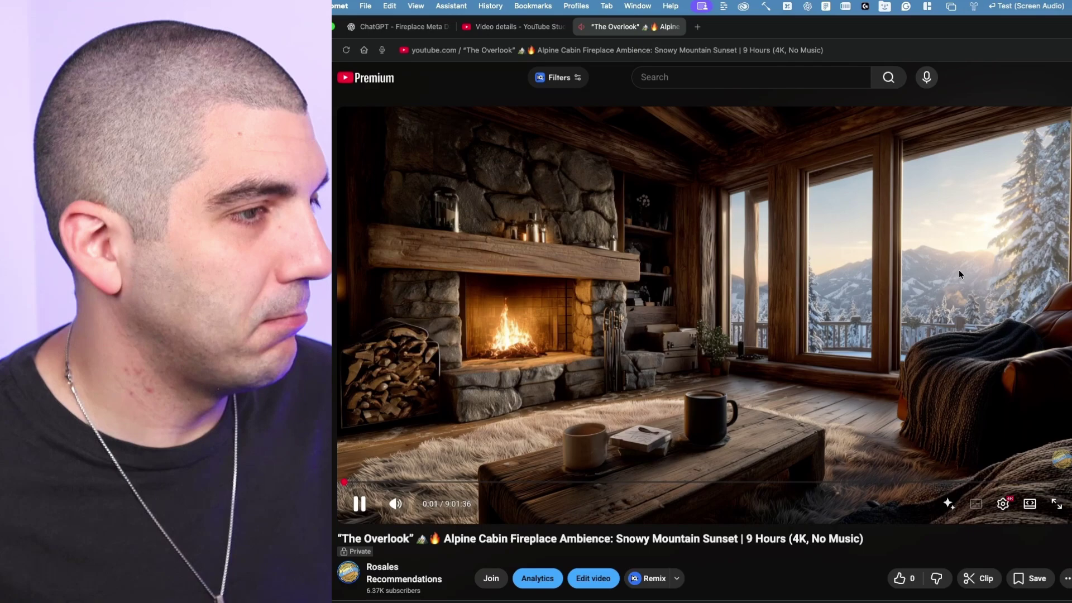
left_click_drag(1033, 482, 1027, 450)
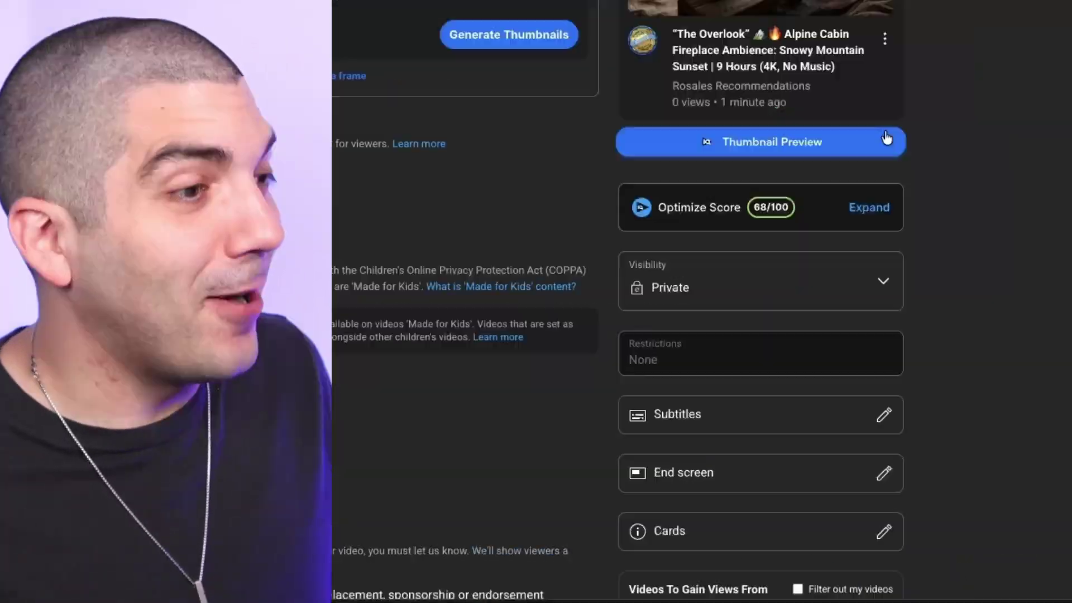
Change the video's visibility to Public in its details
left_click(854, 287)
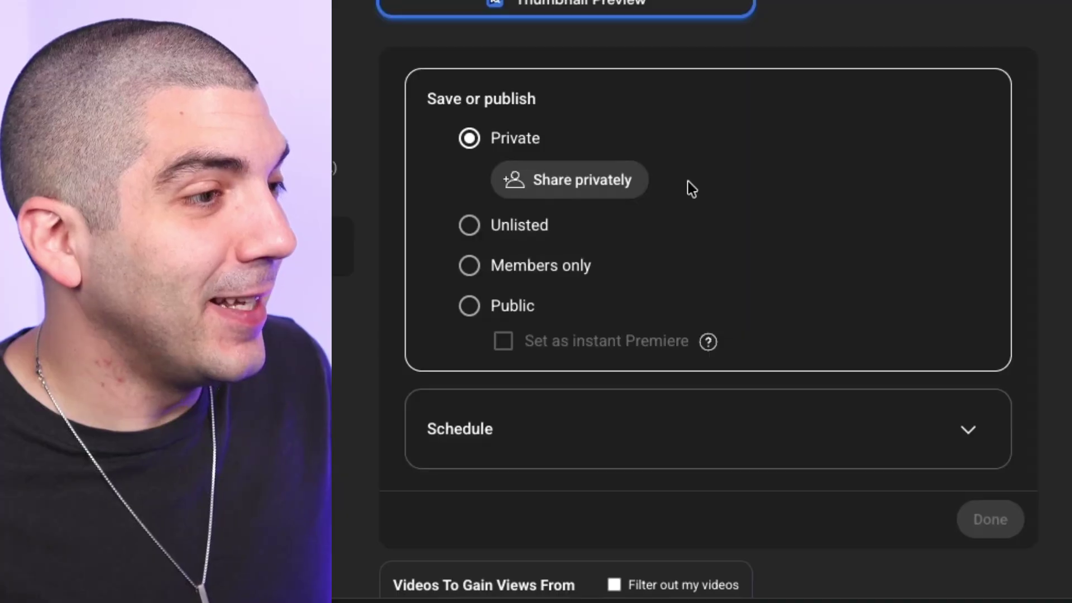
left_click(547, 324)
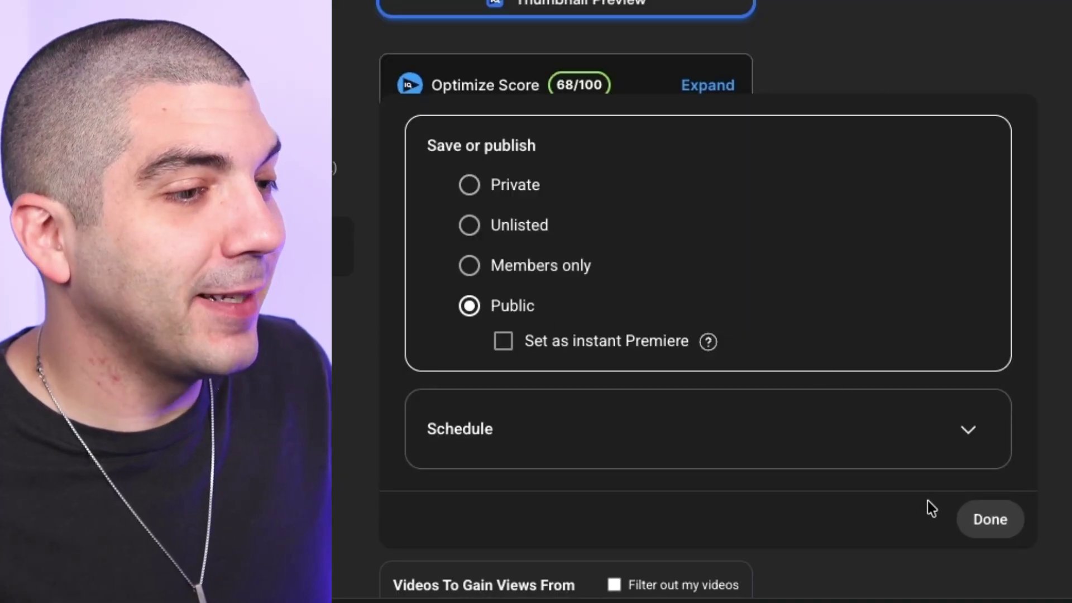